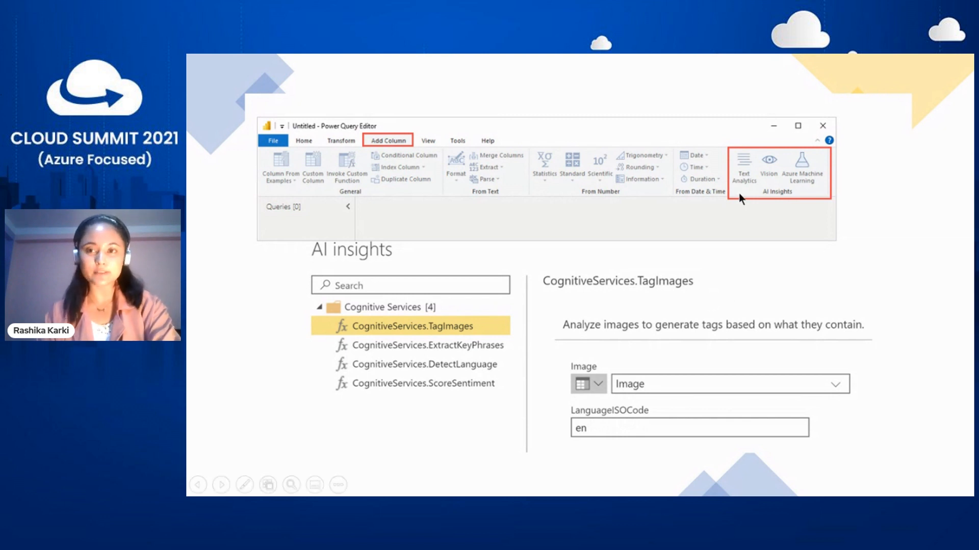
# End the slideshow and switch to the Power BI home page in Chrome
pyautogui.press('Escape')
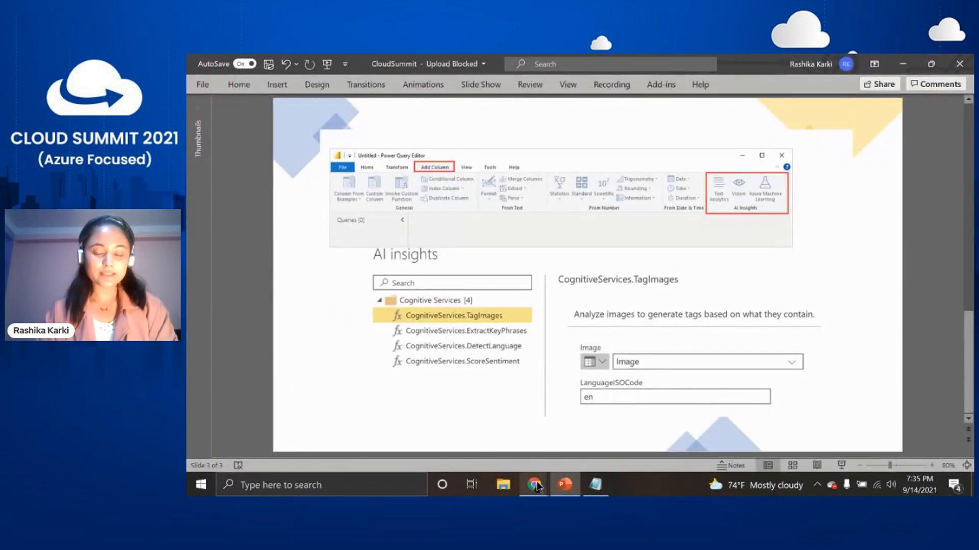
pyautogui.moveTo(536, 486)
pyautogui.click(391, 424)
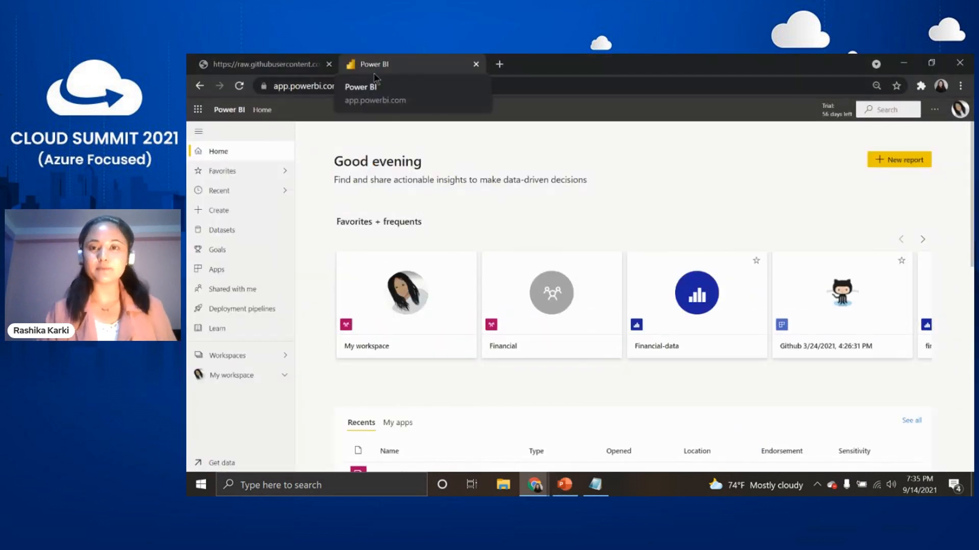
# Start creating a new workspace and name it News_demo
pyautogui.click(275, 362)
pyautogui.click(371, 460)
pyautogui.click(771, 252)
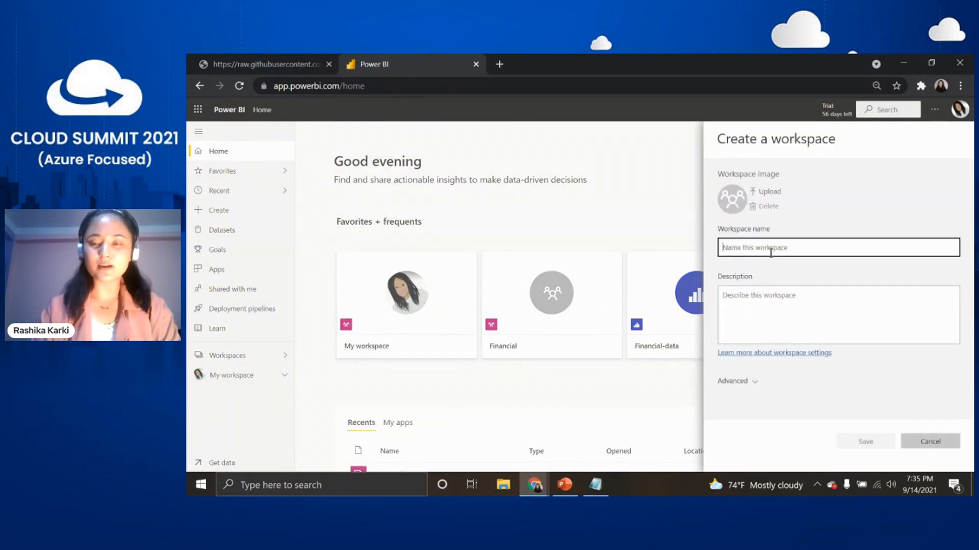
pyautogui.write('News_demo')
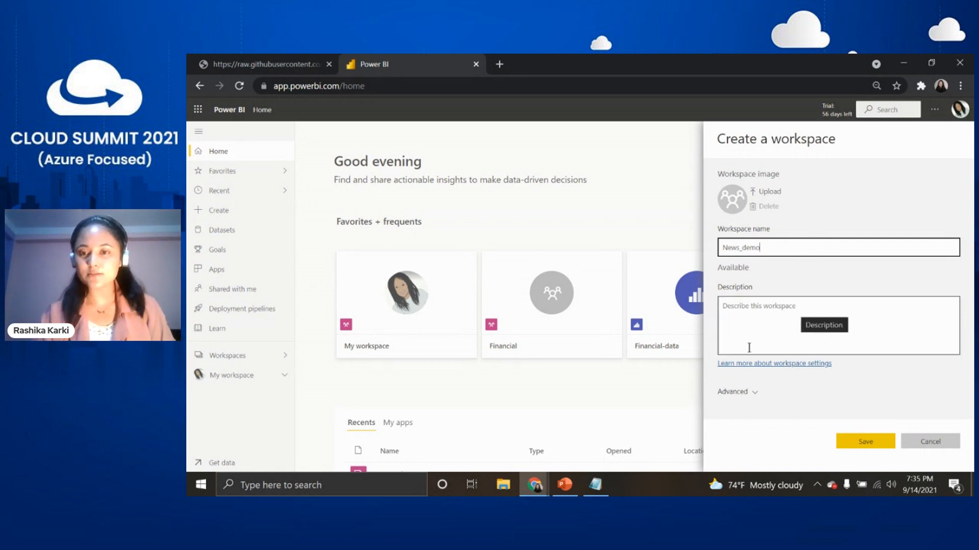
# Set the workspace's license mode to Premium per user in the advanced settings and save the workspace
pyautogui.click(753, 393)
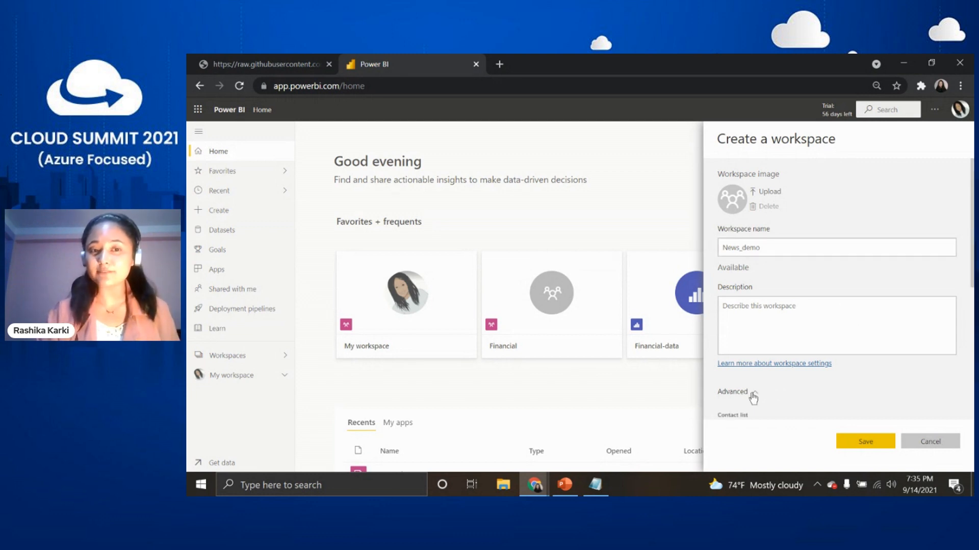
pyautogui.scroll(-1, 754, 397)
pyautogui.scroll(-3, 754, 357)
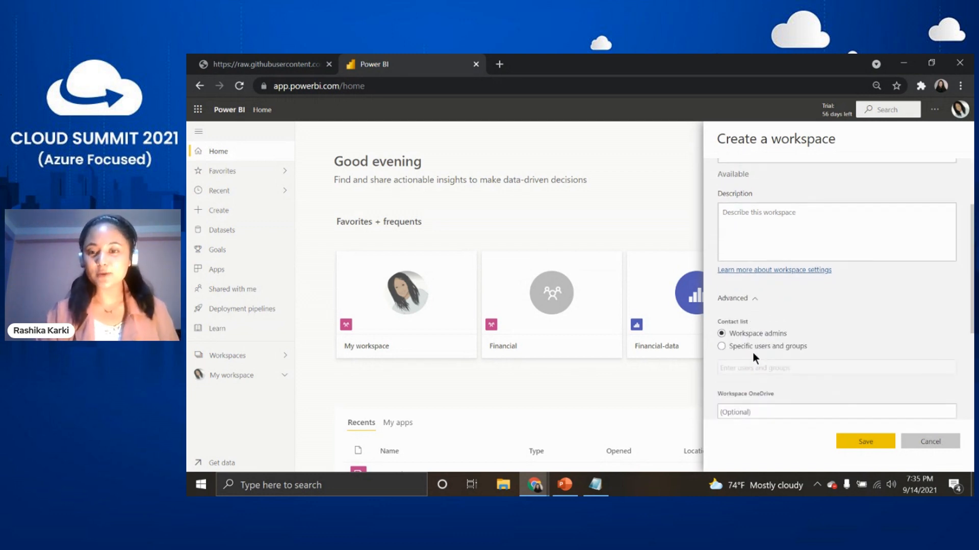
pyautogui.scroll(-2, 752, 351)
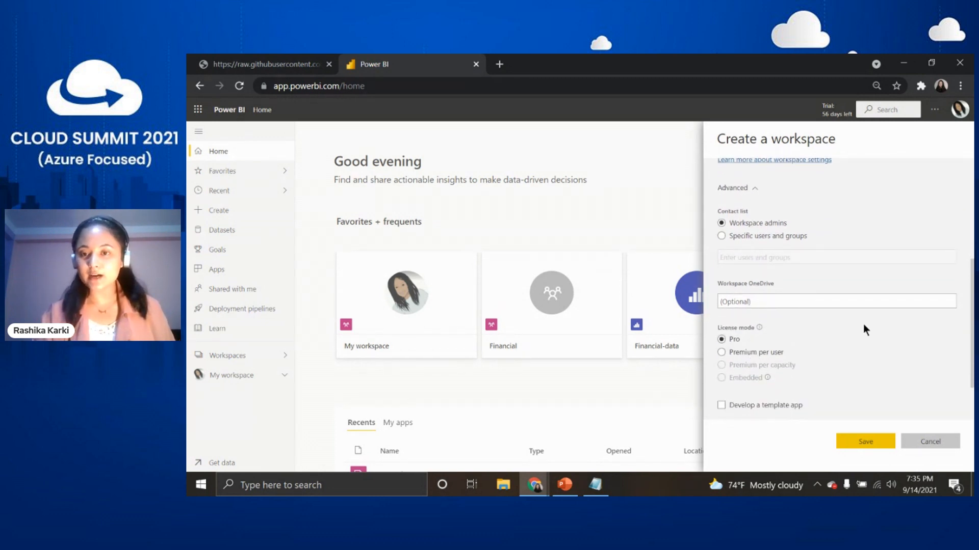
pyautogui.click(744, 354)
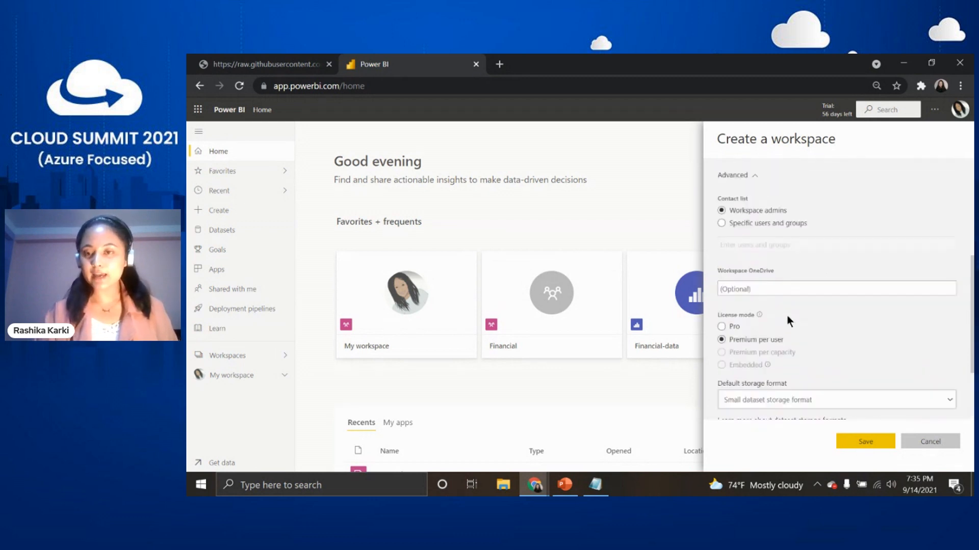
pyautogui.scroll(-2, 787, 316)
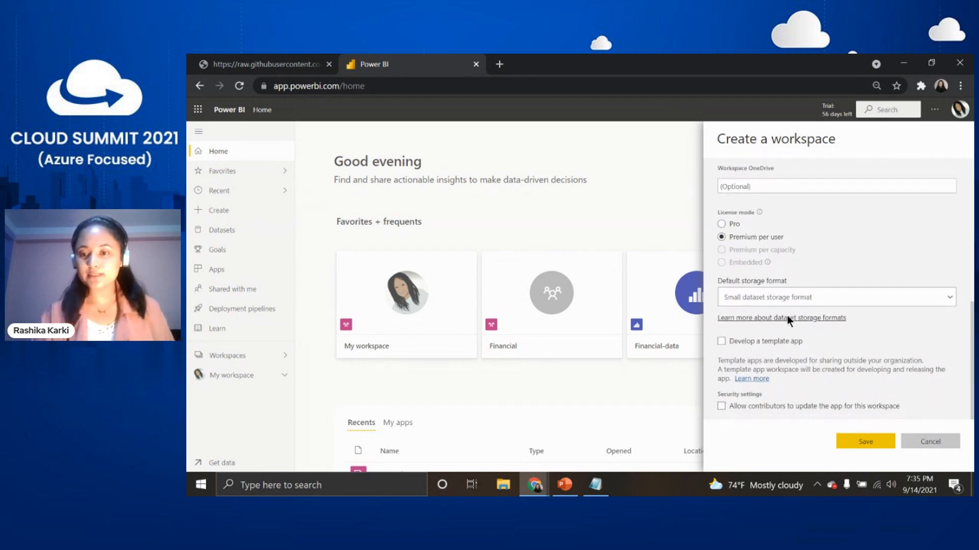
pyautogui.click(859, 443)
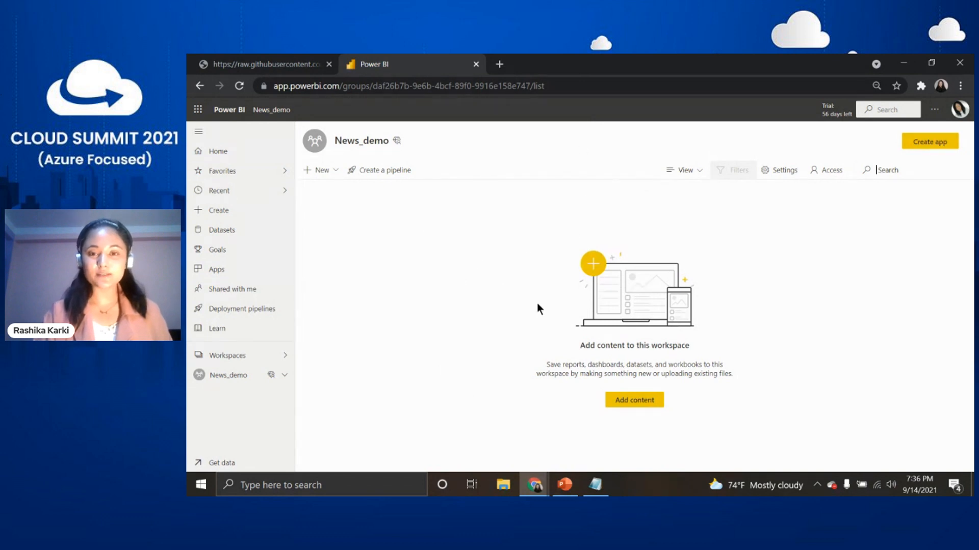
# Start a dataflow in the News_demo workspace that defines new tables from a Text/CSV data source
pyautogui.click(633, 402)
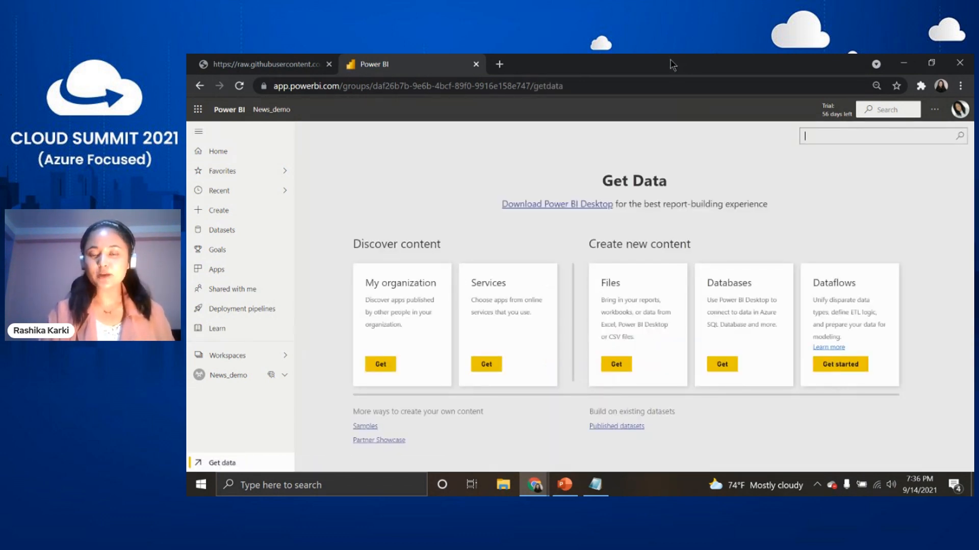
pyautogui.click(838, 365)
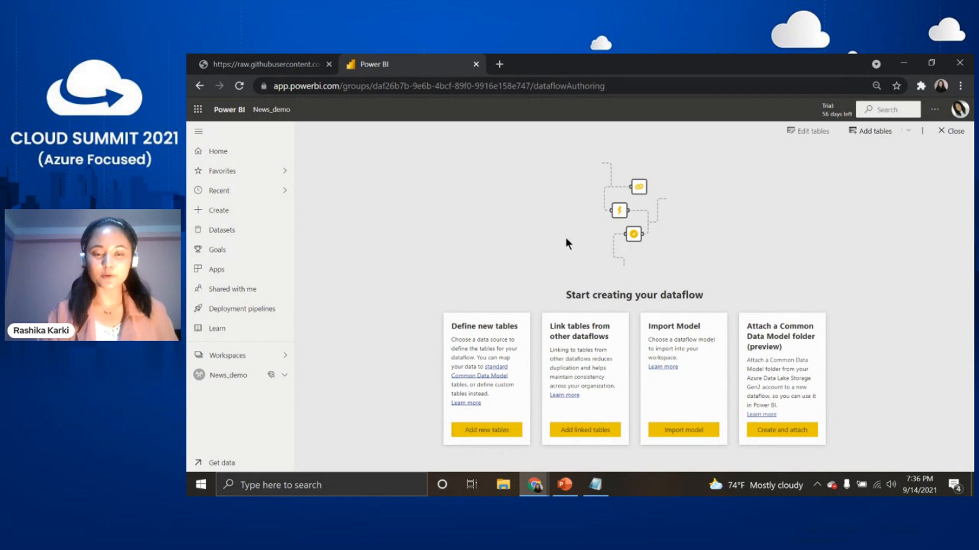
pyautogui.click(484, 431)
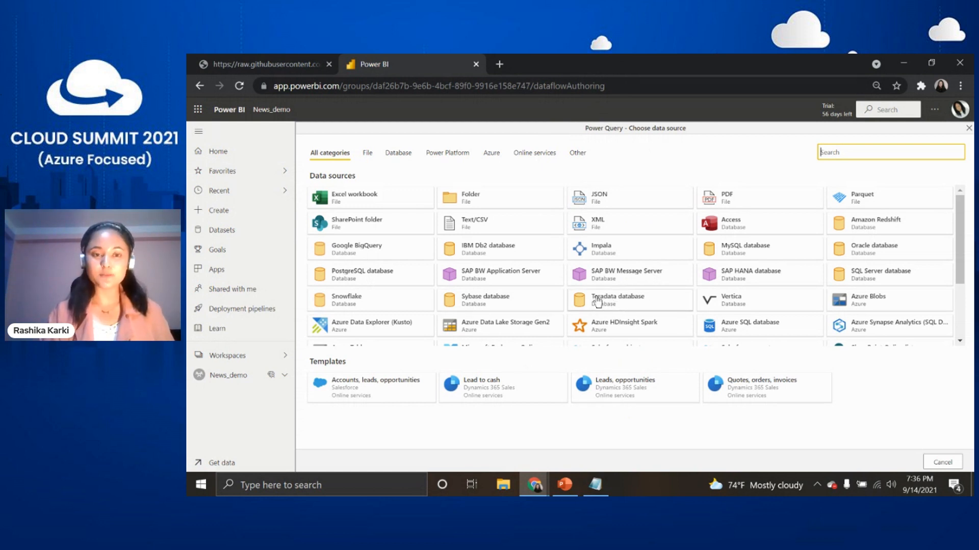
pyautogui.scroll(-3, 607, 301)
pyautogui.scroll(3, 587, 297)
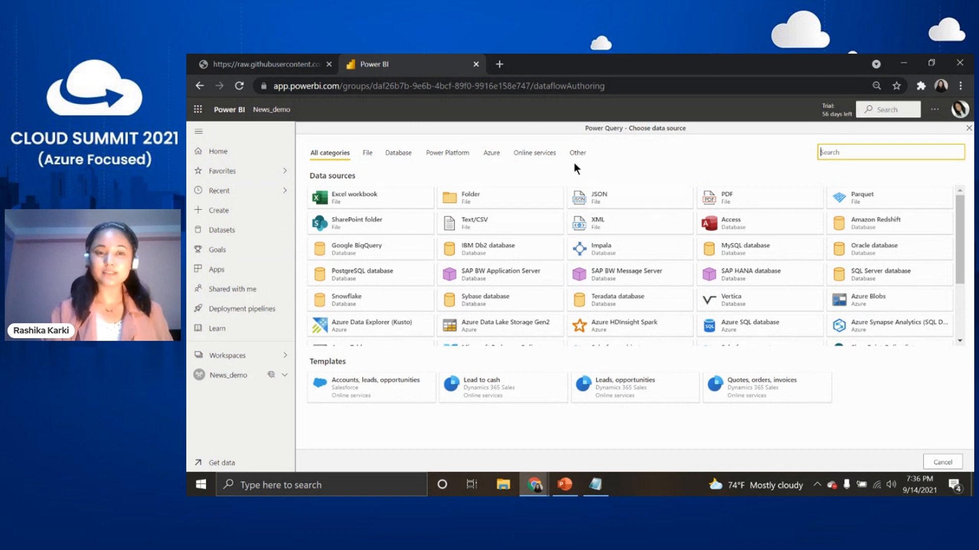
pyautogui.click(495, 232)
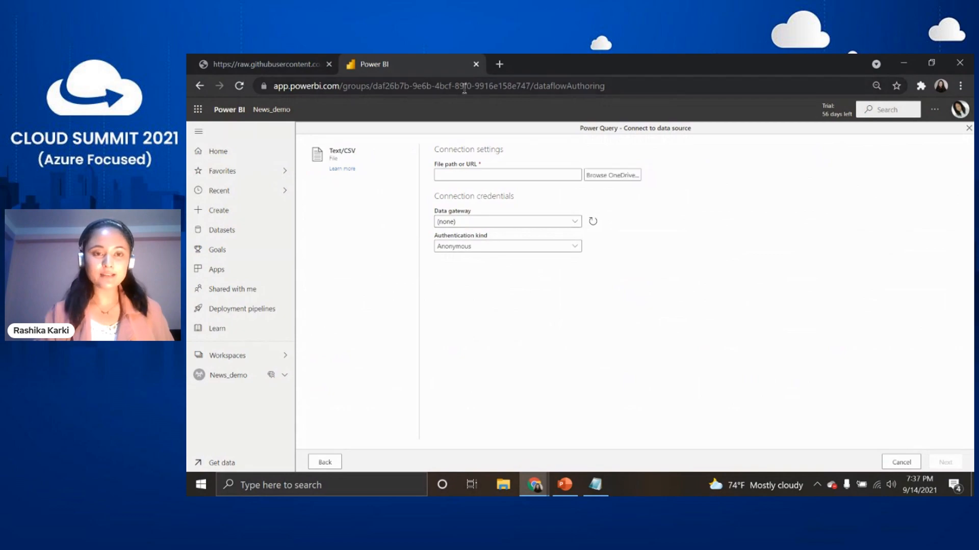
# Copy the raw GitHub address of data.csv, enter it as the Text/CSV source URL, and connect to the file
pyautogui.click(275, 61)
pyautogui.moveTo(530, 86); pyautogui.dragTo(235, 59)
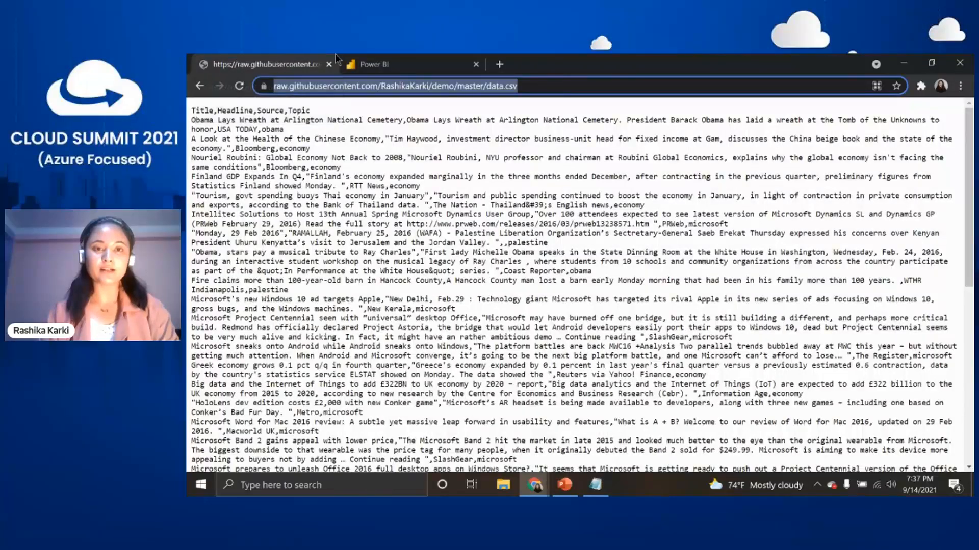
pyautogui.click(352, 62)
pyautogui.click(462, 176)
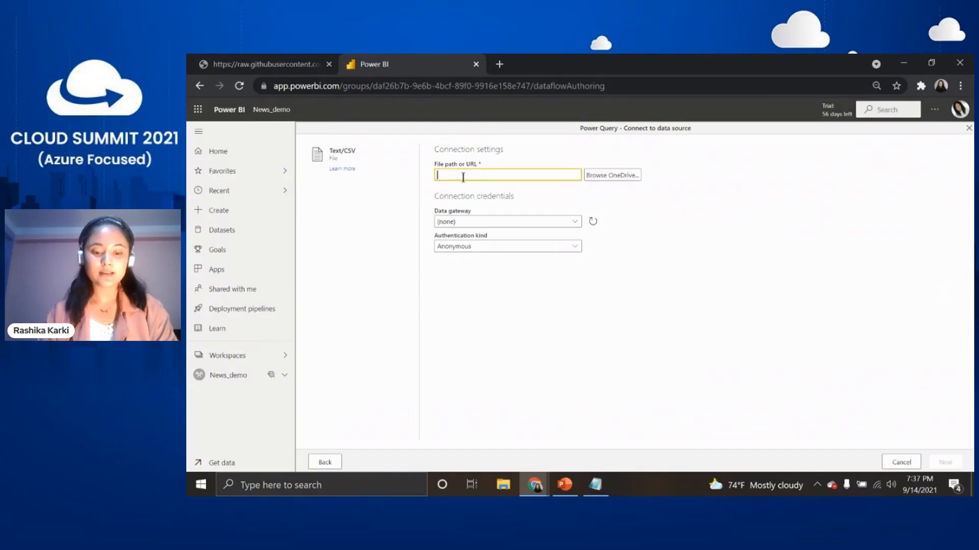
pyautogui.hotkey('ctrl', 'v')
pyautogui.click(947, 461)
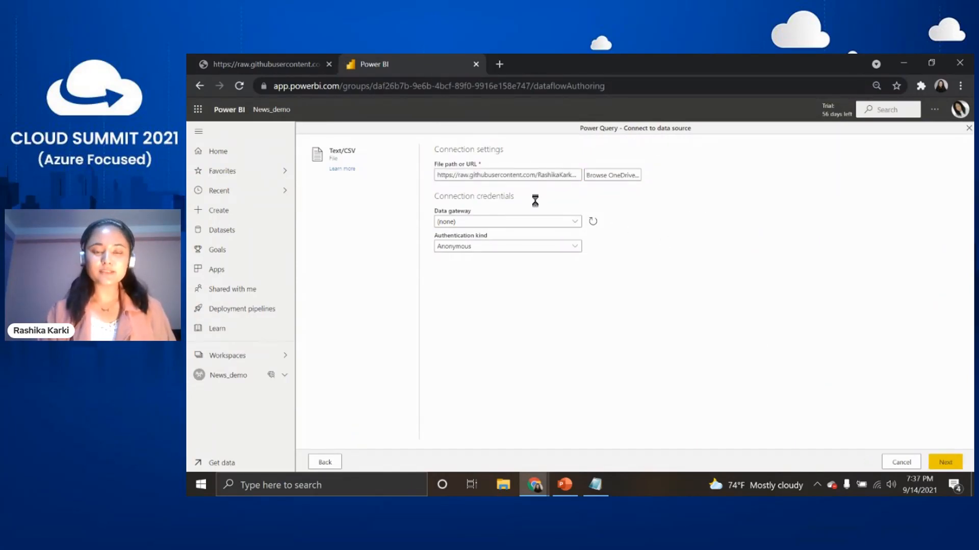
# Check the raw CSV text and the file preview's columns, and proceed to transforming the data
pyautogui.click(262, 62)
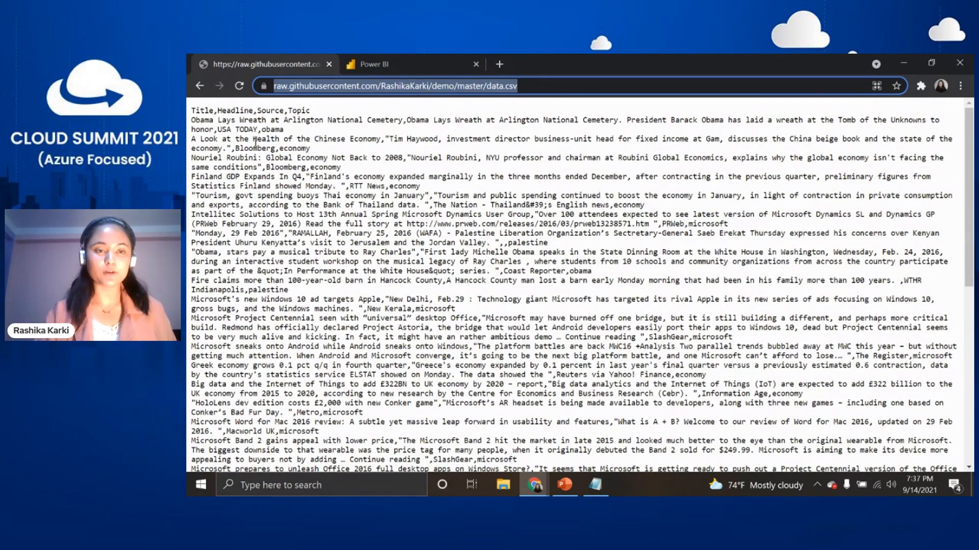
pyautogui.click(383, 61)
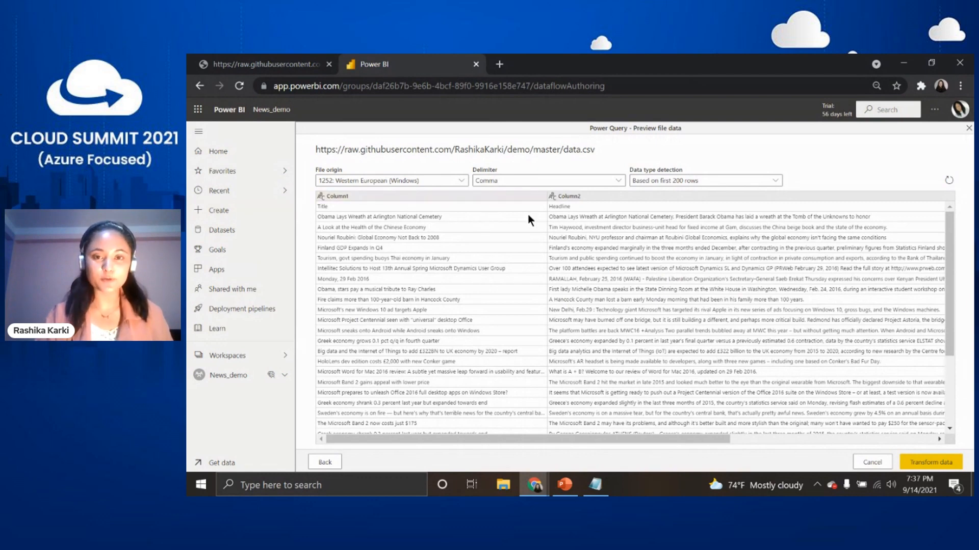
pyautogui.hscroll(5, 677, 287)
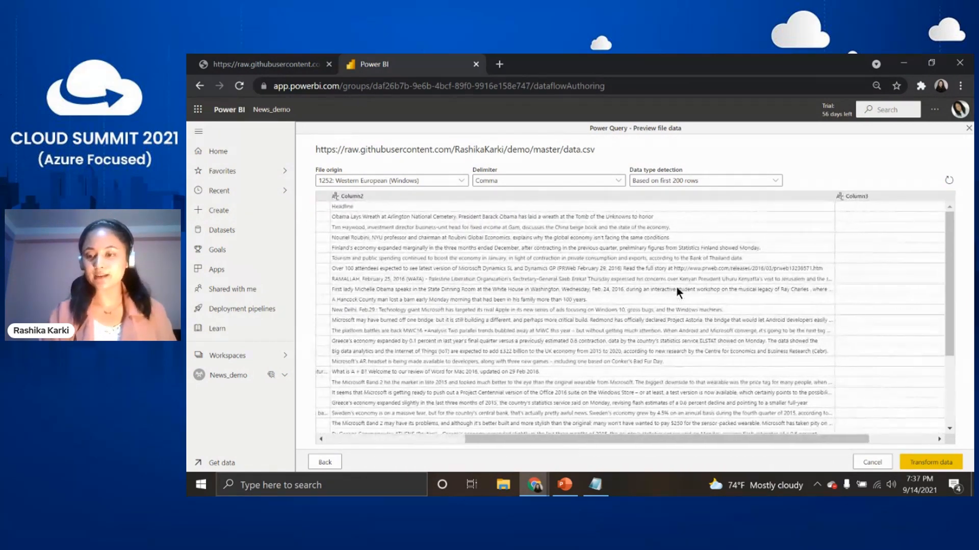
pyautogui.hscroll(2, 853, 341)
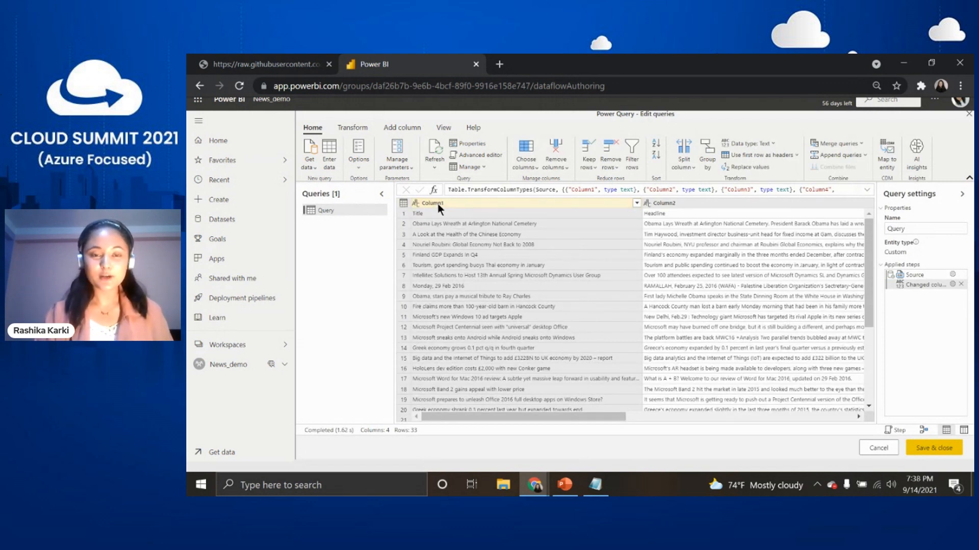
# Use the first row of the query table as column headers
pyautogui.click(404, 204)
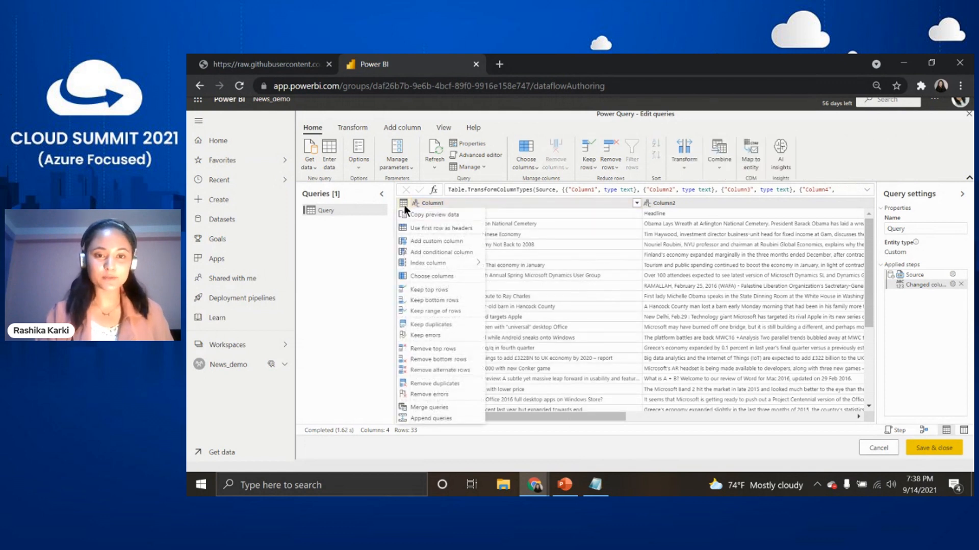
pyautogui.click(453, 229)
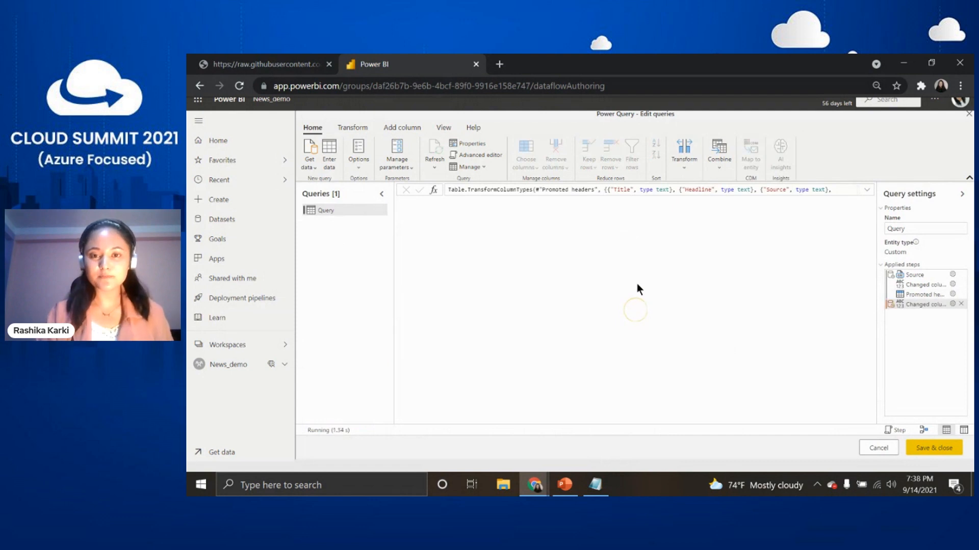
pyautogui.hscroll(3, 702, 310)
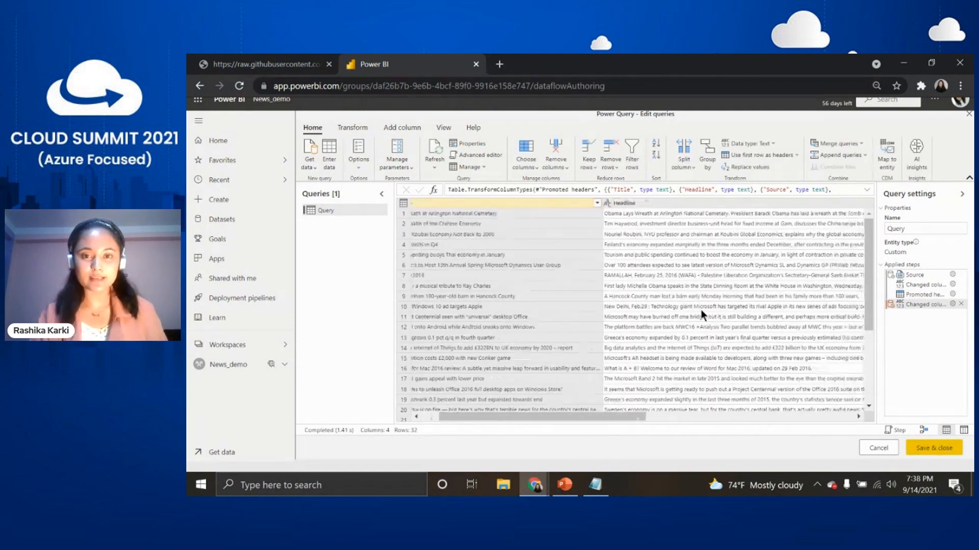
pyautogui.hscroll(-3, 701, 310)
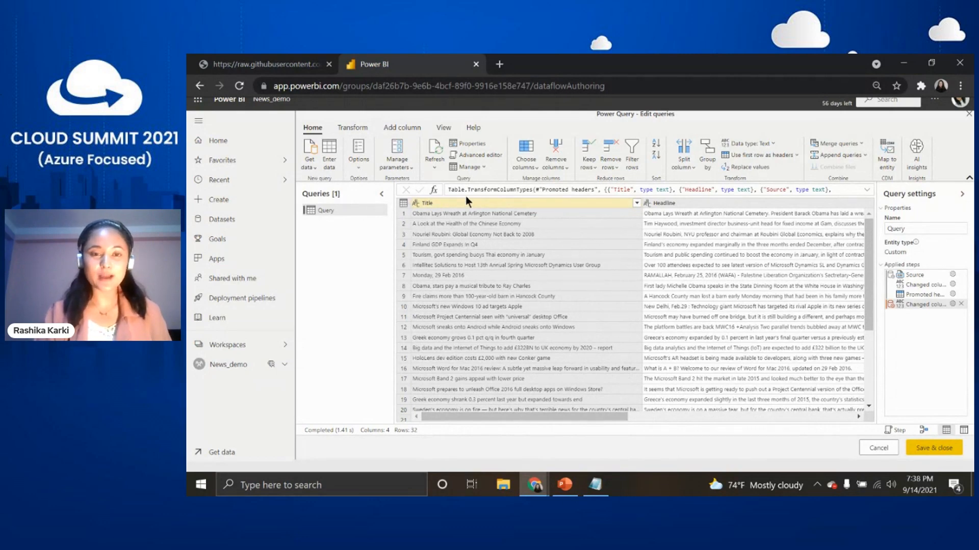
# Examine the contents of the query's Headline, Source and Topic columns
pyautogui.hscroll(5, 712, 239)
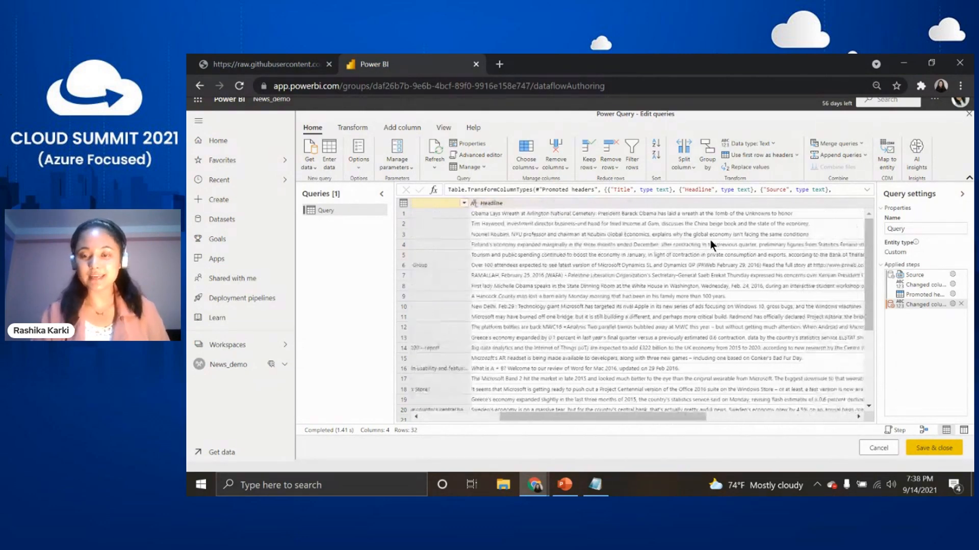
pyautogui.hscroll(5, 710, 239)
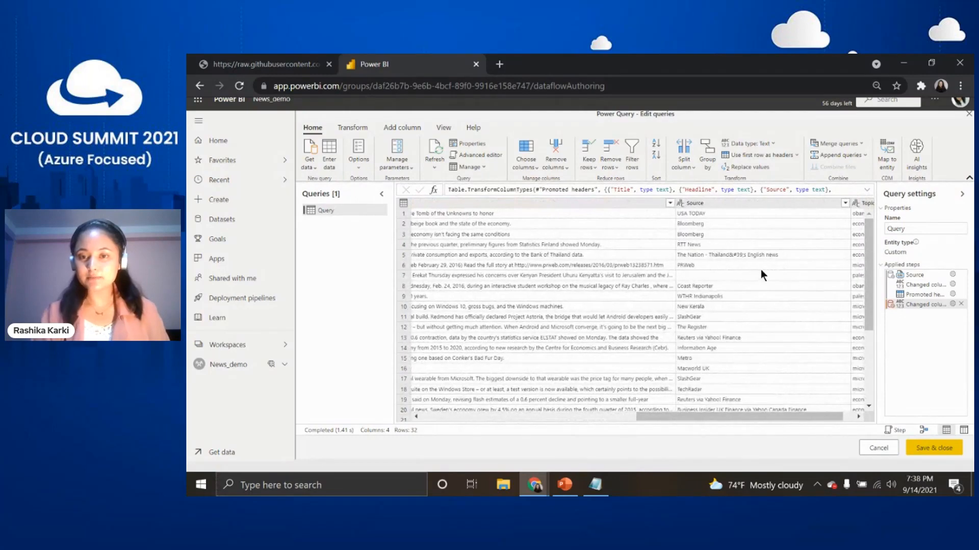
pyautogui.hscroll(-5, 747, 274)
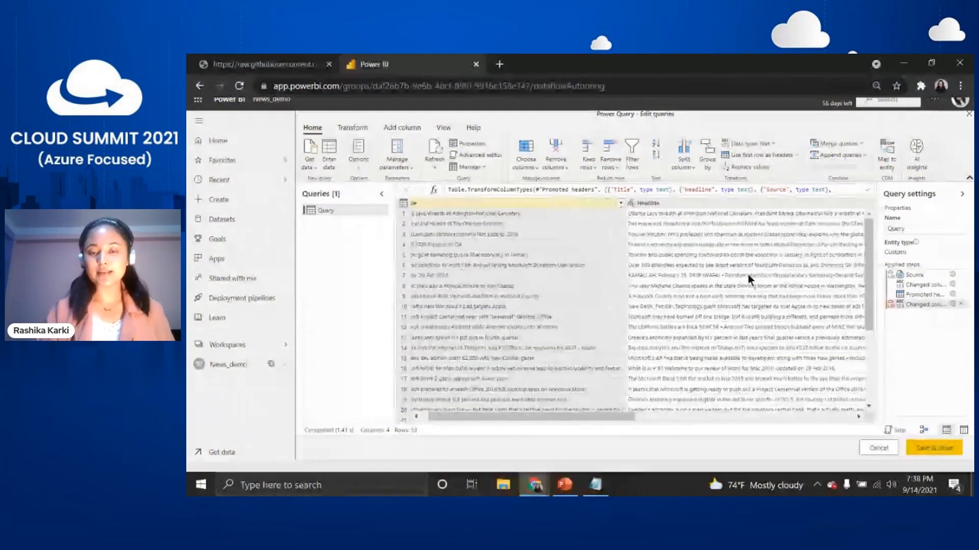
pyautogui.hscroll(5, 747, 274)
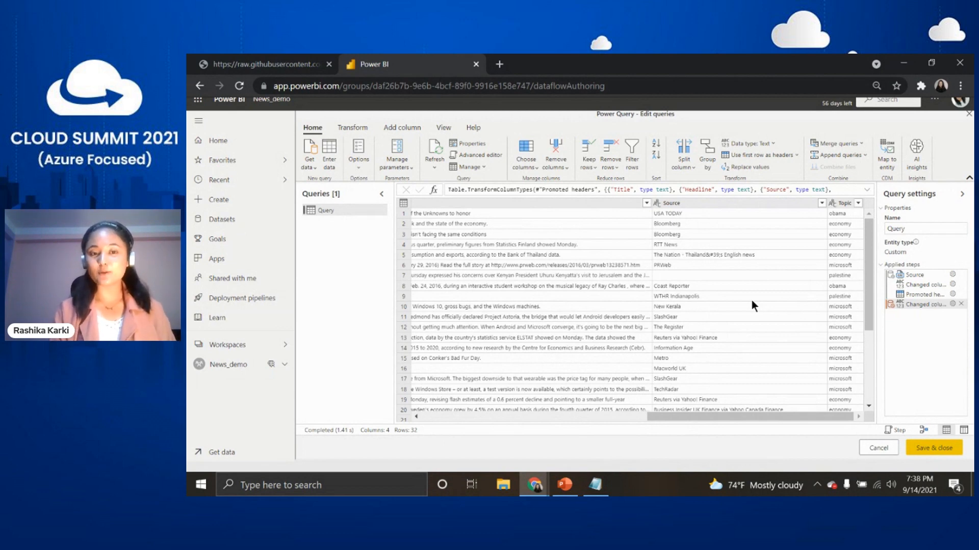
pyautogui.hscroll(-5, 619, 286)
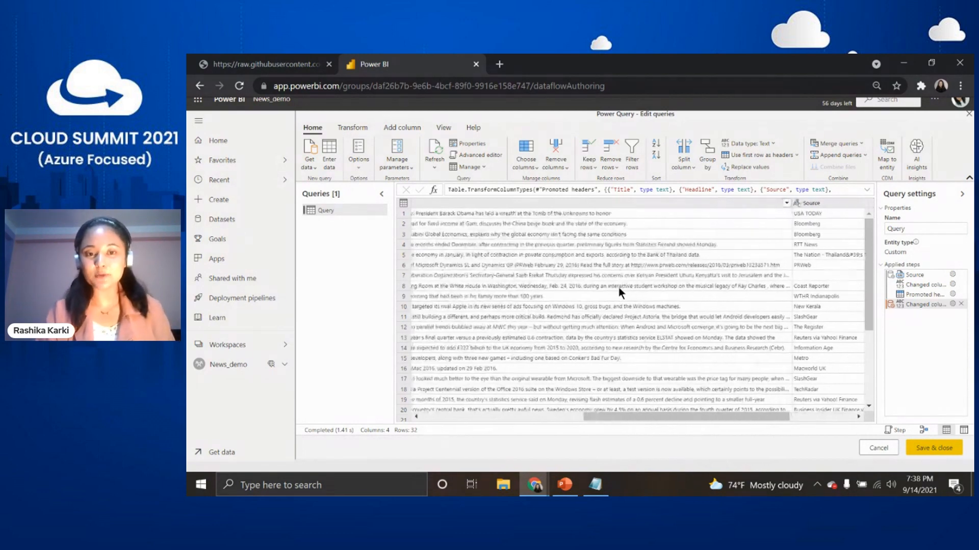
pyautogui.hscroll(-2, 618, 286)
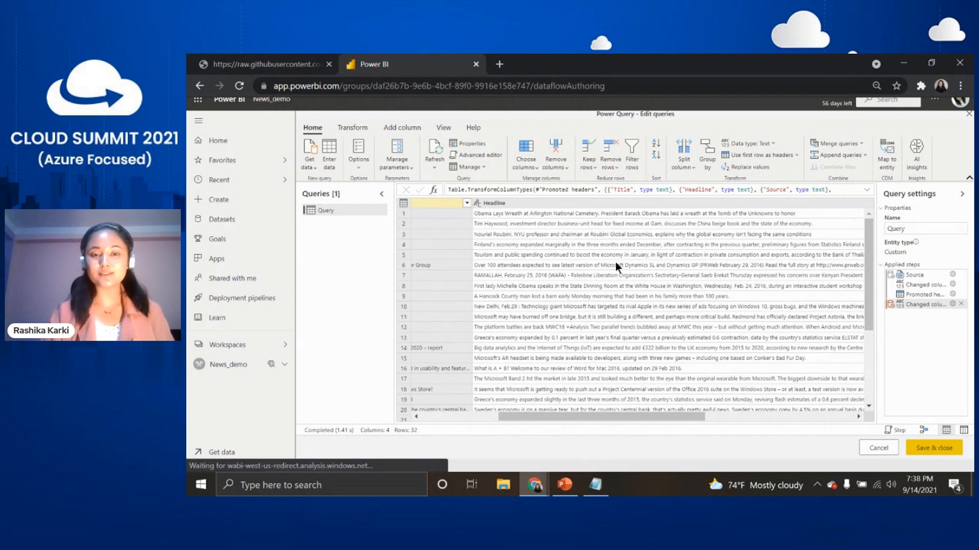
pyautogui.hscroll(2, 669, 307)
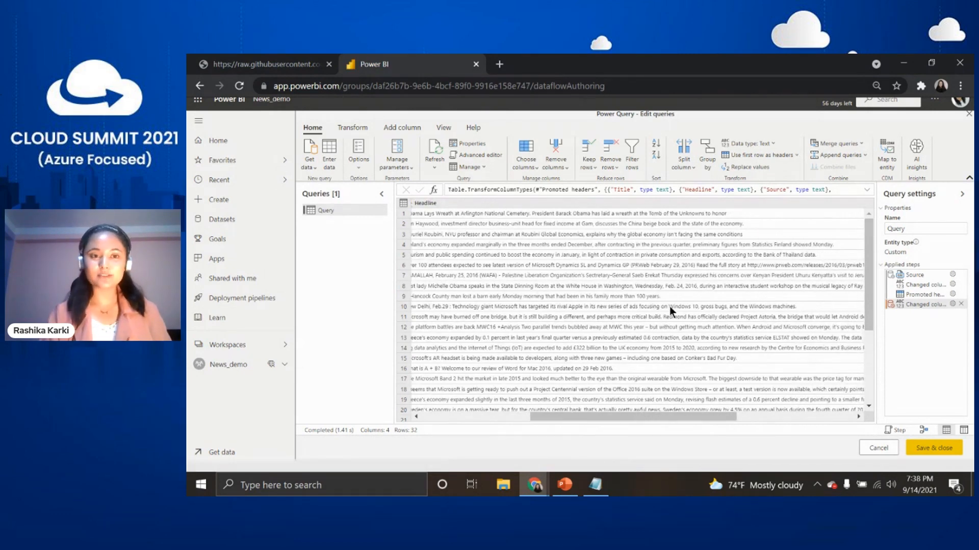
pyautogui.hscroll(6, 669, 307)
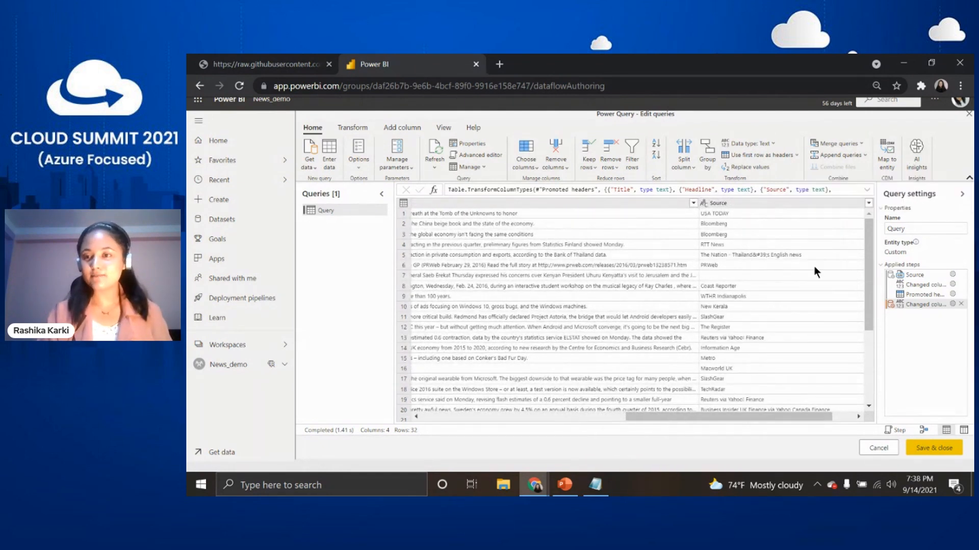
# Open AI insights for the query and select the CognitiveServices.ScoreSentiment function
pyautogui.click(917, 149)
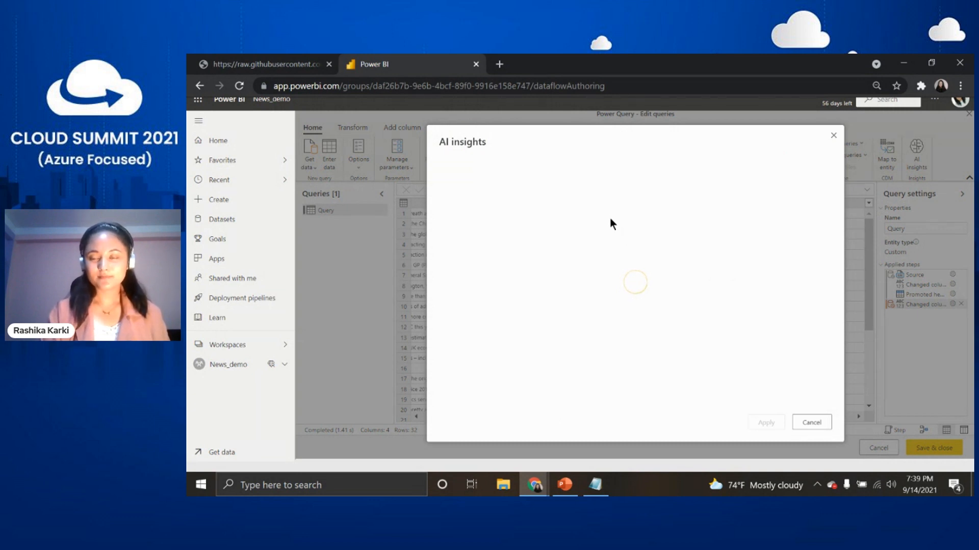
pyautogui.click(444, 173)
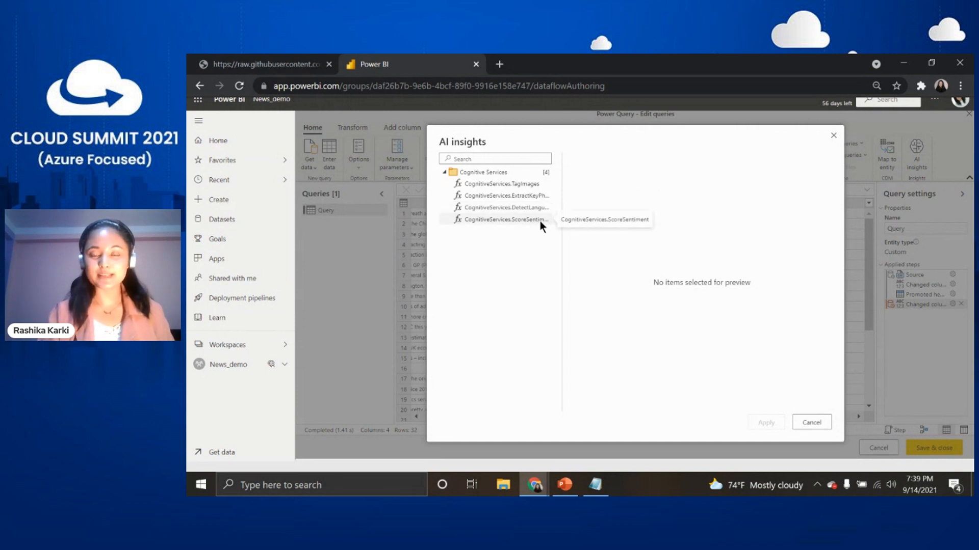
pyautogui.click(510, 223)
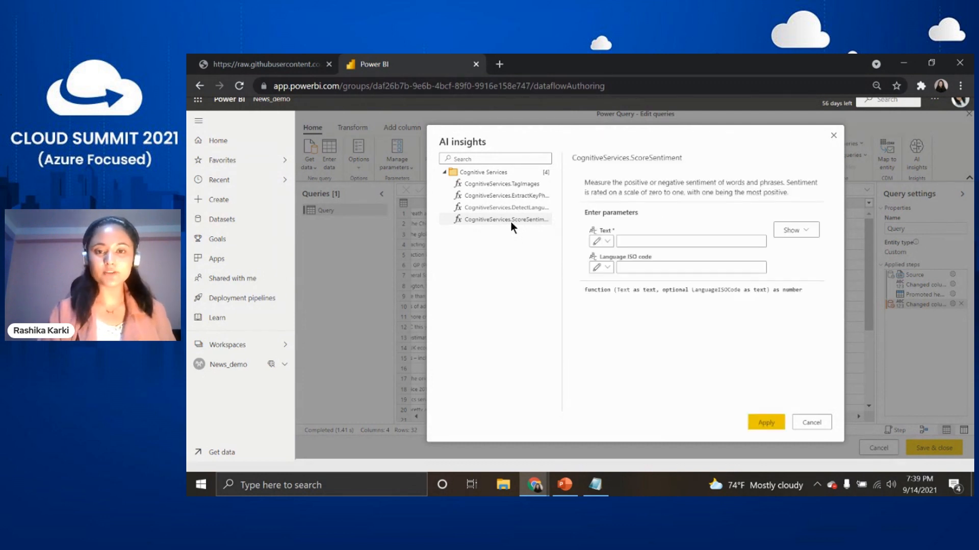
# Use the values in the Headline column as the sentiment function's text, apply it, and allow combining data from multiple sources
pyautogui.click(599, 244)
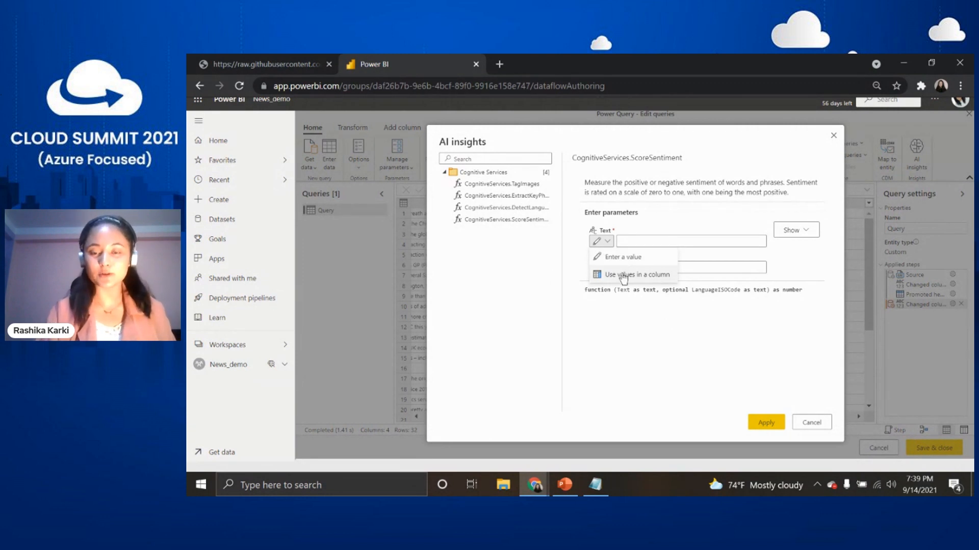
pyautogui.click(621, 274)
pyautogui.click(647, 244)
pyautogui.click(598, 242)
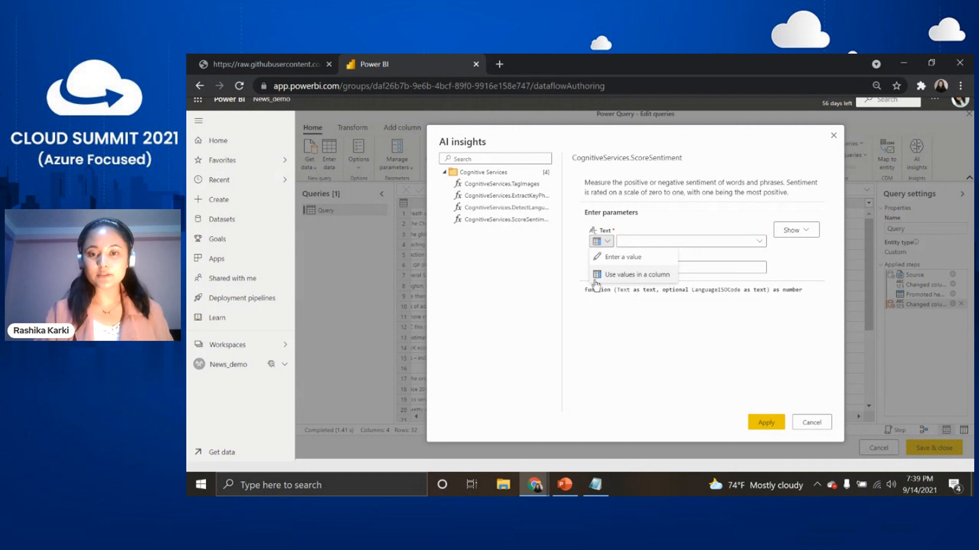
pyautogui.click(697, 246)
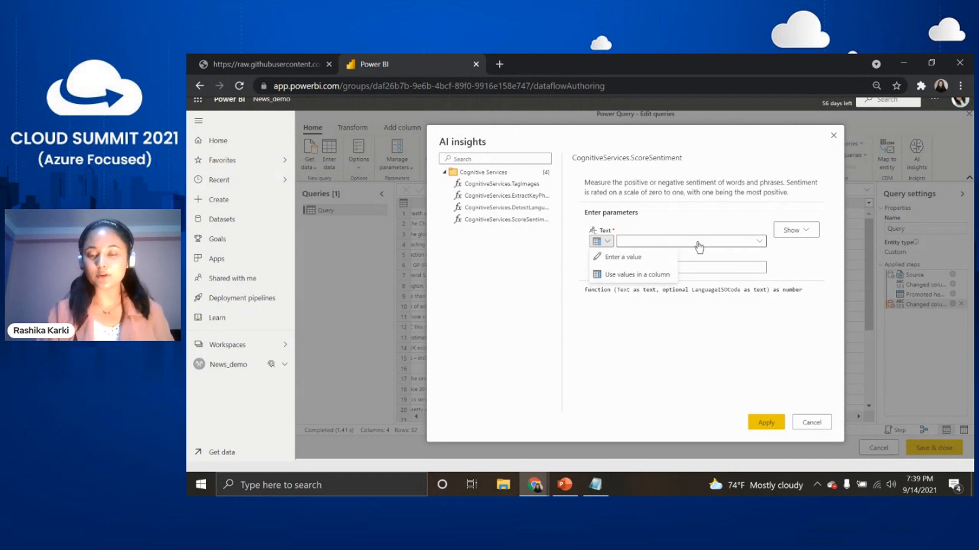
pyautogui.click(699, 247)
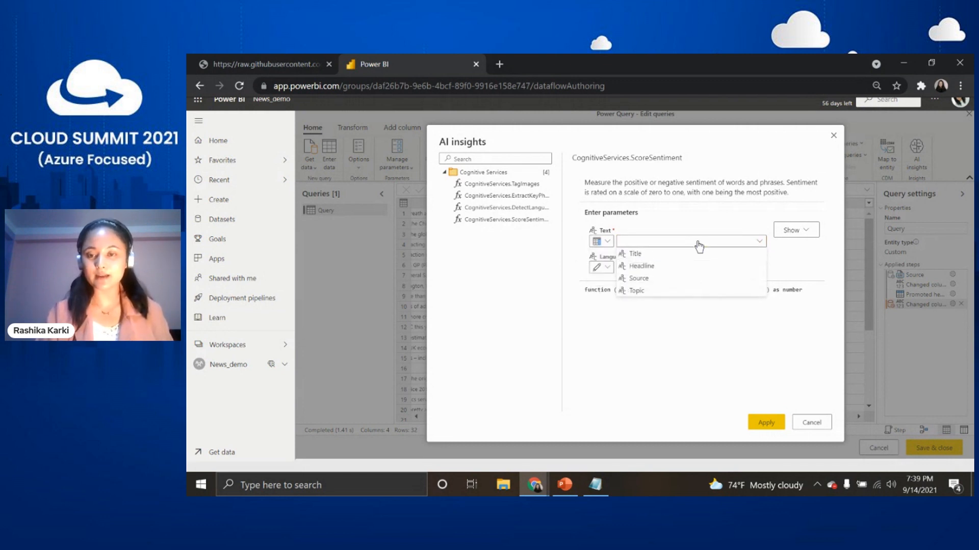
pyautogui.click(642, 266)
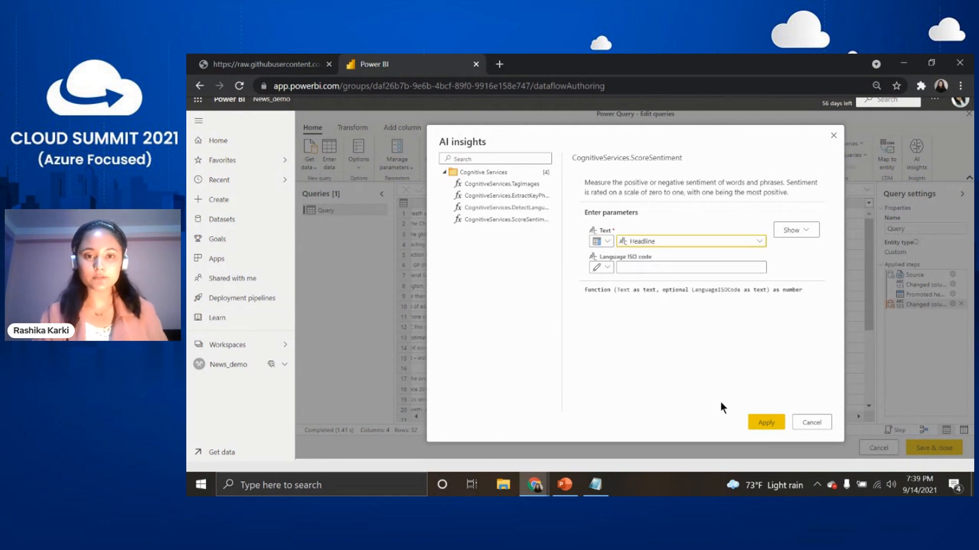
pyautogui.click(759, 424)
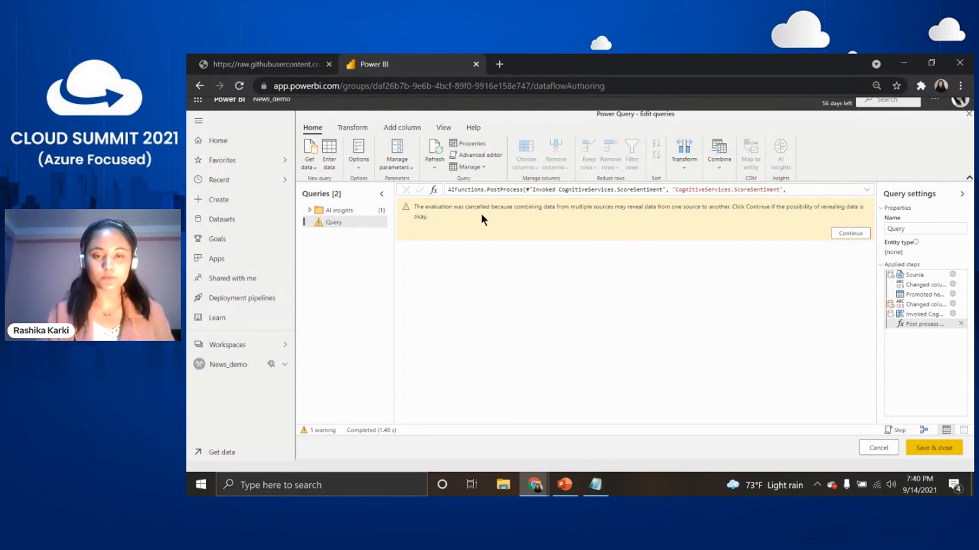
pyautogui.click(850, 234)
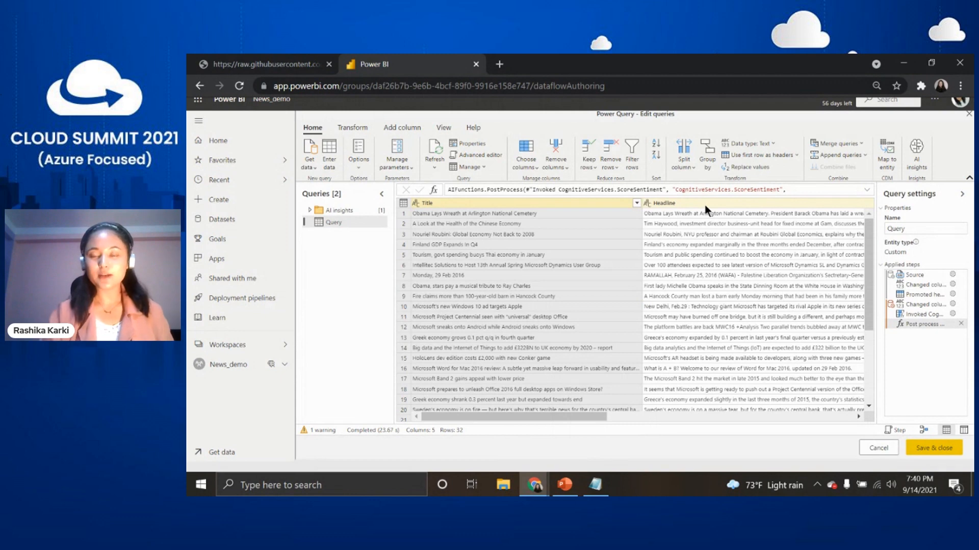
# Examine the new sentiment score column alongside the headlines, and view the query's warning details
pyautogui.hscroll(1, 724, 275)
pyautogui.hscroll(5, 725, 274)
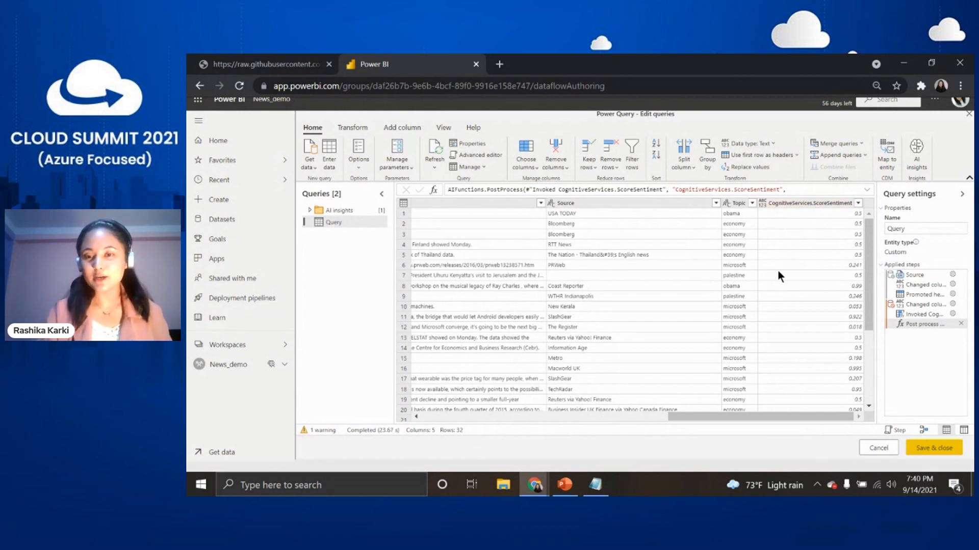
pyautogui.hscroll(-5, 635, 273)
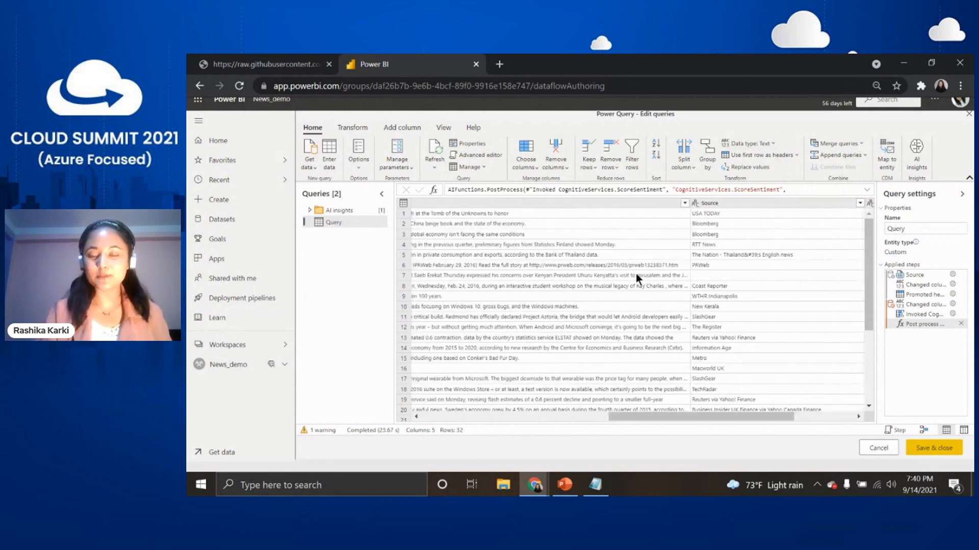
pyautogui.hscroll(5, 753, 318)
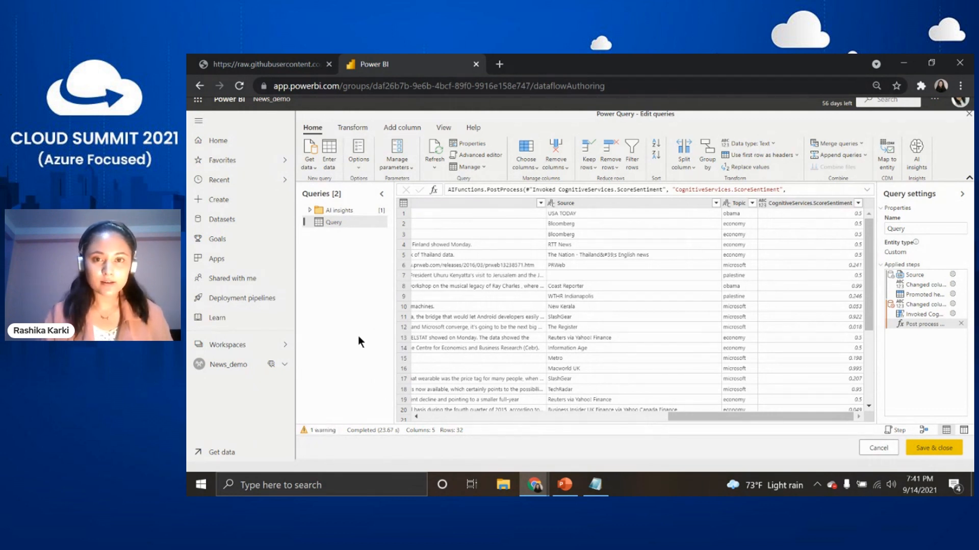
pyautogui.click(314, 431)
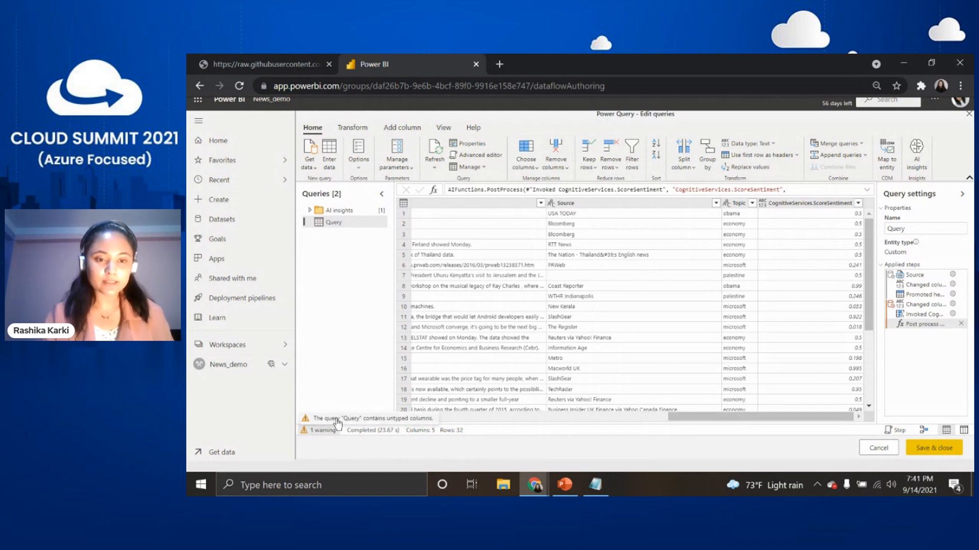
# Set the CognitiveServices.ScoreSentiment column's data type to decimal number and rename it ScoreSentiment
pyautogui.click(762, 204)
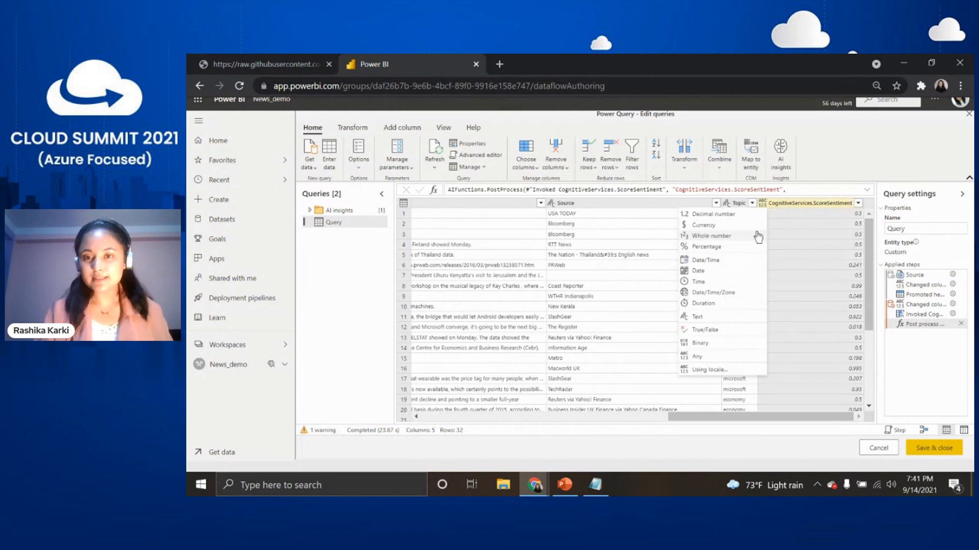
pyautogui.click(705, 214)
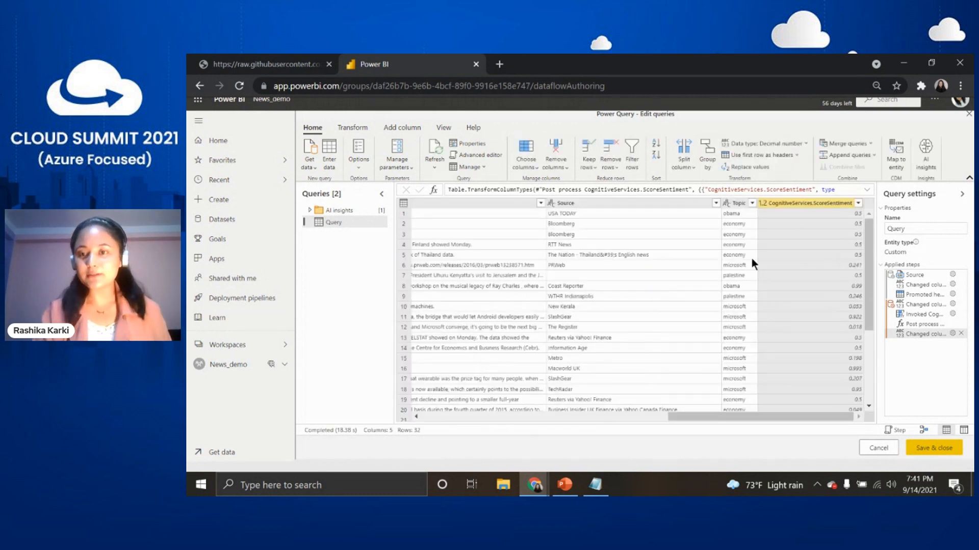
pyautogui.doubleClick(813, 204)
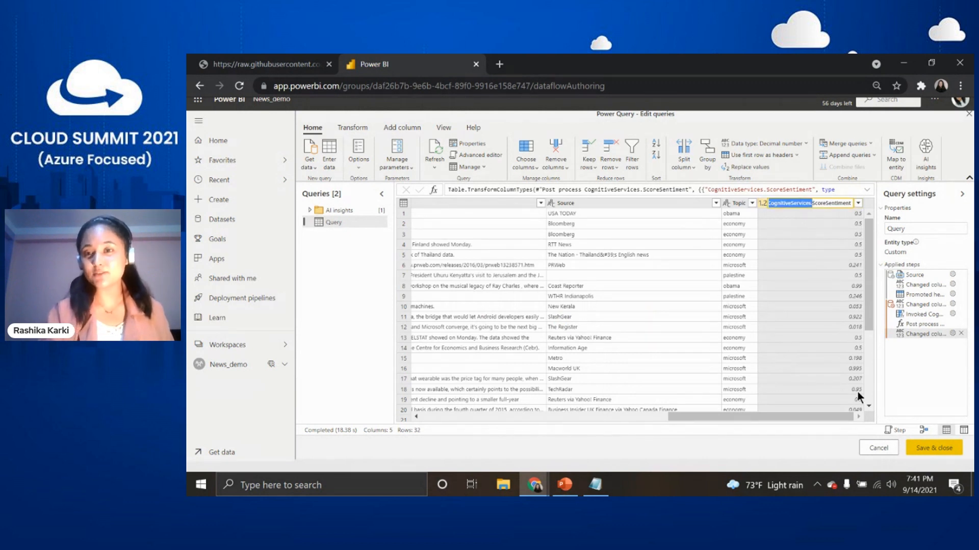
pyautogui.press('BackSpace')
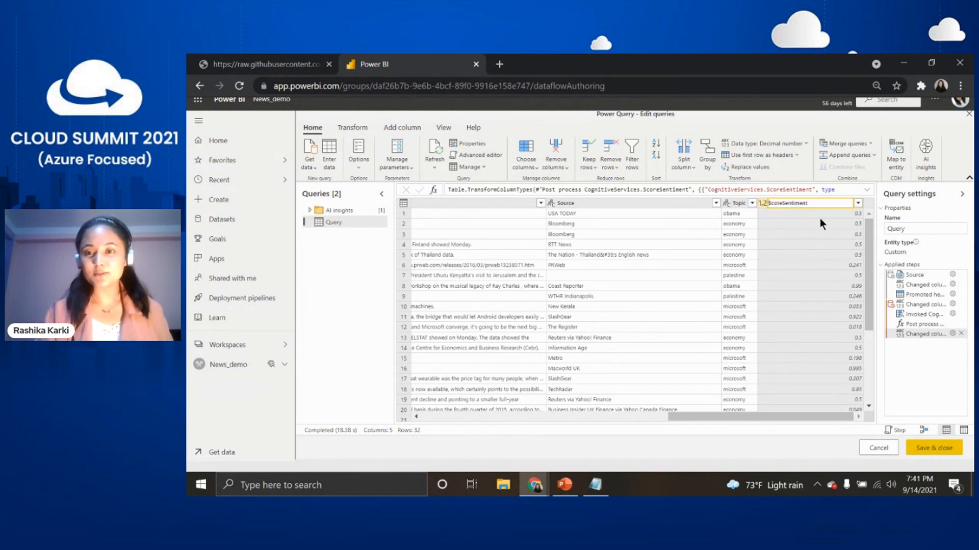
pyautogui.press('Return')
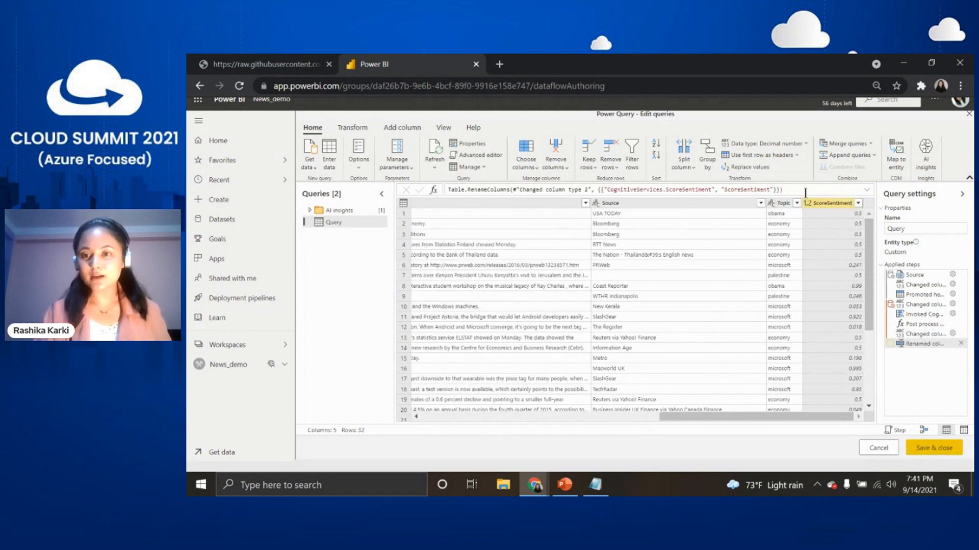
# Start a conditional column named Sentiment that outputs Positive when ScoreSentiment is greater than 0.5
pyautogui.click(403, 129)
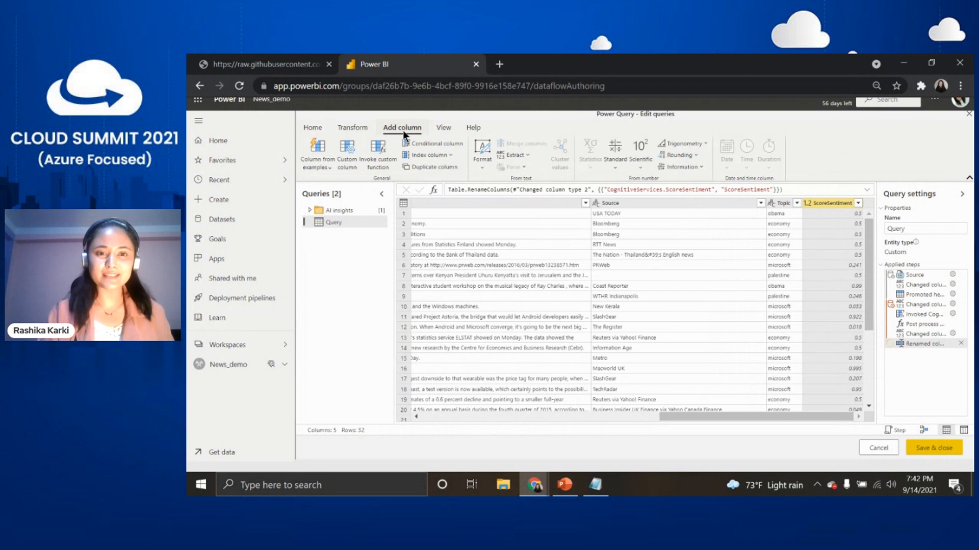
pyautogui.click(430, 142)
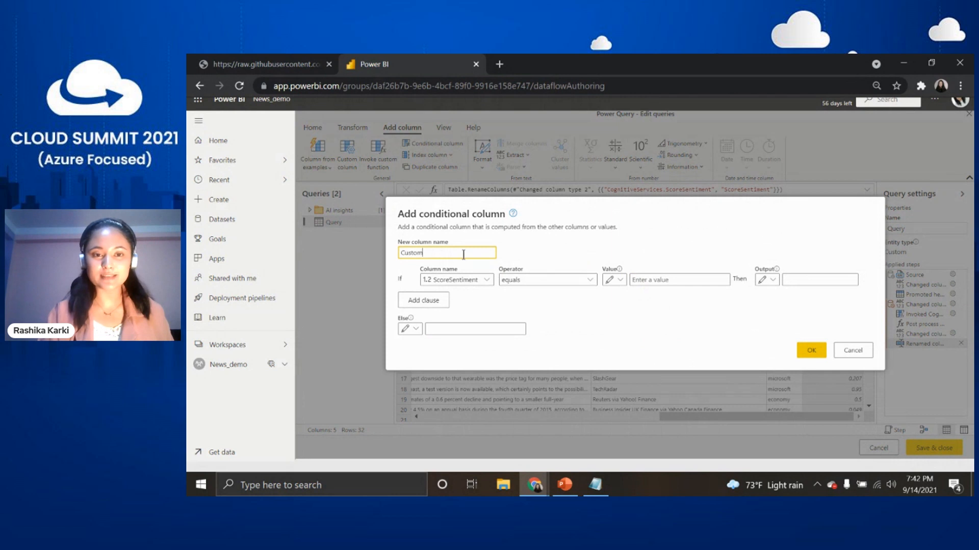
pyautogui.write('Sentiment')
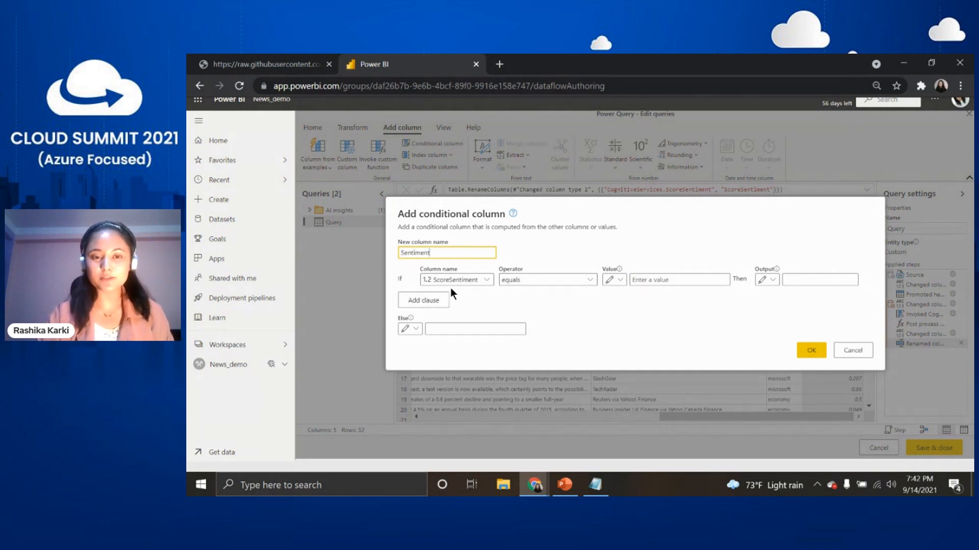
pyautogui.click(515, 280)
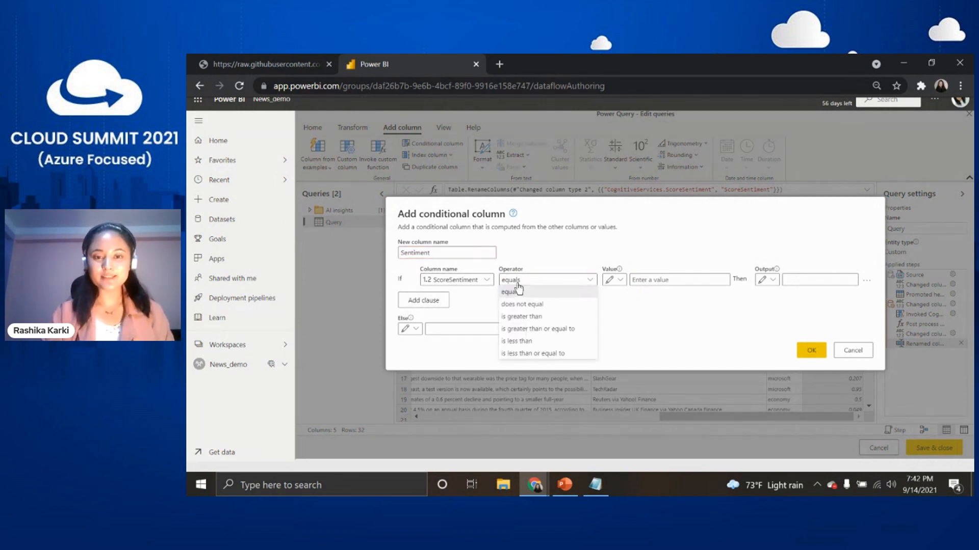
pyautogui.click(535, 318)
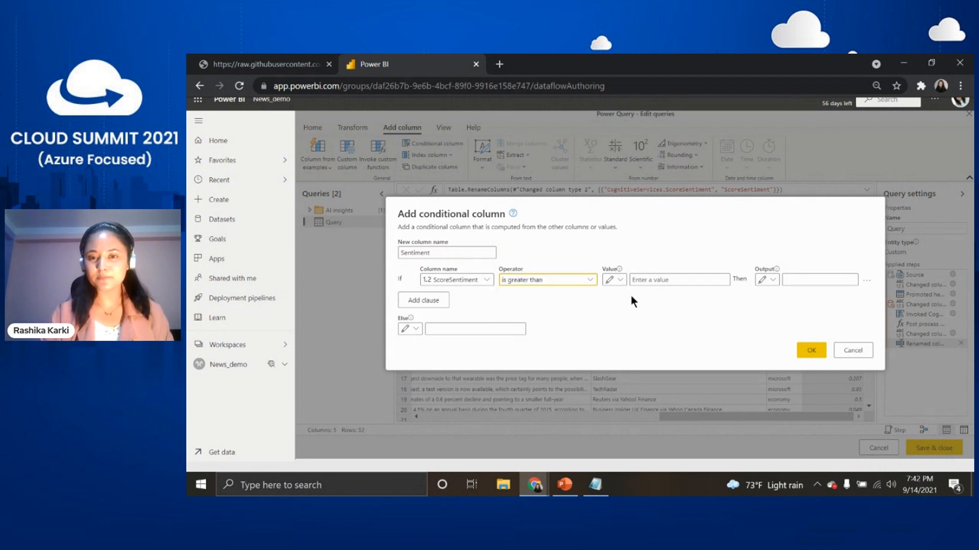
pyautogui.click(638, 280)
pyautogui.write('0.5')
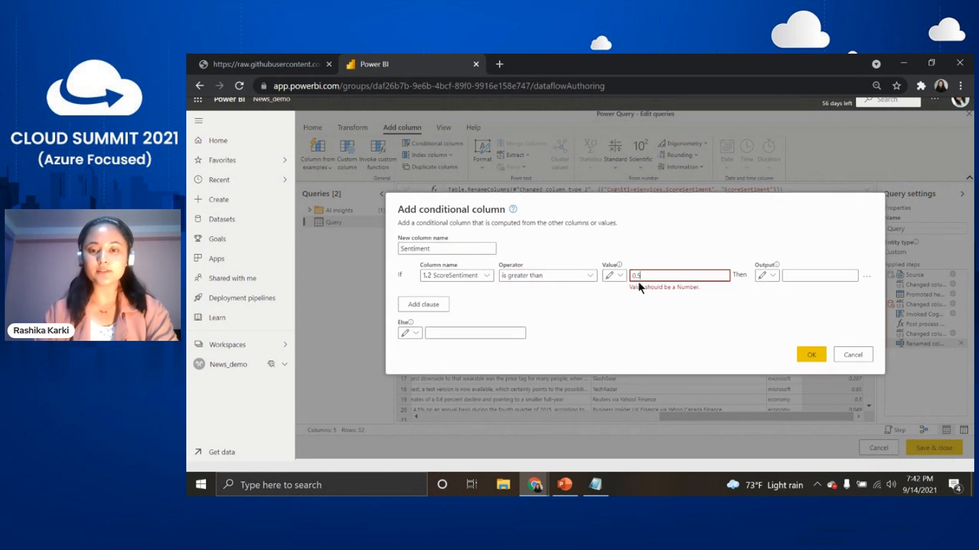
pyautogui.click(801, 275)
pyautogui.write('Positive')
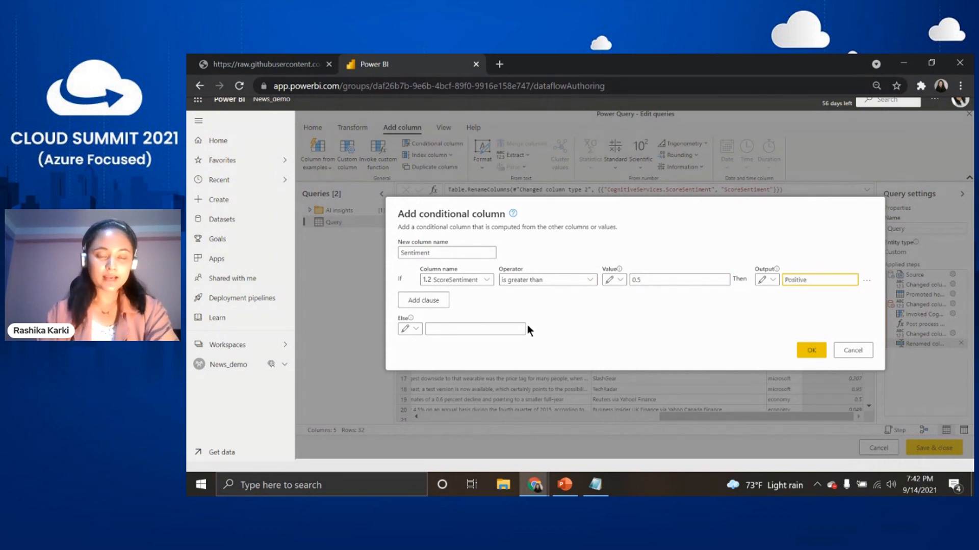
# Add a clause that outputs Neutral when ScoreSentiment equals 0.5, set the else value to Negative, and create the conditional column
pyautogui.click(442, 301)
pyautogui.click(662, 289)
pyautogui.write('0.5')
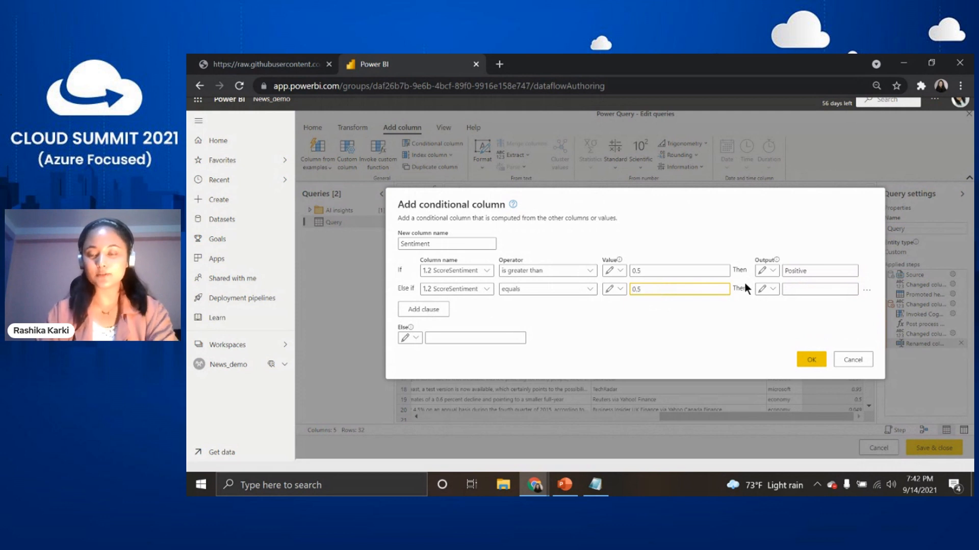
pyautogui.click(798, 290)
pyautogui.write('Neutral')
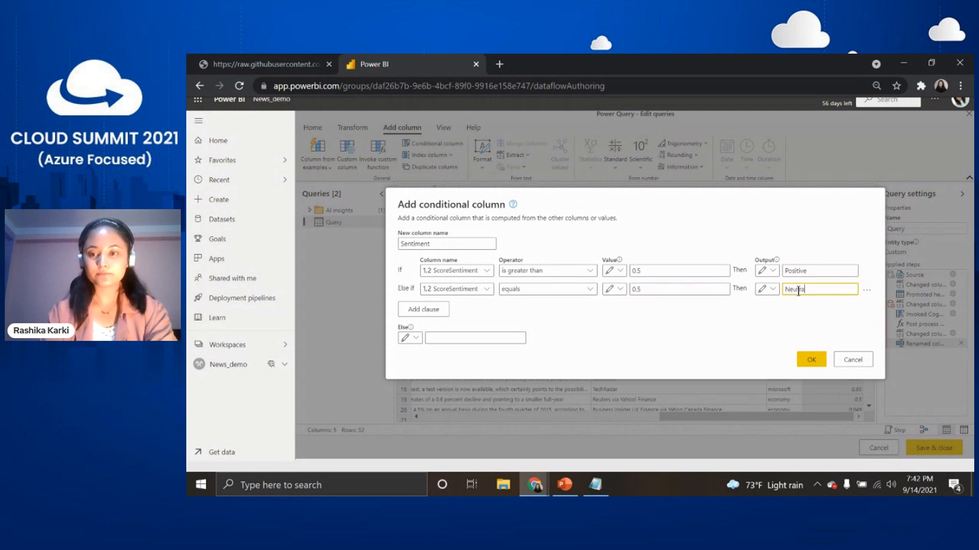
pyautogui.click(464, 338)
pyautogui.write('Negative')
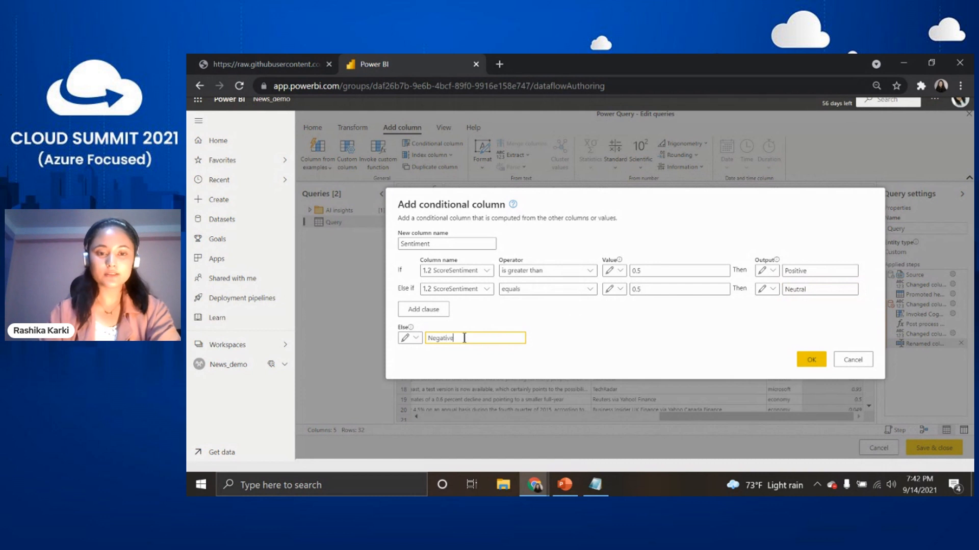
pyautogui.click(813, 361)
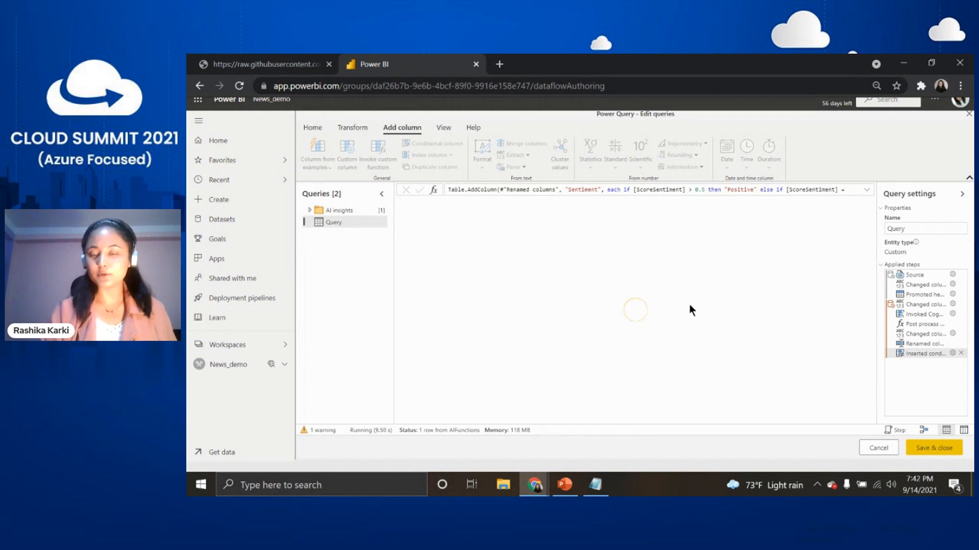
# Search Windows for "power" and launch Power BI Desktop
pyautogui.click(287, 487)
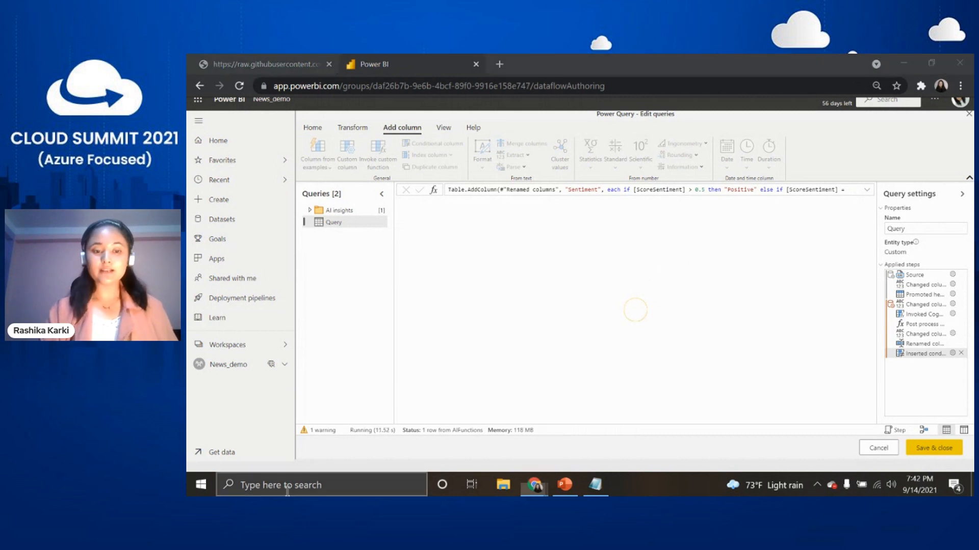
pyautogui.write('power')
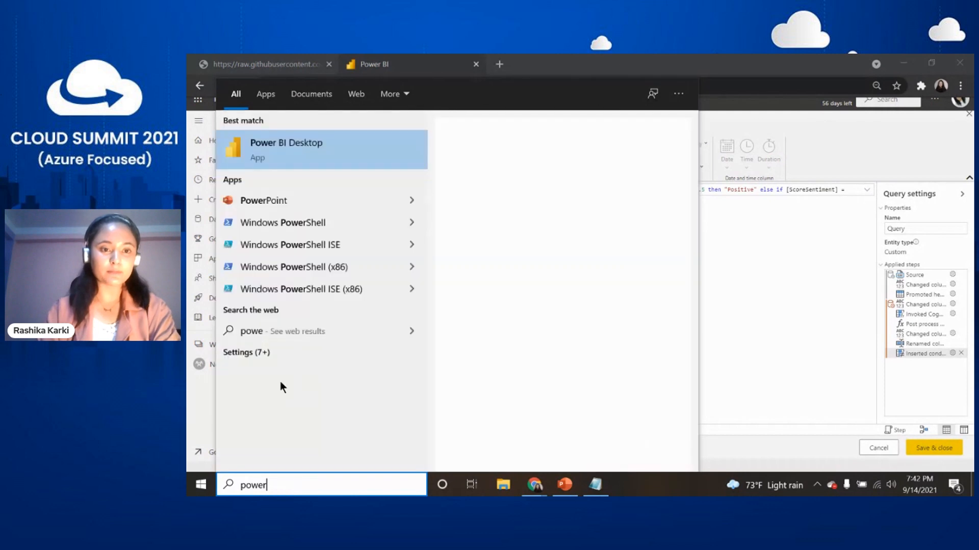
pyautogui.click(285, 158)
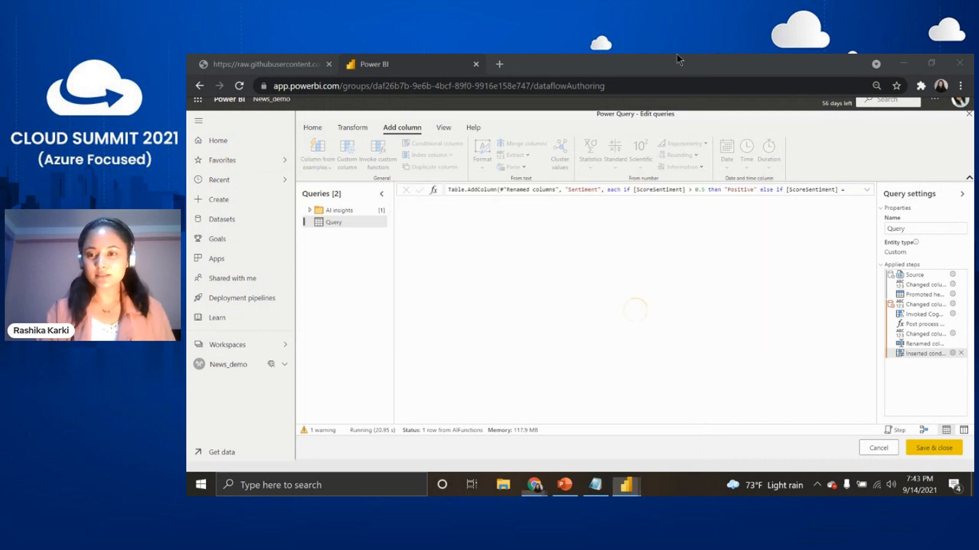
pyautogui.click(626, 484)
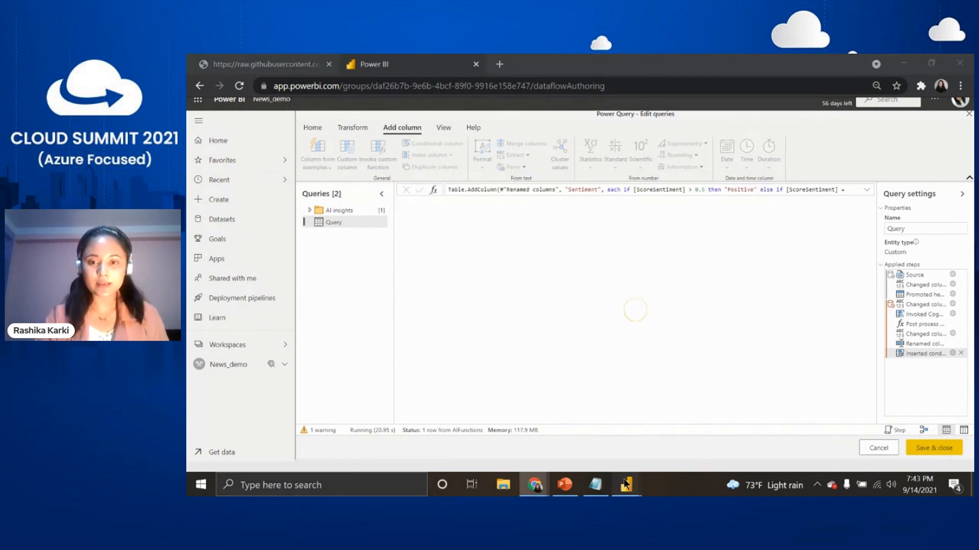
pyautogui.click(702, 258)
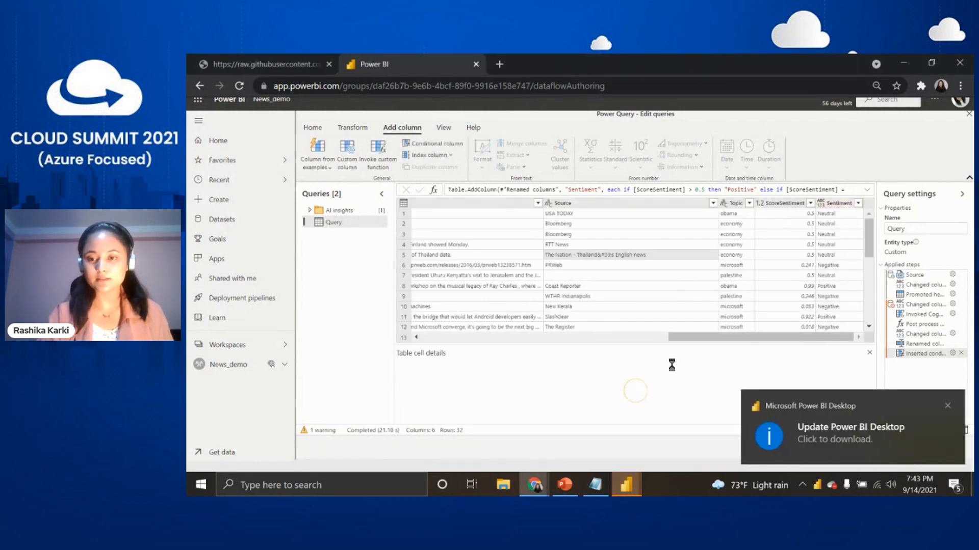
# Save and close the edited queries, and dismiss Power BI Desktop's update notification and start screen while they validate
pyautogui.click(947, 407)
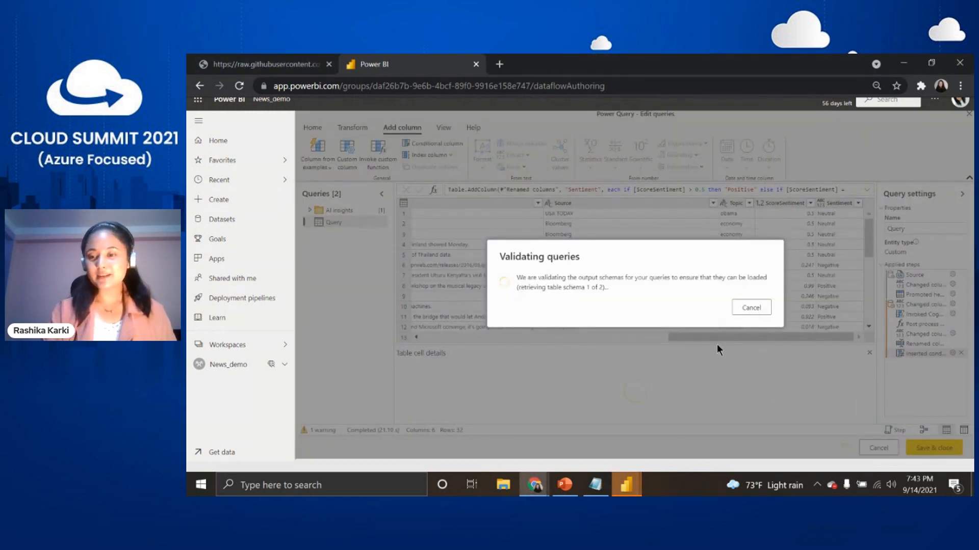
pyautogui.click(626, 486)
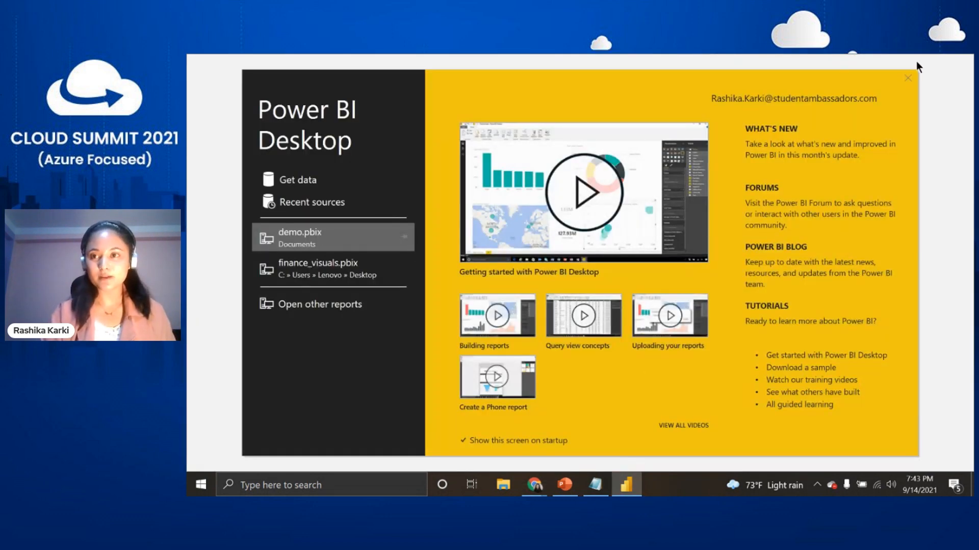
pyautogui.click(908, 77)
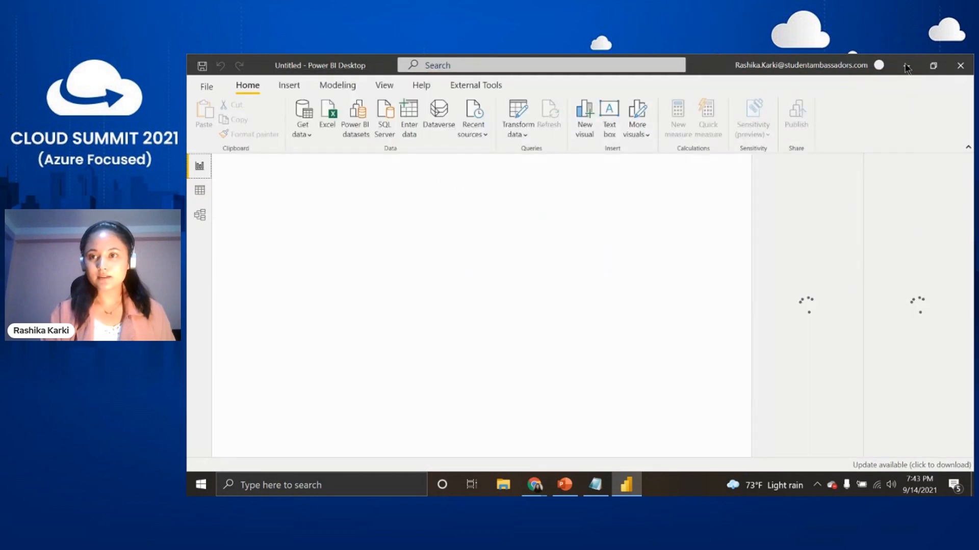
pyautogui.click(906, 66)
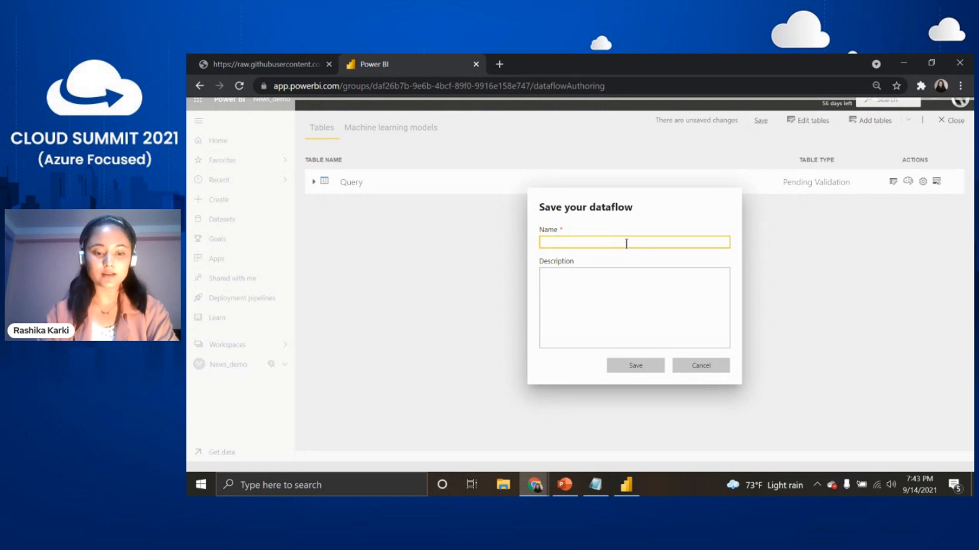
# Save the dataflow as news_data and refresh it immediately before switching to Power BI Desktop
pyautogui.write('news_data')
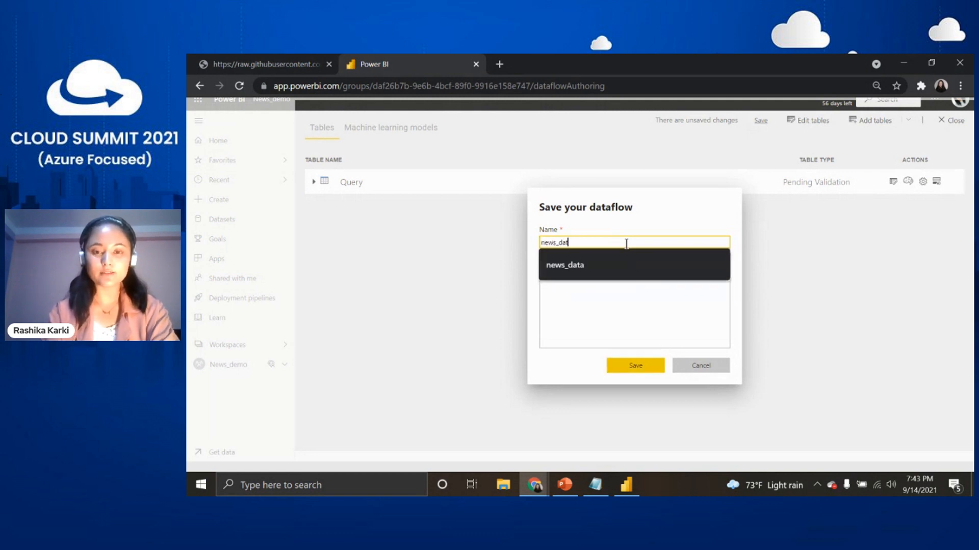
pyautogui.click(637, 368)
pyautogui.click(637, 367)
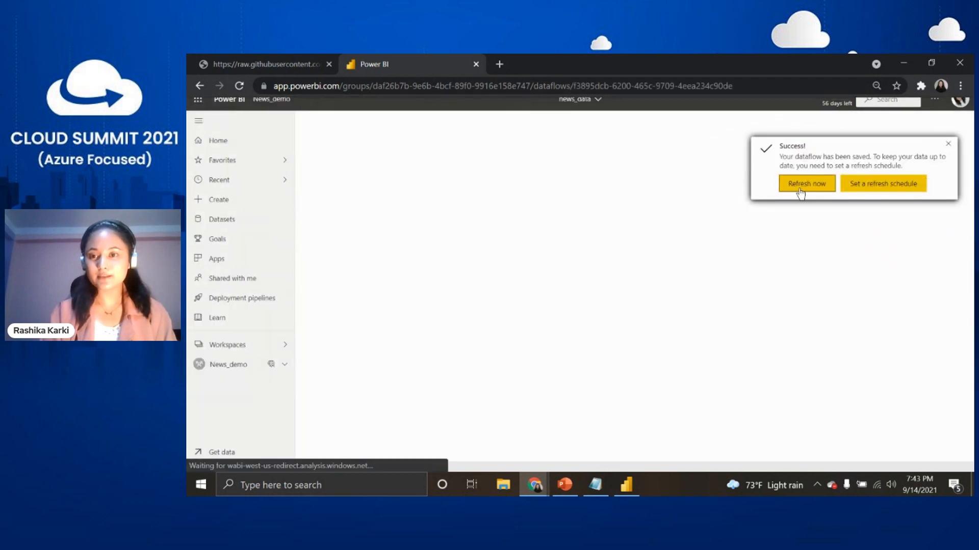
pyautogui.click(800, 191)
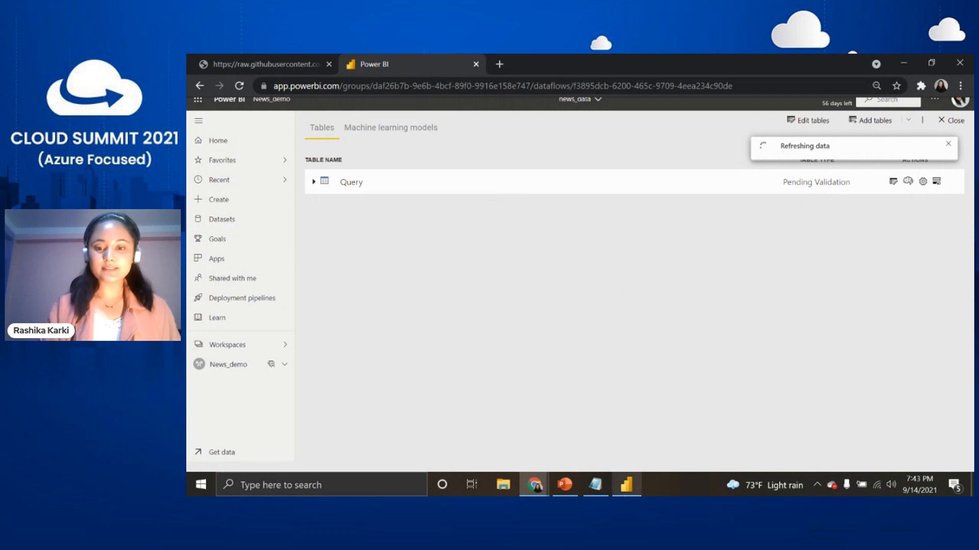
pyautogui.click(626, 488)
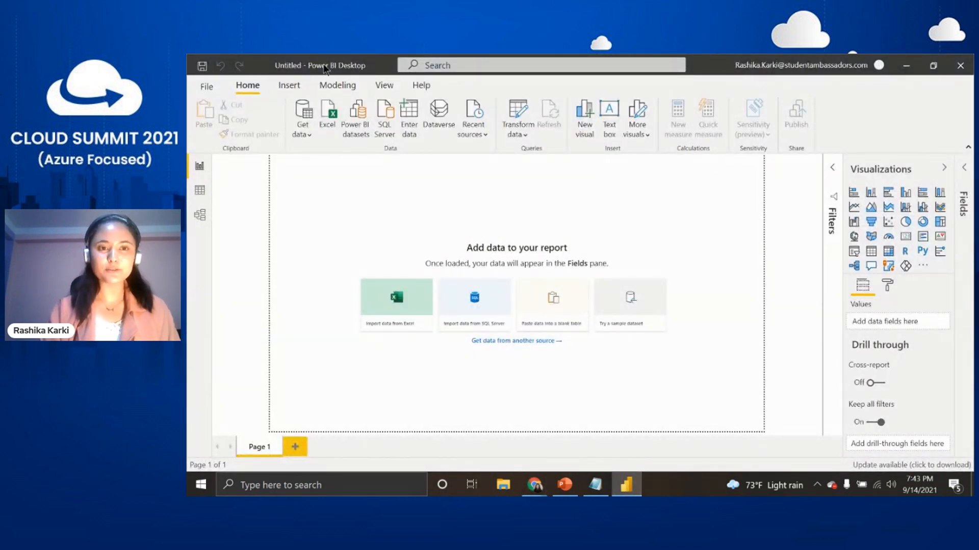
pyautogui.click(297, 125)
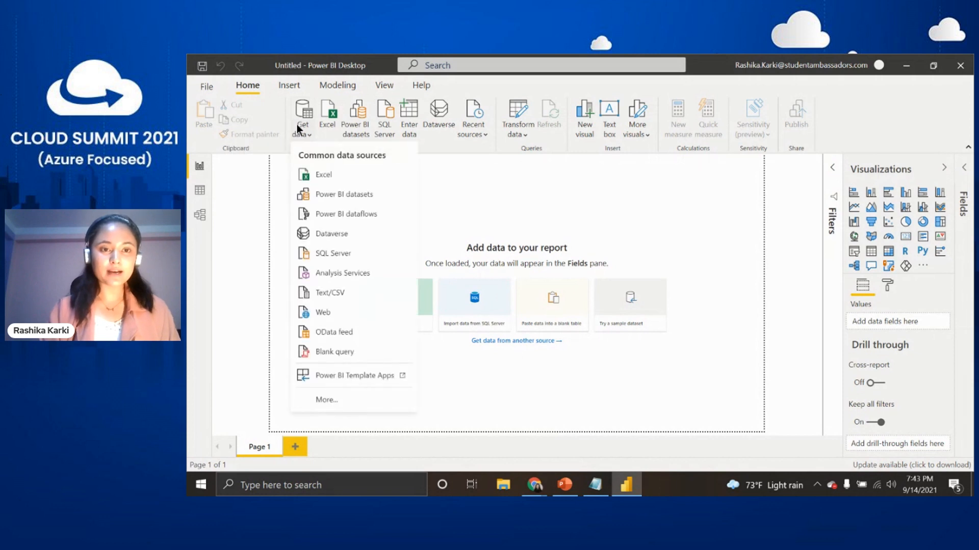
pyautogui.click(356, 193)
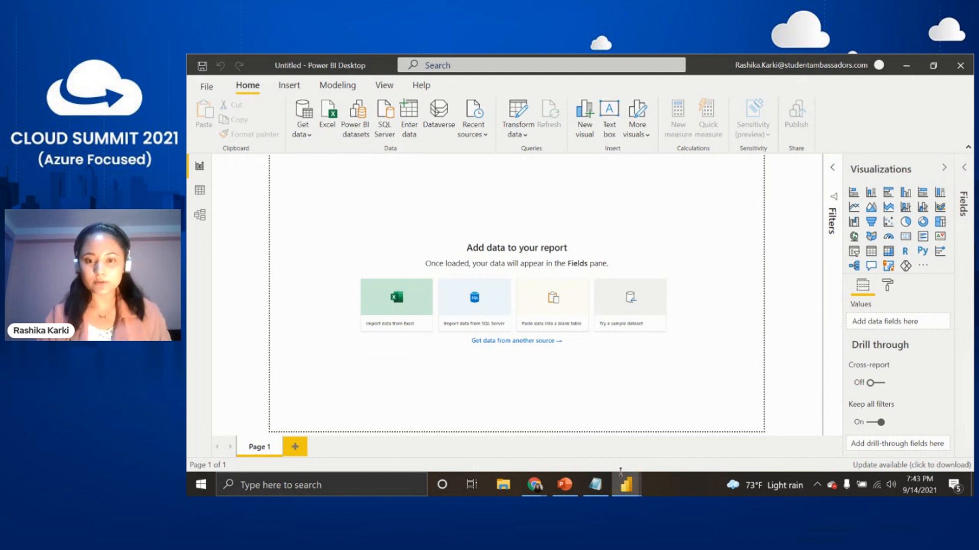
pyautogui.moveTo(624, 481)
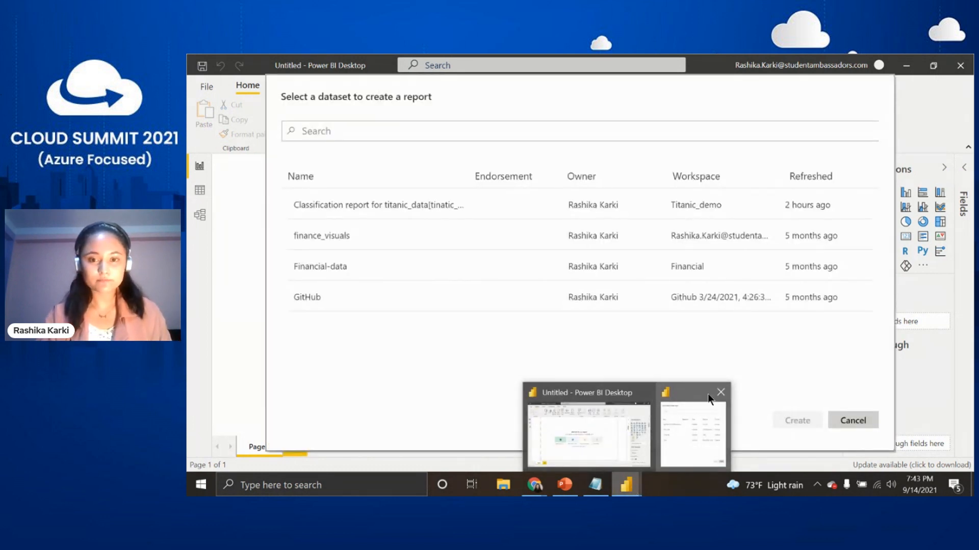
pyautogui.click(720, 392)
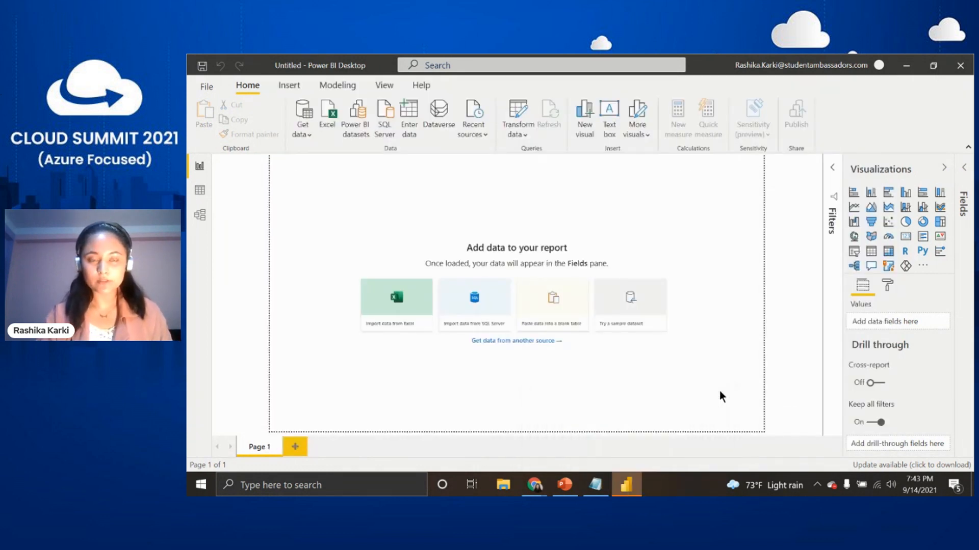
# Connect the empty report to Power BI dataflows as its data source
pyautogui.click(301, 134)
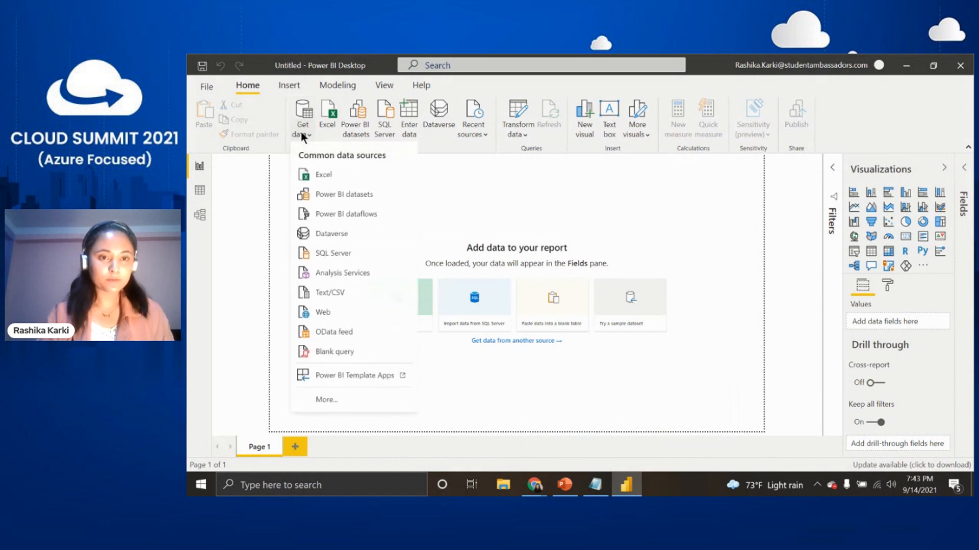
pyautogui.click(357, 214)
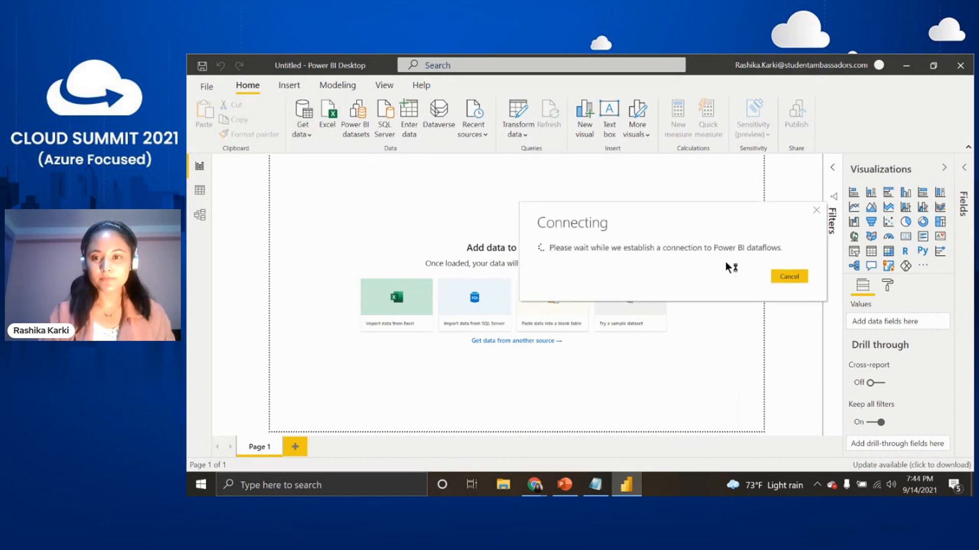
pyautogui.moveTo(613, 211); pyautogui.dragTo(539, 206)
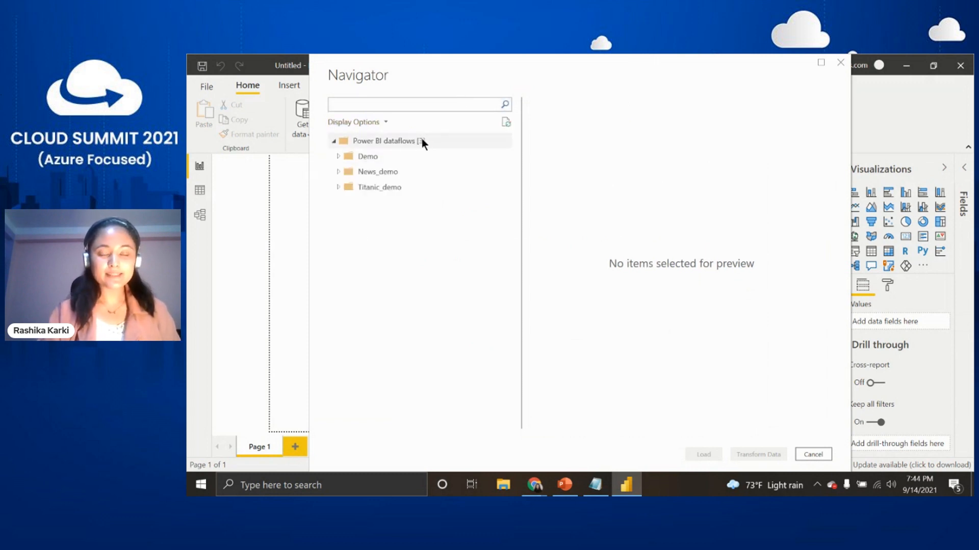
# Select the Query table of the news_data dataflow in the News_demo workspace and load it into the report
pyautogui.click(338, 172)
pyautogui.click(338, 172)
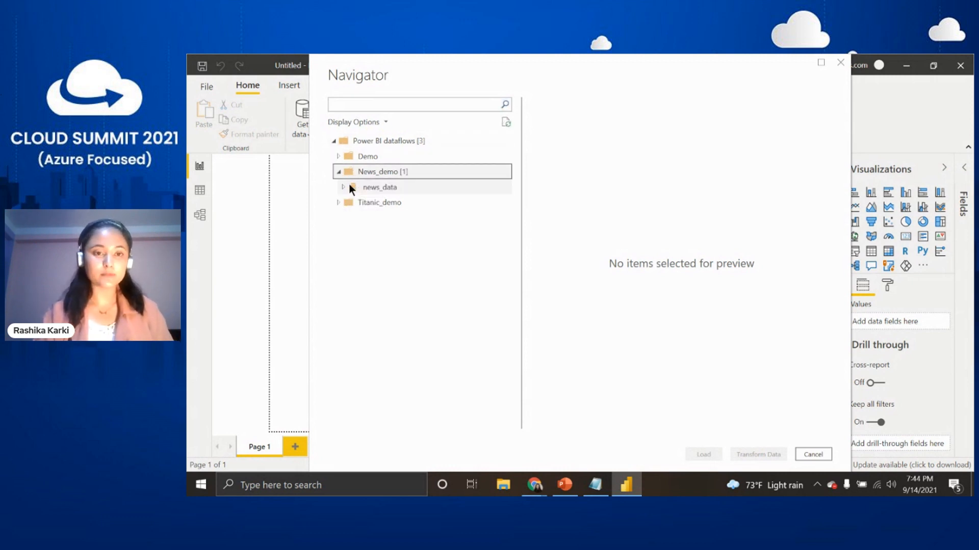
pyautogui.click(342, 185)
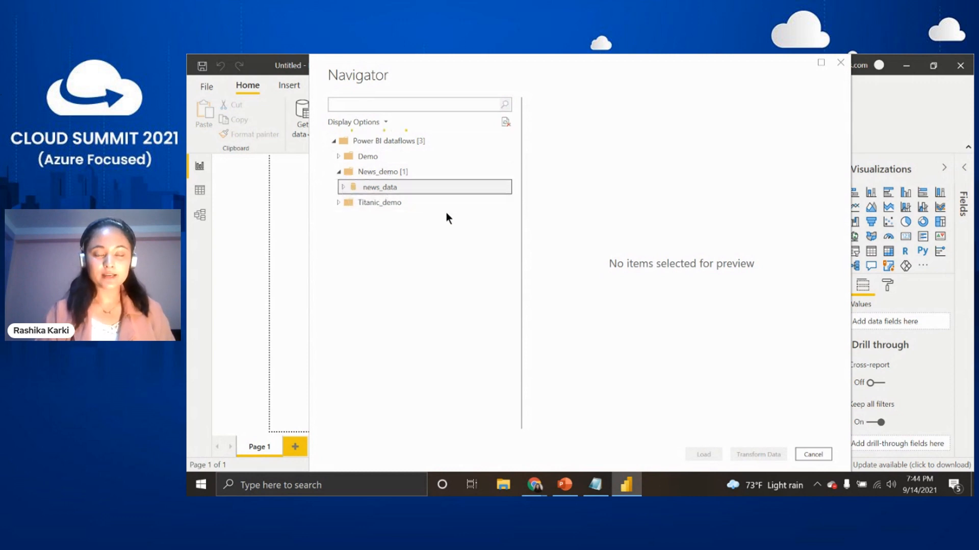
pyautogui.click(357, 203)
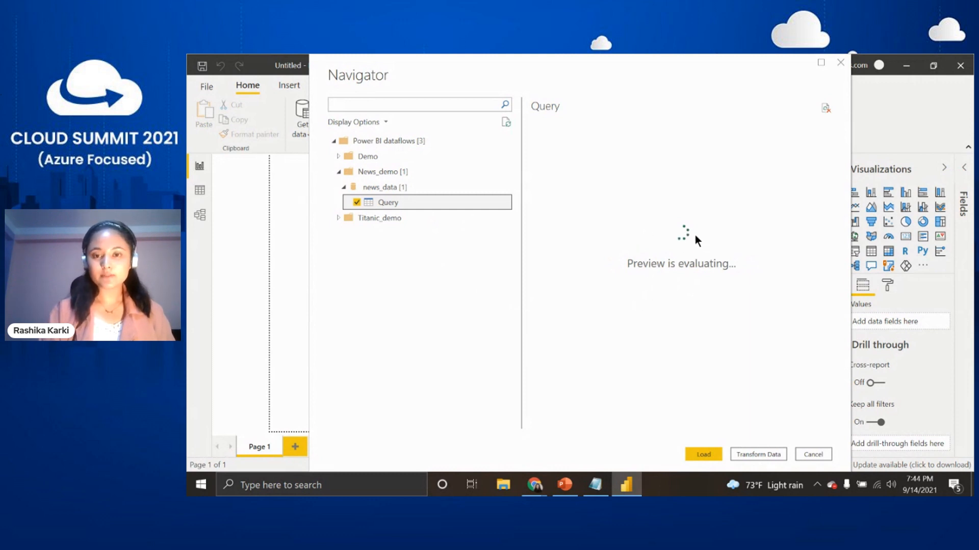
pyautogui.hscroll(5, 683, 285)
pyautogui.hscroll(2, 711, 284)
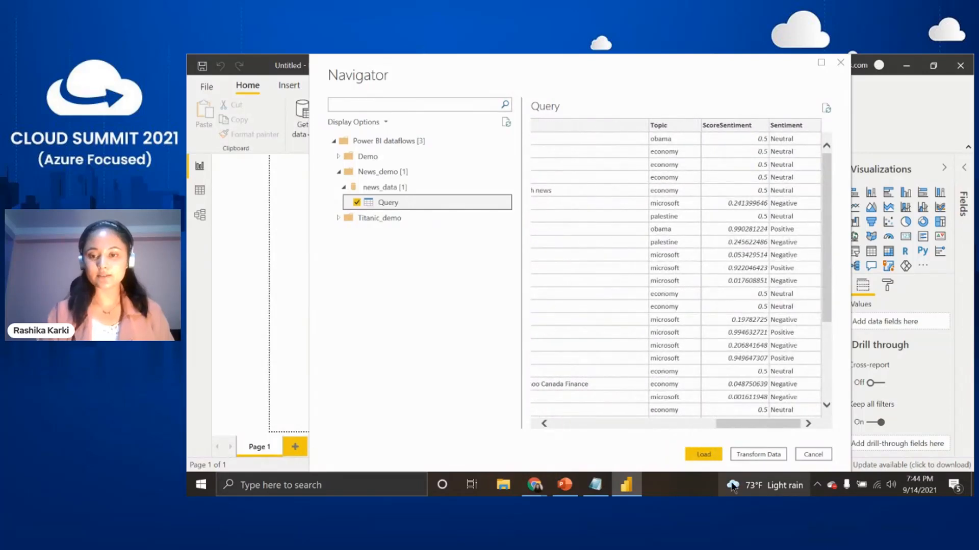
pyautogui.click(706, 454)
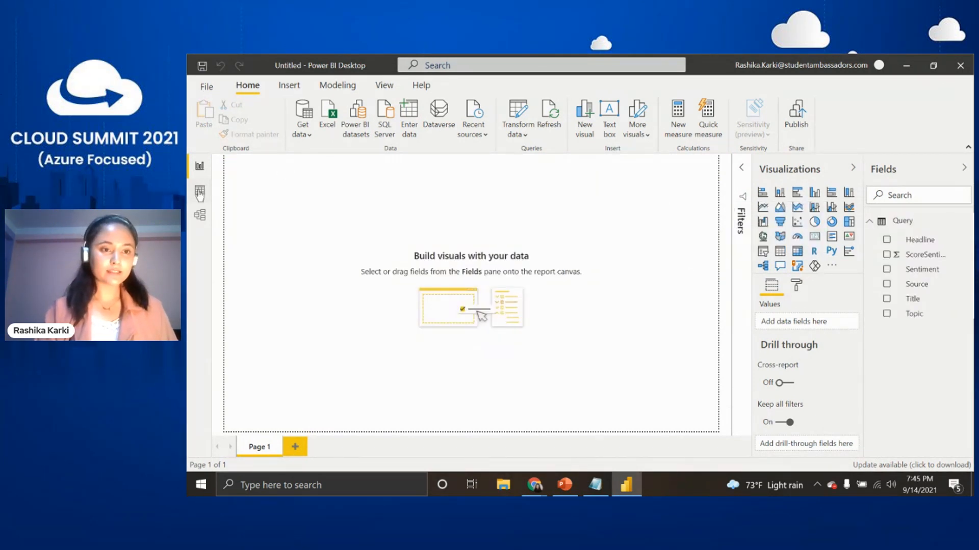
# Examine the loaded Query table's rows and its ScoreSentiment and Sentiment columns in data view, and return to the report page
pyautogui.click(199, 189)
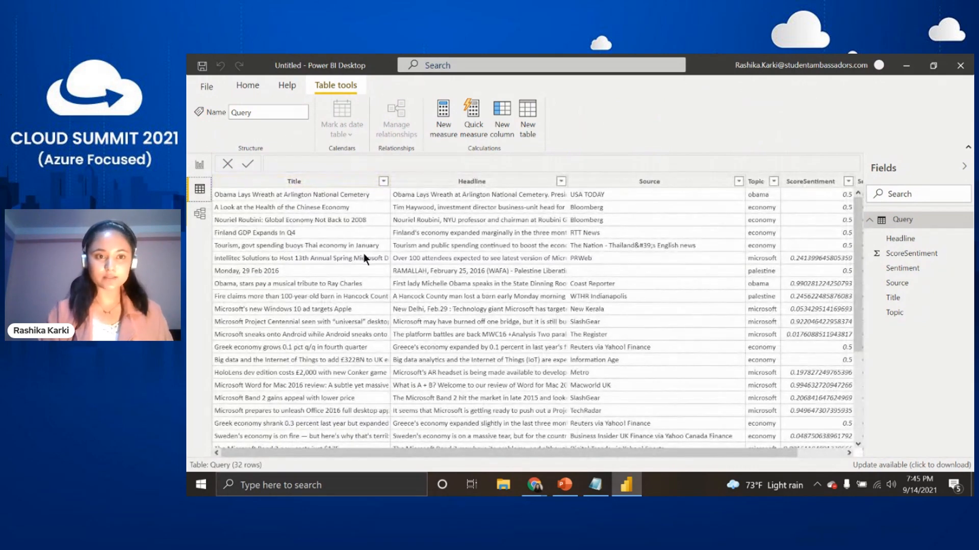
pyautogui.hscroll(-2, 583, 286)
pyautogui.scroll(-5, 582, 286)
pyautogui.scroll(5, 582, 286)
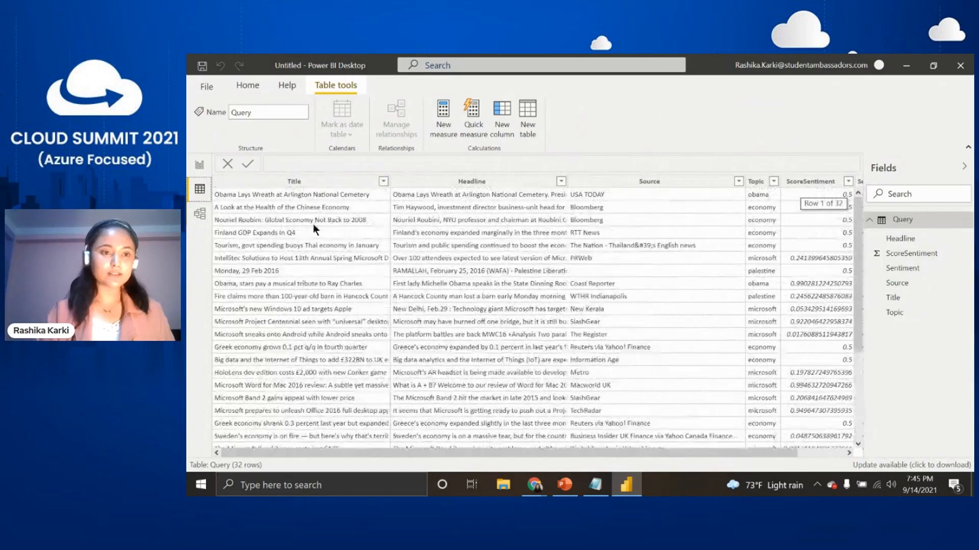
pyautogui.click(200, 165)
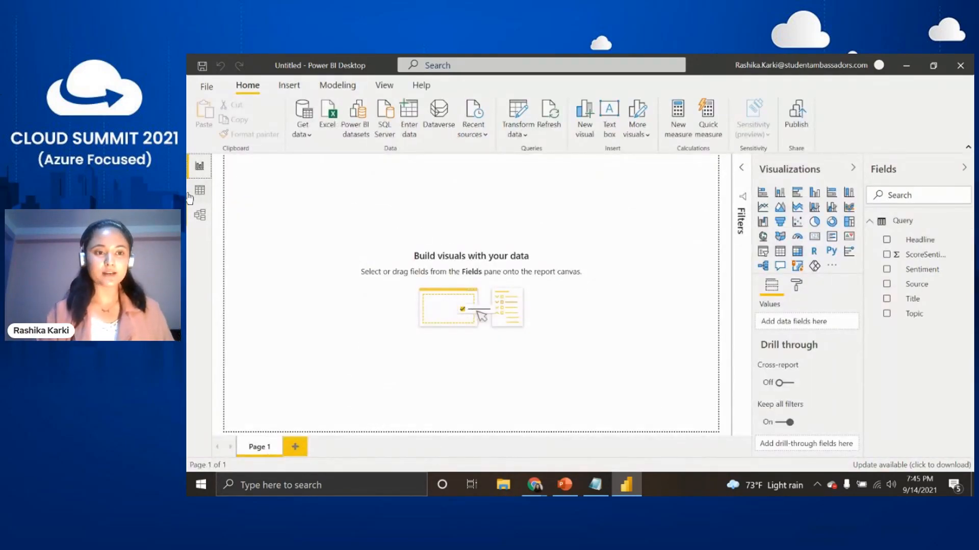
pyautogui.click(199, 190)
pyautogui.hscroll(2, 732, 265)
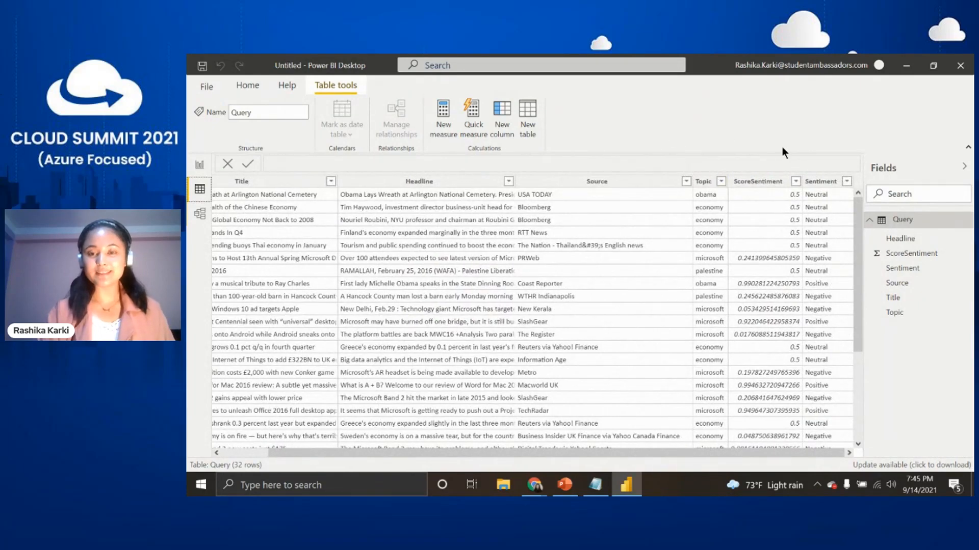
pyautogui.click(199, 165)
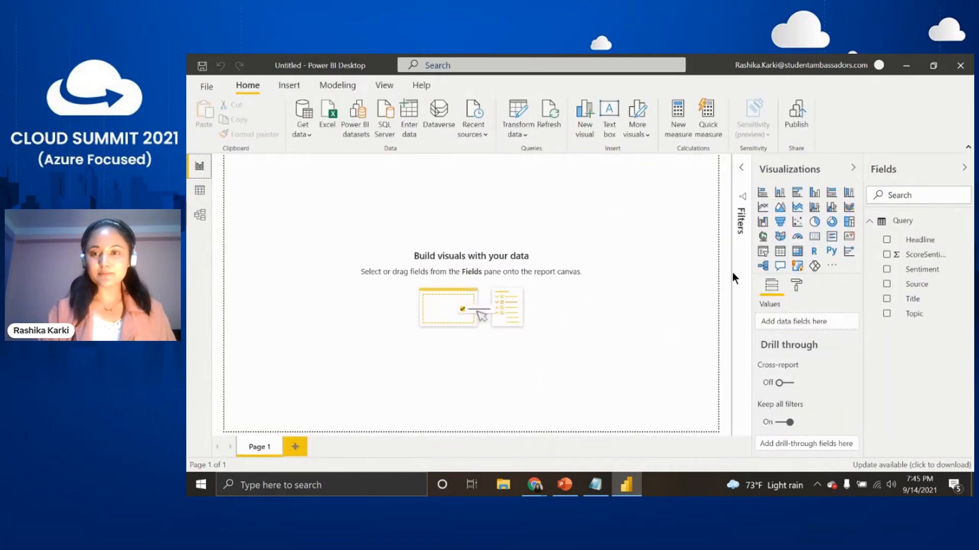
# Insert a stacked bar chart enlarged over most of the report page, with Topic as its axis
pyautogui.click(762, 194)
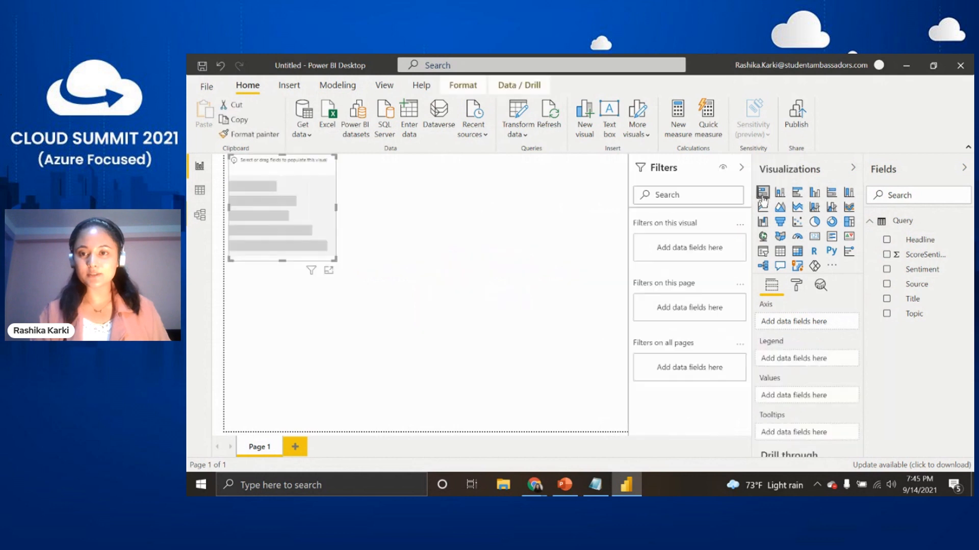
pyautogui.moveTo(302, 243); pyautogui.dragTo(624, 385)
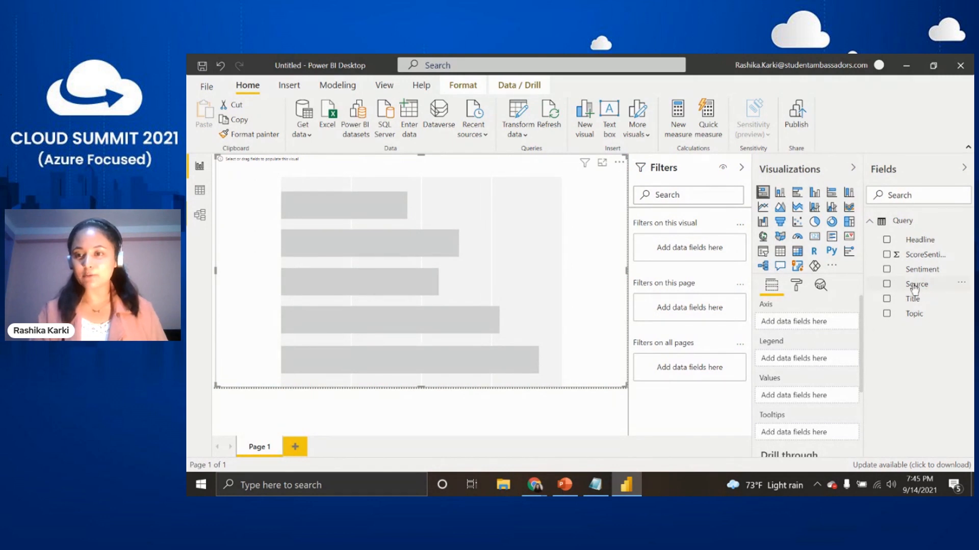
pyautogui.click(888, 314)
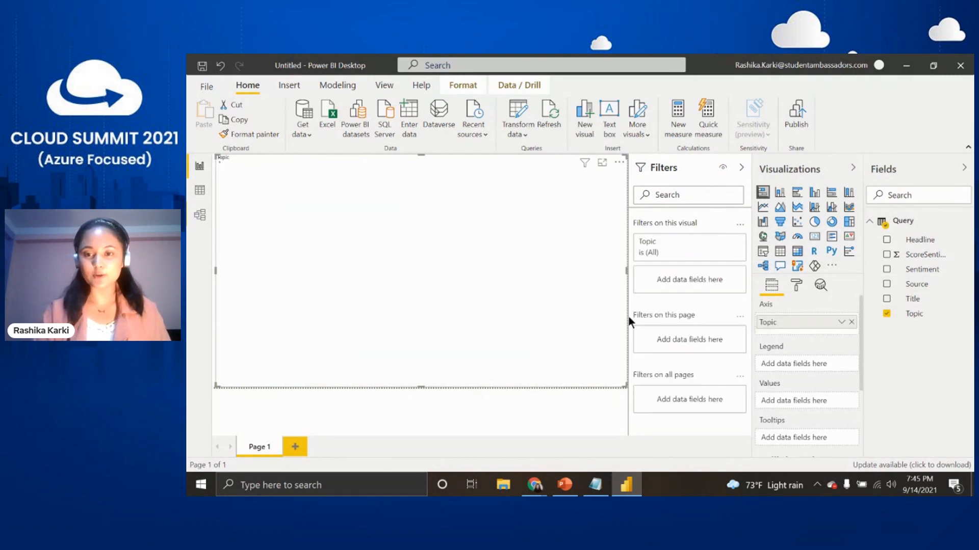
# Set Sentiment as the bar chart's legend instead of Source, and use the count of Sentiment as its values
pyautogui.click(887, 285)
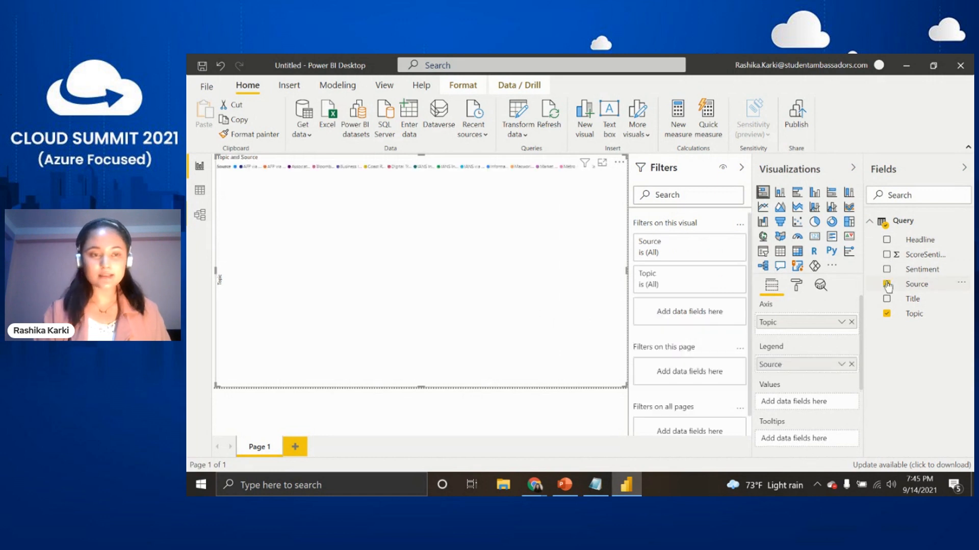
pyautogui.click(887, 284)
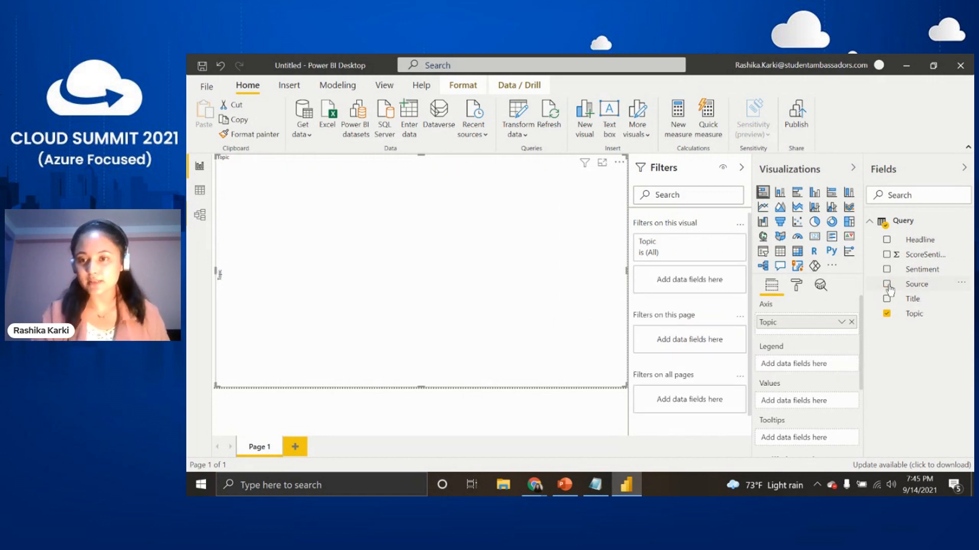
pyautogui.click(887, 270)
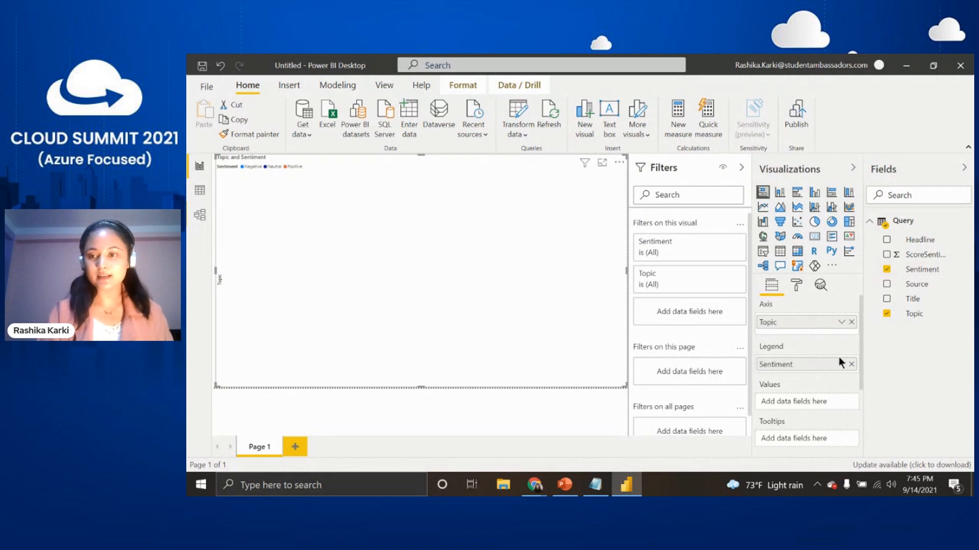
pyautogui.moveTo(918, 275); pyautogui.dragTo(810, 406)
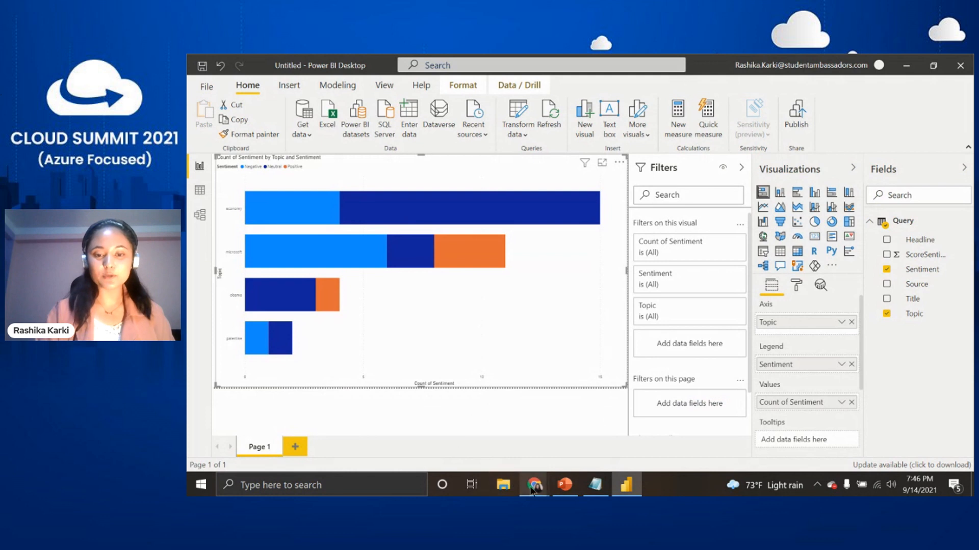
# Switch to the Power BI service in Chrome and open the news_data dataflow's Query table for editing in Power Query
pyautogui.moveTo(534, 485)
pyautogui.click(420, 432)
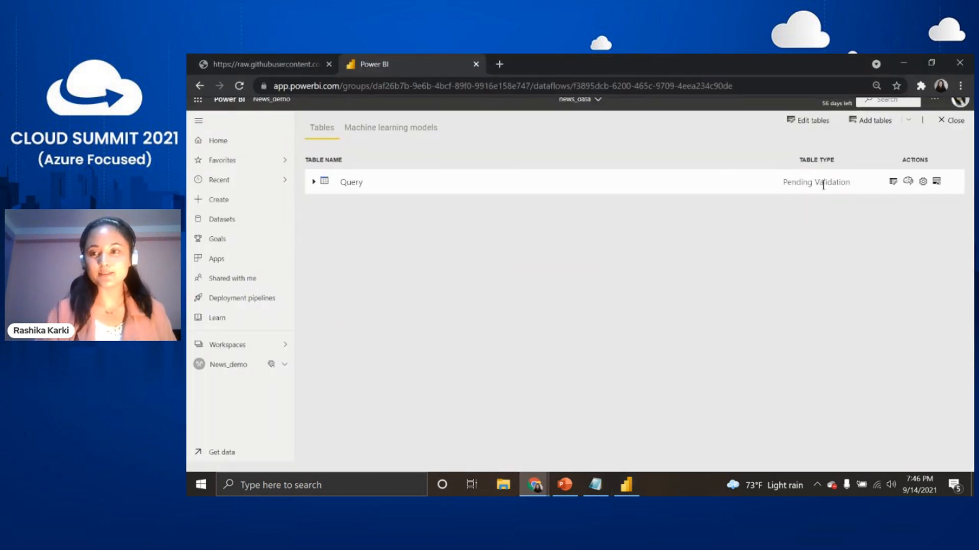
pyautogui.click(891, 183)
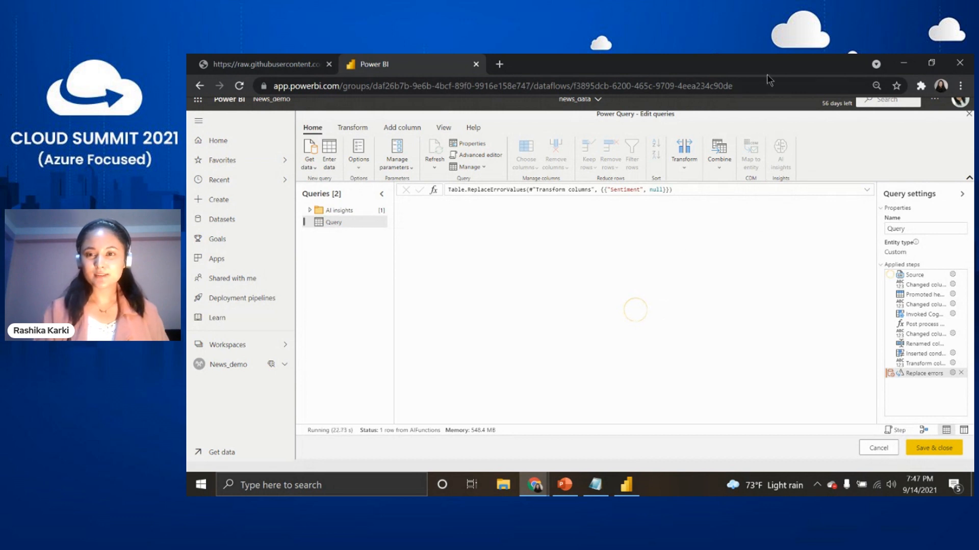
pyautogui.click(329, 212)
pyautogui.click(335, 223)
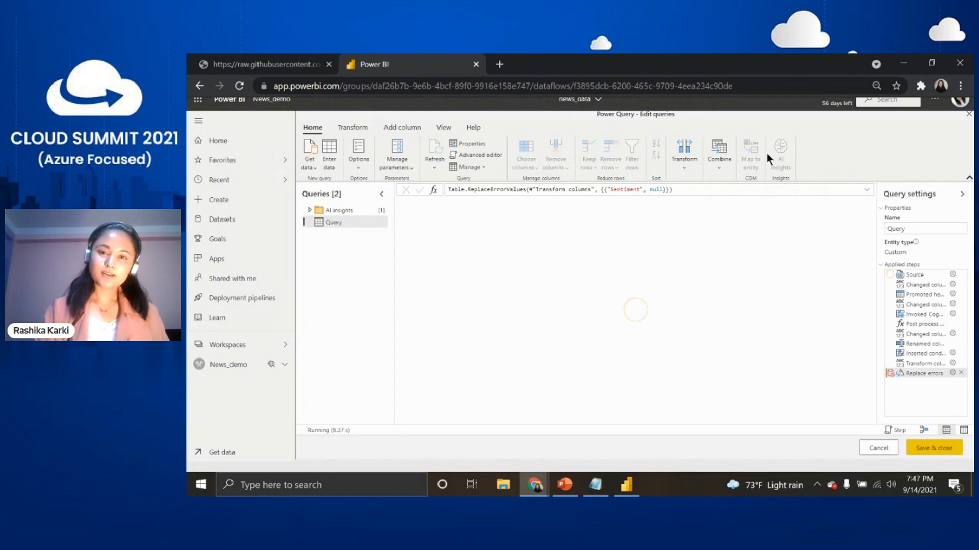
# Open app.powerbi.com in a new browser tab while the Query table keeps loading in Power Query
pyautogui.click(500, 65)
pyautogui.write('power')
pyautogui.click(359, 226)
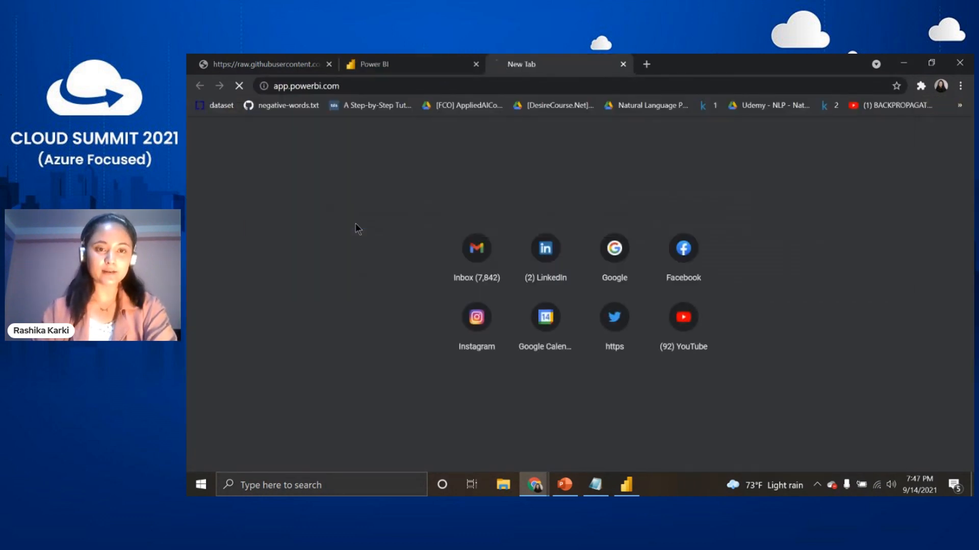
pyautogui.click(401, 56)
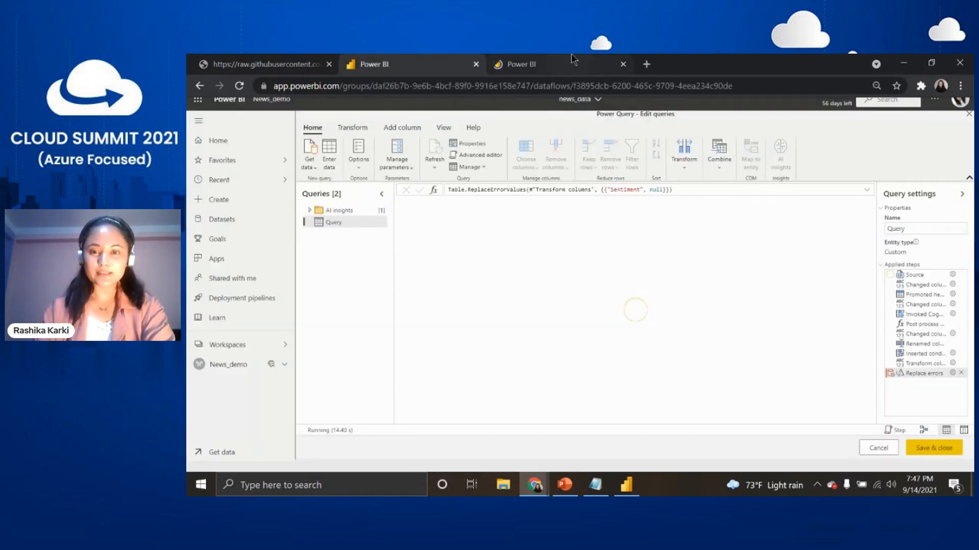
pyautogui.click(571, 55)
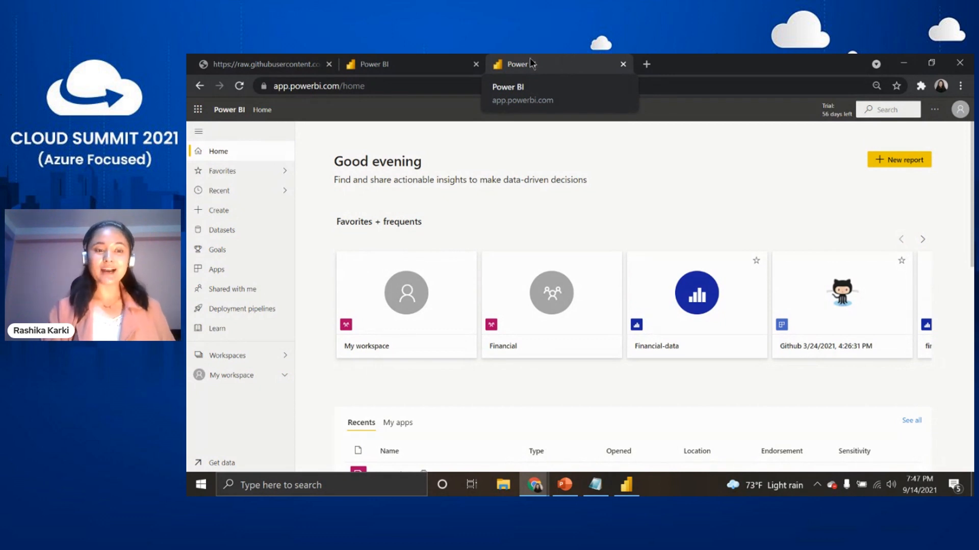
# Open the Financial-data report in the Financial workspace and examine the 2015 anomaly on its Revenue page
pyautogui.click(278, 355)
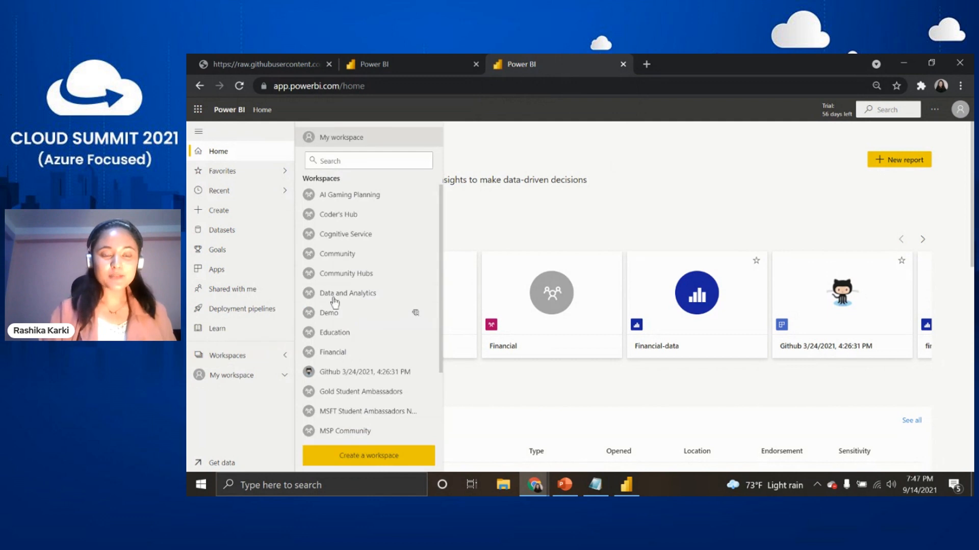
pyautogui.click(330, 351)
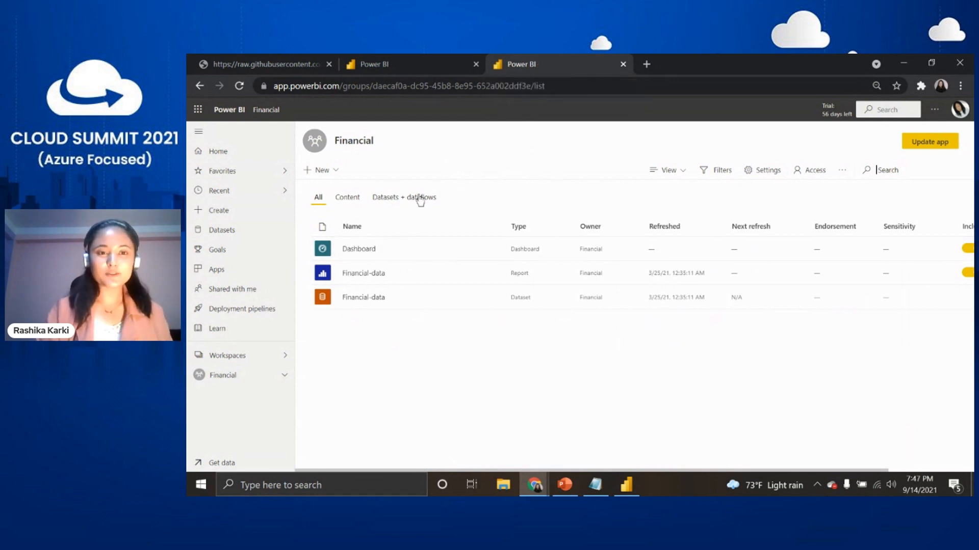
pyautogui.click(374, 274)
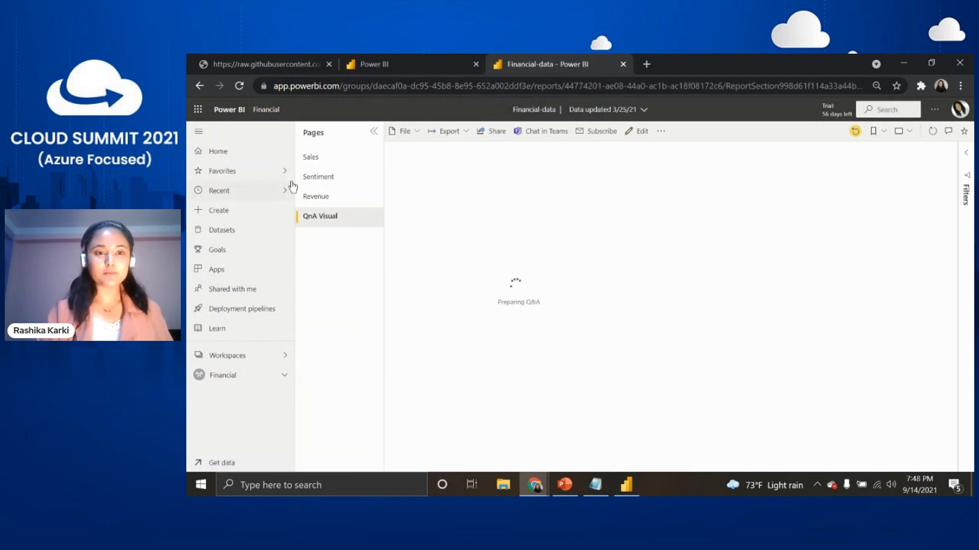
pyautogui.click(316, 198)
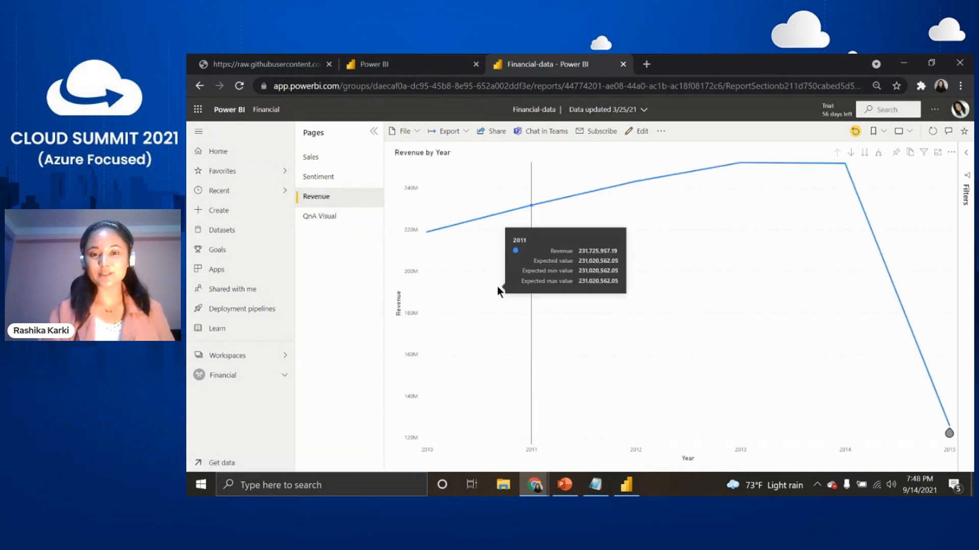
pyautogui.moveTo(952, 438)
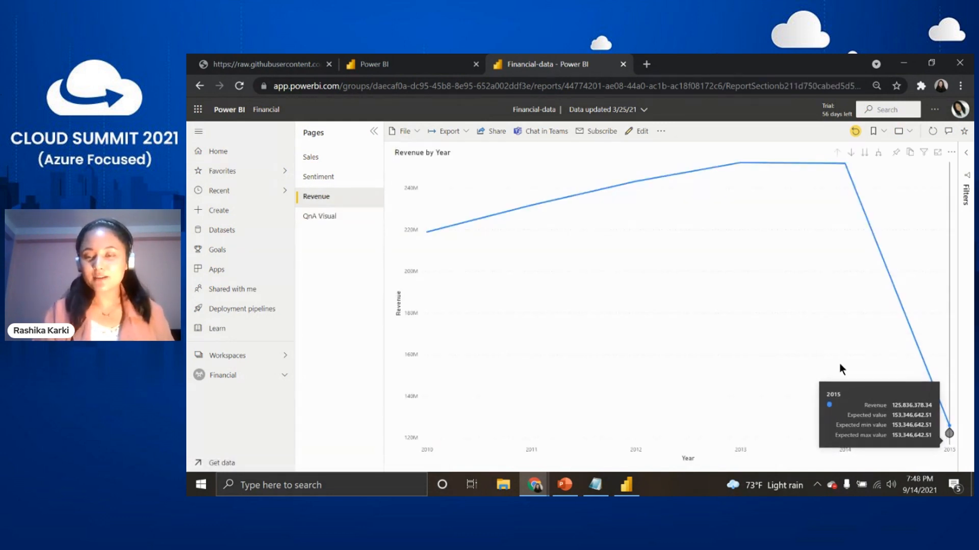
# Open the Revenue page for editing, examine the line chart's Find anomalies settings, and show the explanation for the 2015 anomaly
pyautogui.click(638, 131)
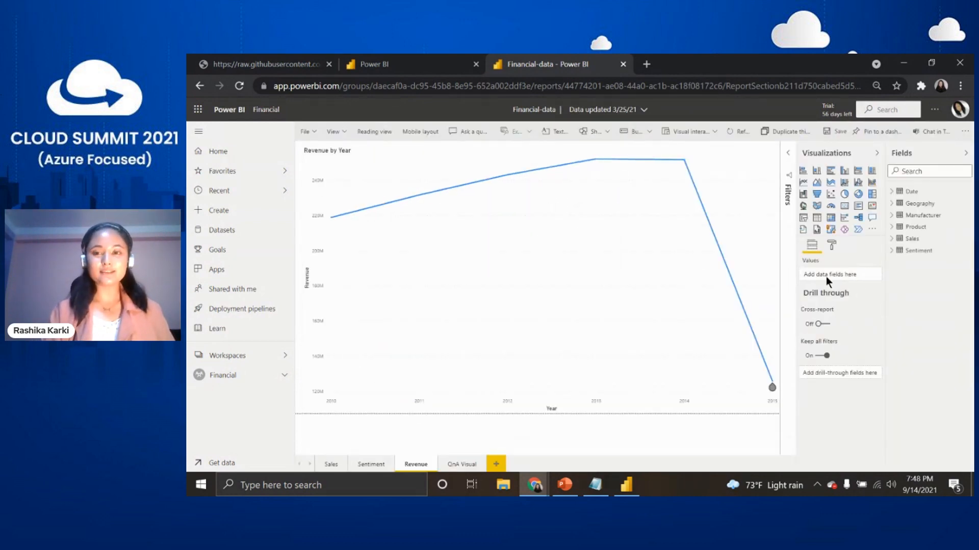
pyautogui.click(574, 297)
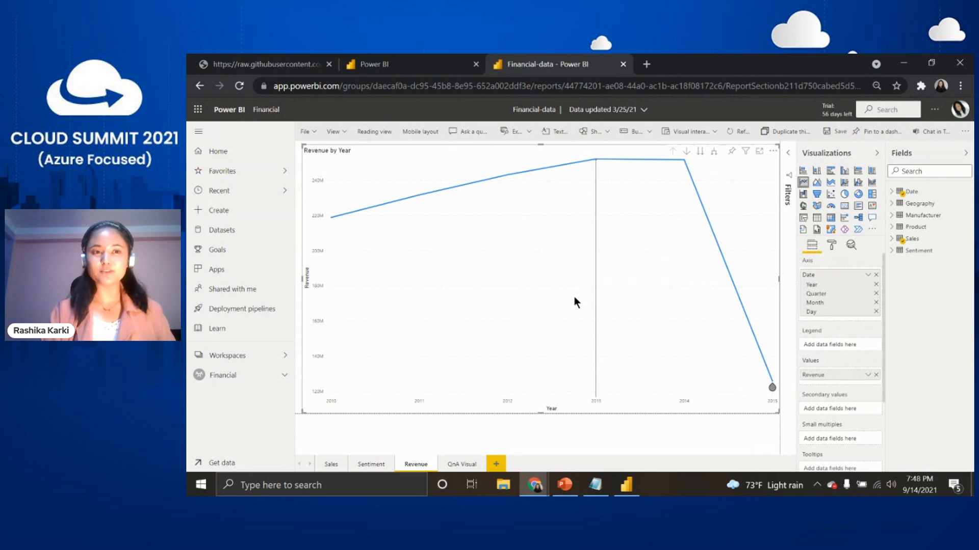
pyautogui.click(851, 247)
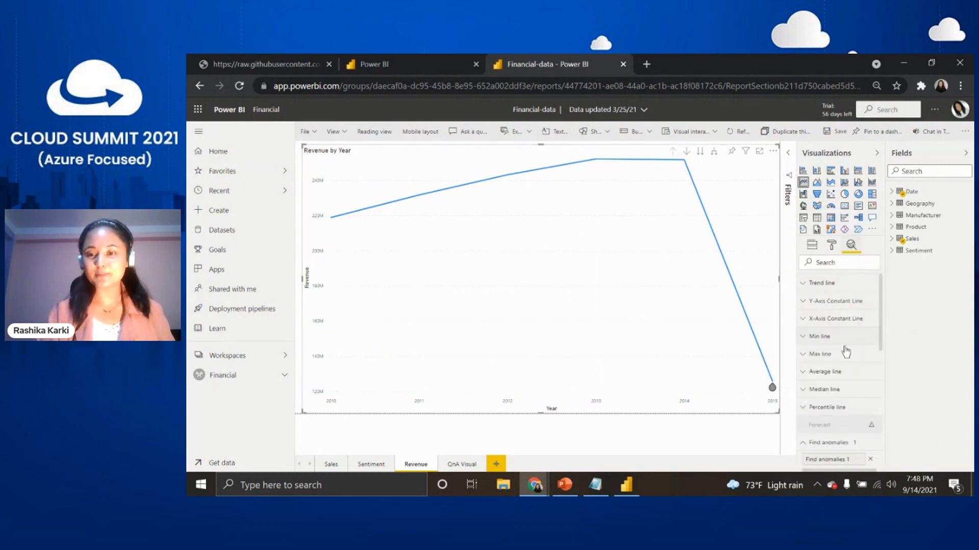
pyautogui.scroll(-1, 836, 380)
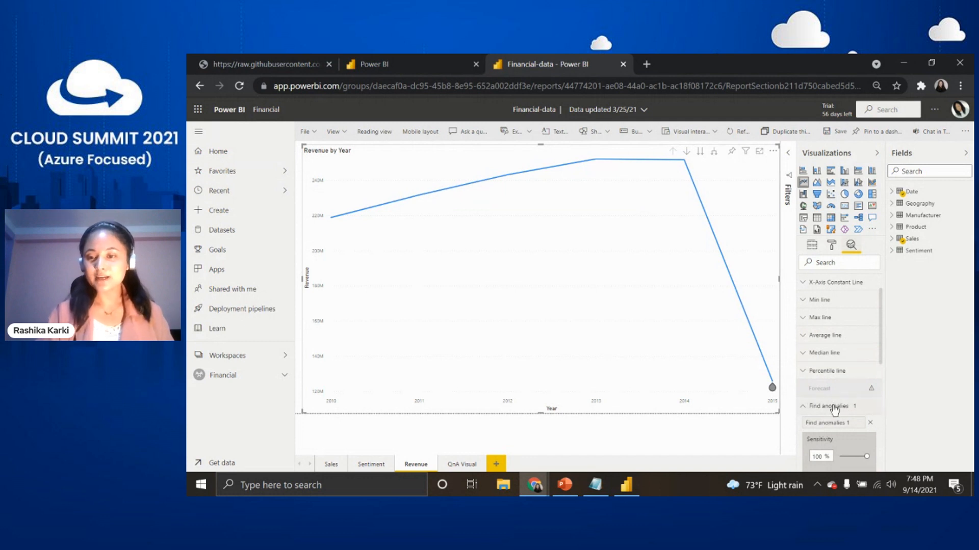
pyautogui.scroll(-3, 829, 406)
pyautogui.scroll(-2, 831, 408)
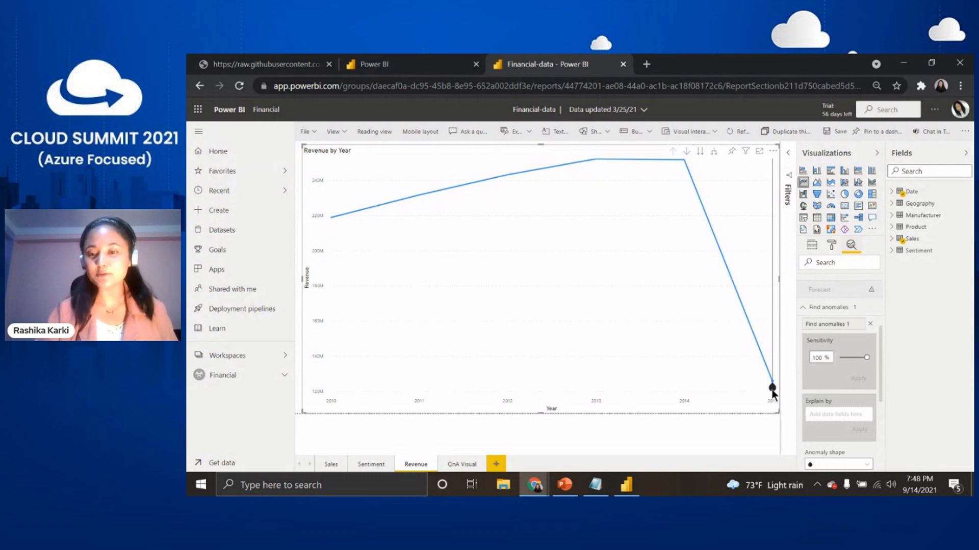
pyautogui.click(772, 389)
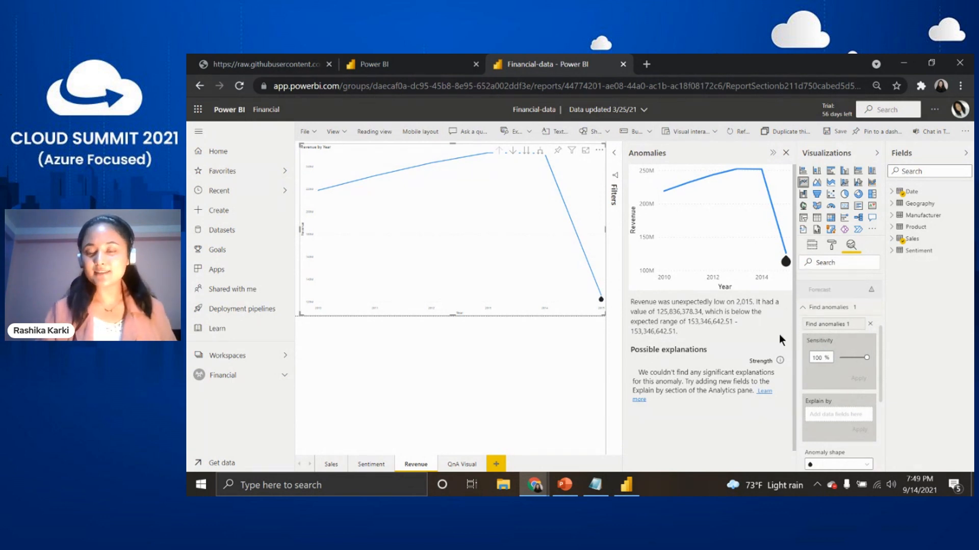
# Reopen the Financial-data report from its workspace and ask the QnA visual's suggested question "what is the average of score average per score by city"
pyautogui.click(240, 359)
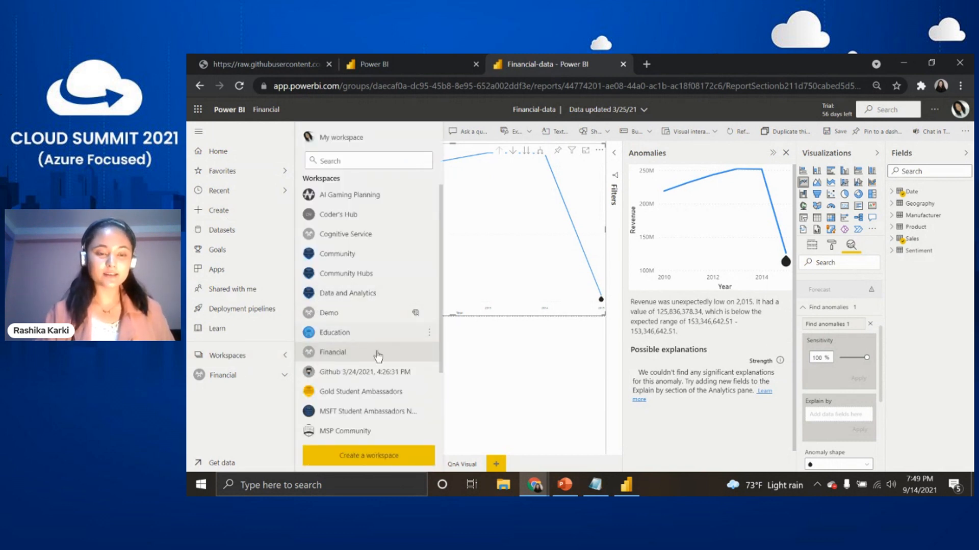
pyautogui.scroll(-1, 375, 355)
pyautogui.click(336, 305)
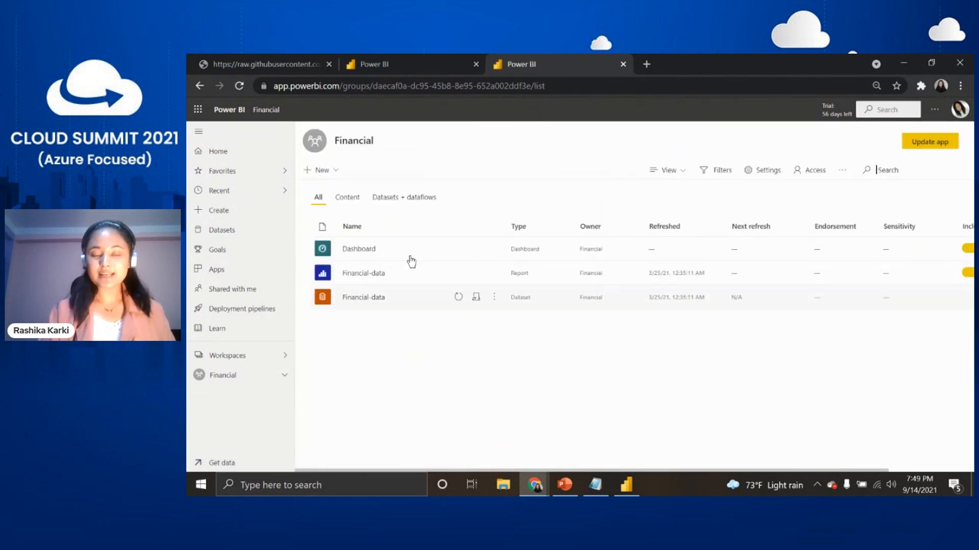
pyautogui.click(364, 273)
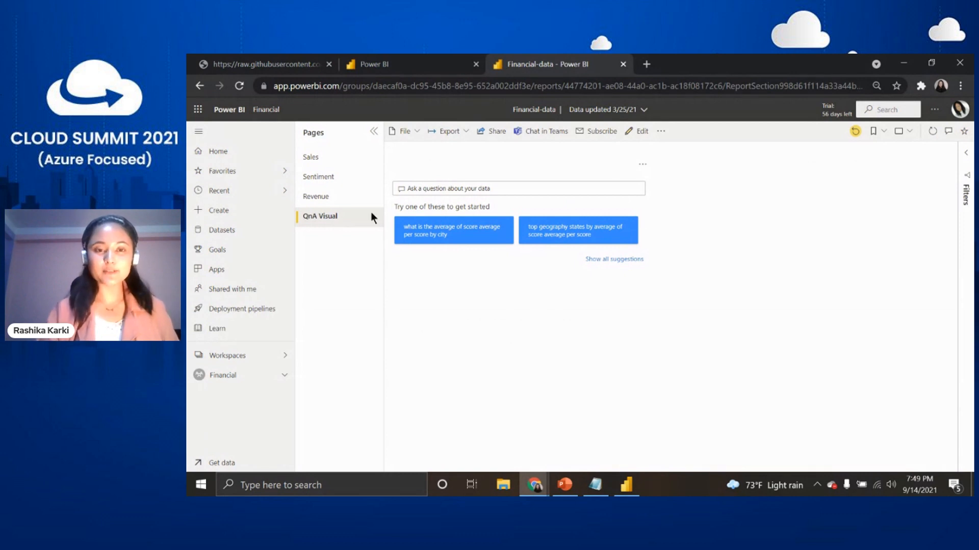
pyautogui.click(597, 259)
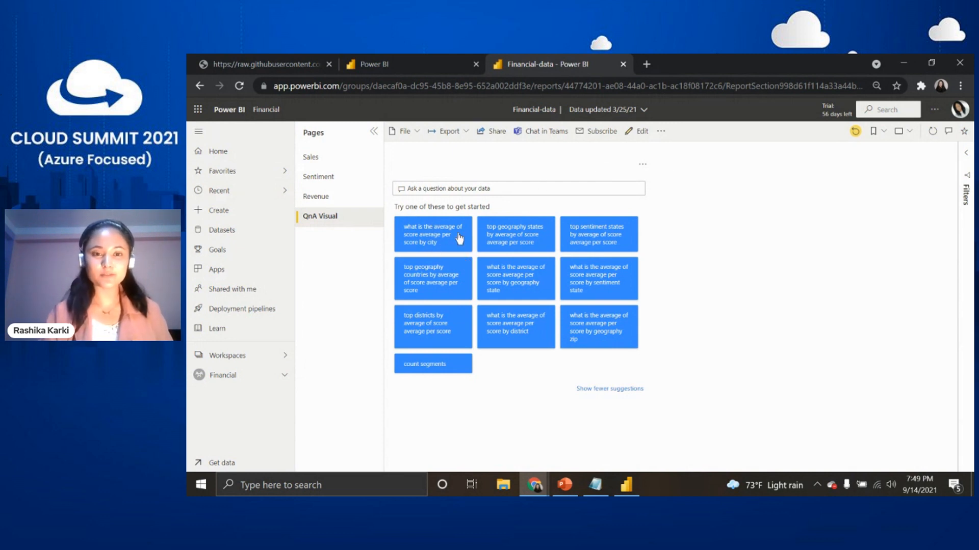
pyautogui.click(426, 248)
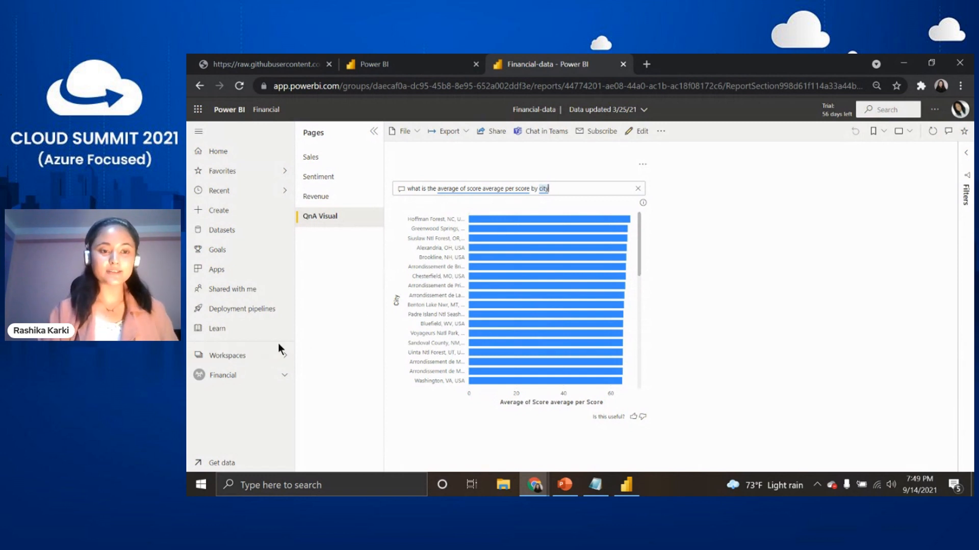
# Return to the news_data query in Power Query, review its Headline column, and open AI insights
pyautogui.click(436, 63)
pyautogui.hscroll(4, 748, 287)
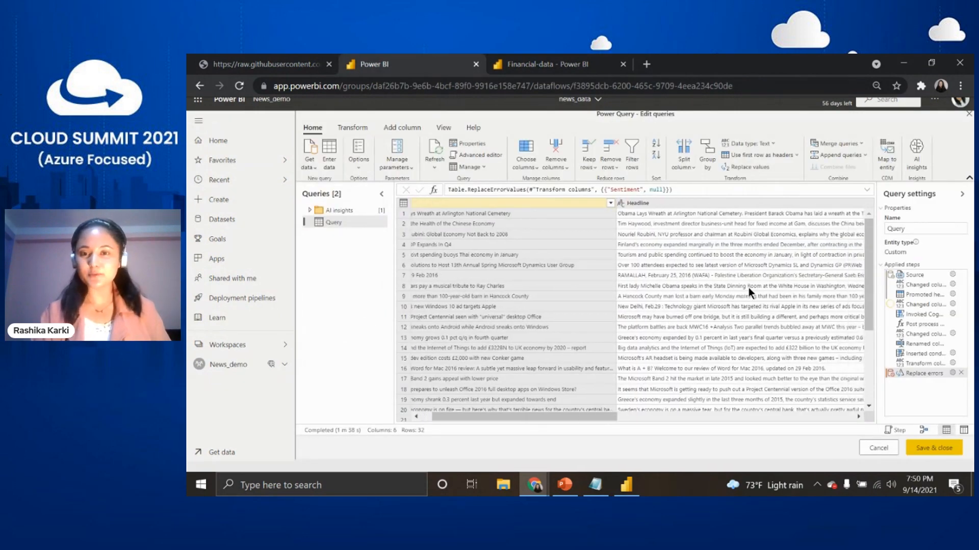
pyautogui.hscroll(1, 749, 288)
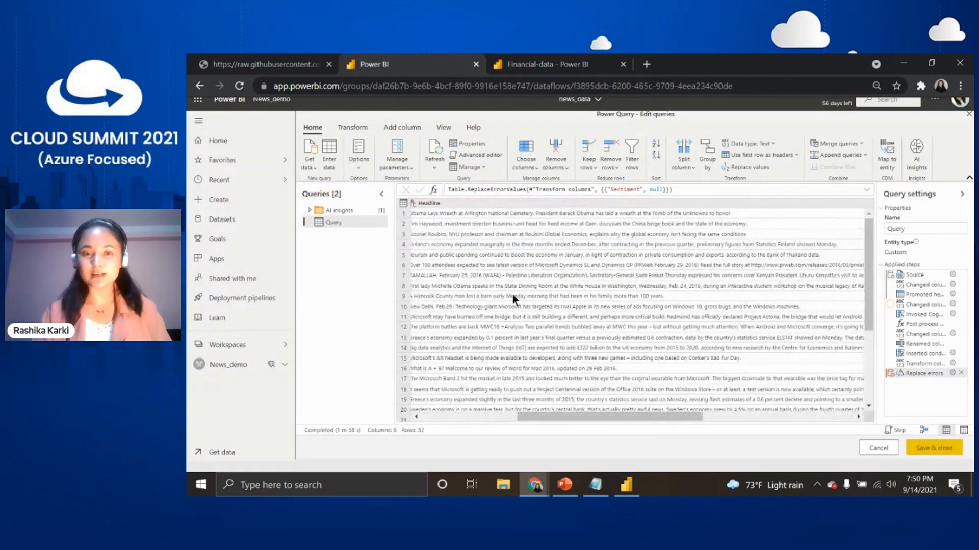
pyautogui.click(916, 149)
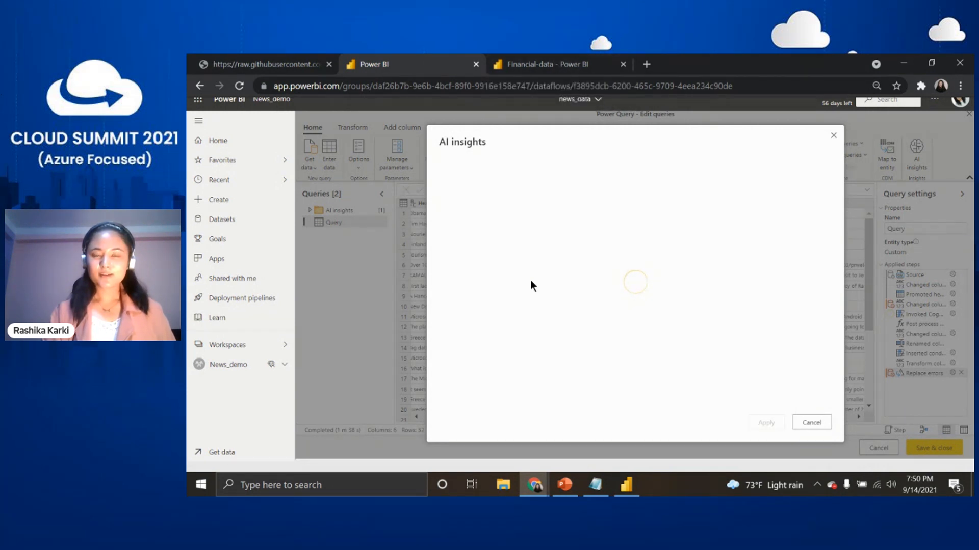
# Open the Titanic_demo workspace in the other browser tab and show the titanic_data dataflow's machine learning models
pyautogui.rightClick(549, 58)
pyautogui.click(525, 62)
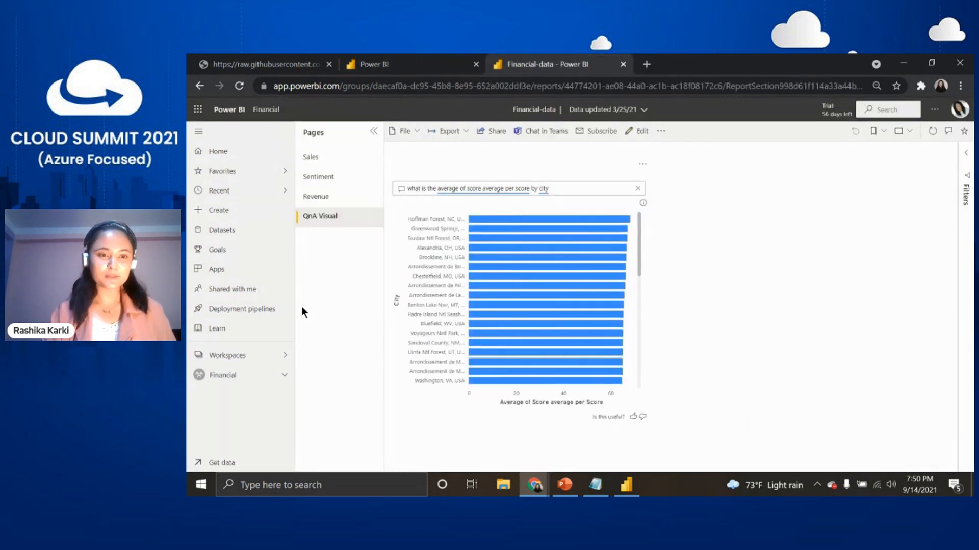
pyautogui.click(240, 356)
pyautogui.scroll(-3, 367, 401)
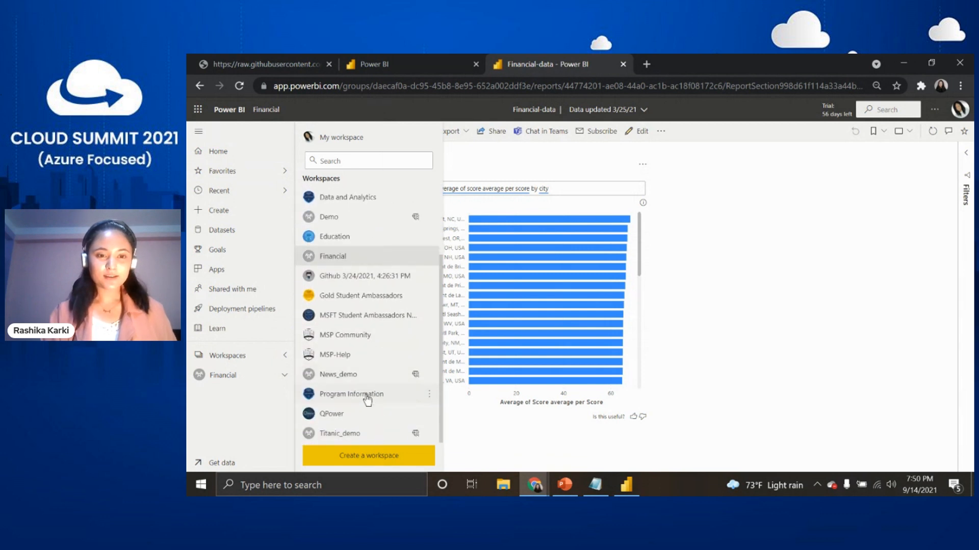
pyautogui.click(431, 434)
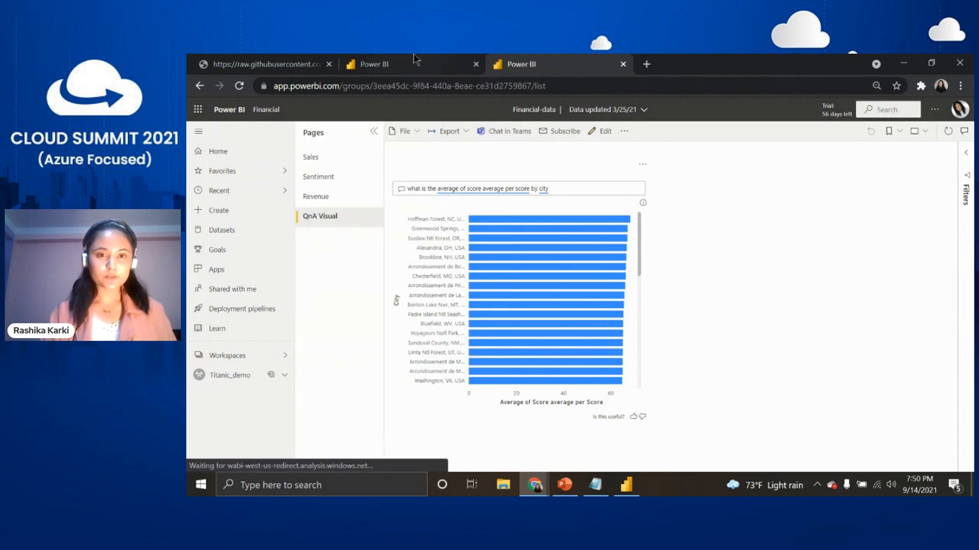
pyautogui.click(411, 56)
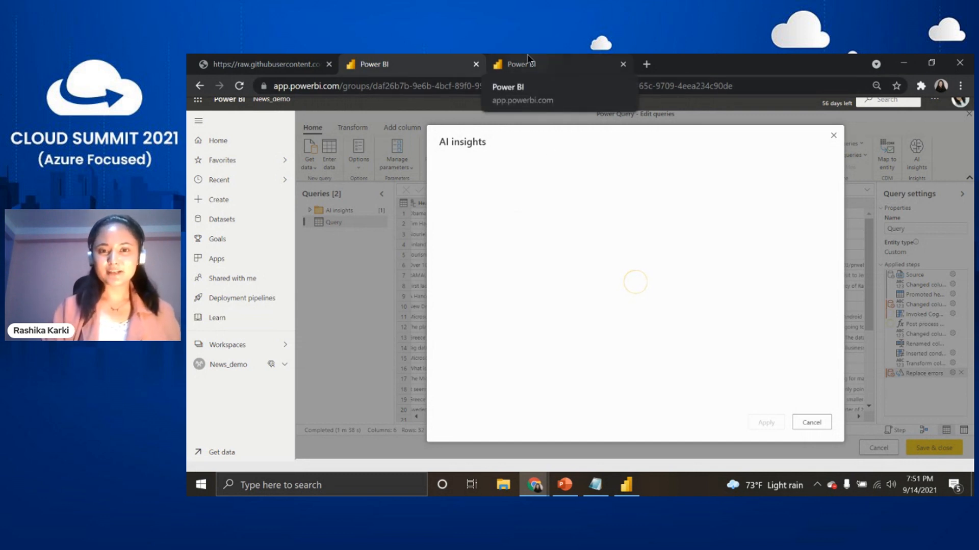
pyautogui.click(573, 65)
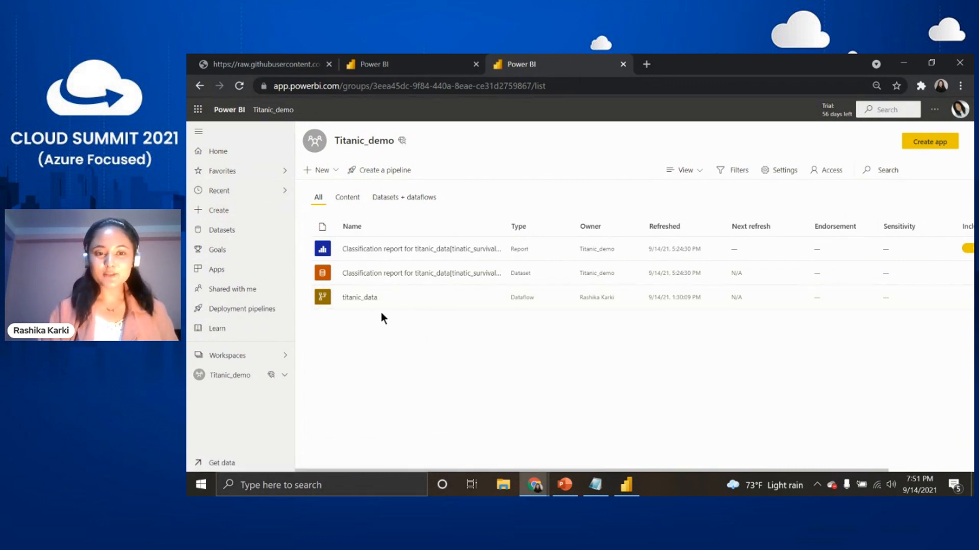
pyautogui.click(357, 299)
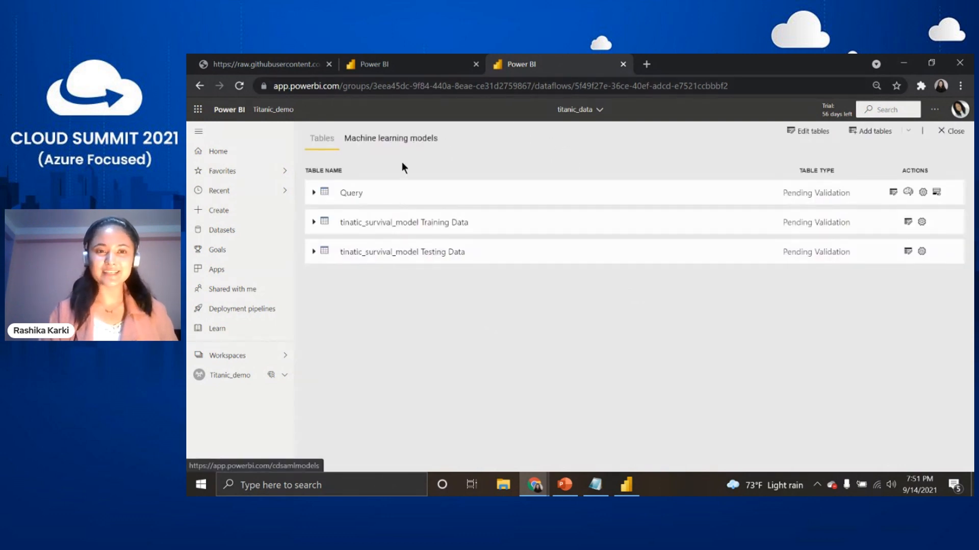
pyautogui.click(382, 140)
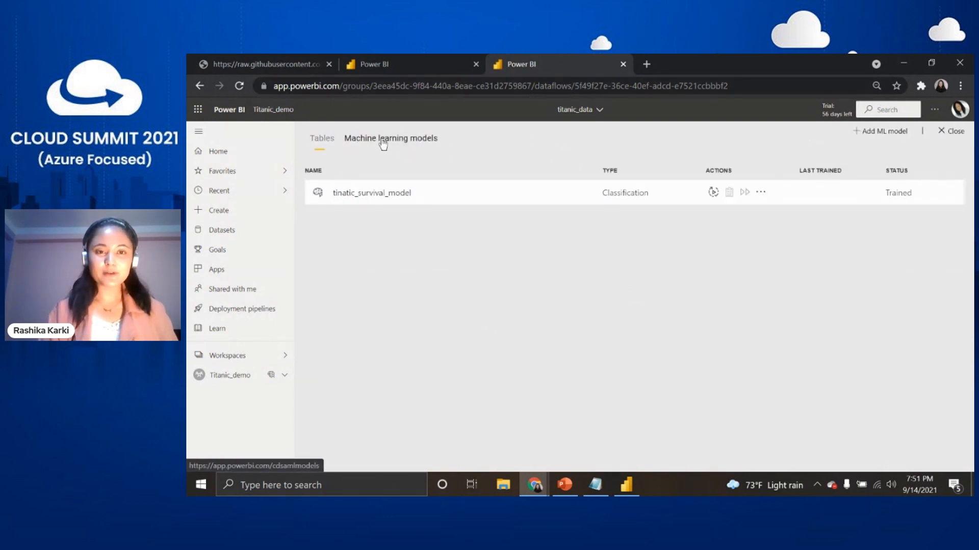
# Add a new ML model based on the Query table, with Survived as the outcome column to predict
pyautogui.click(880, 131)
pyautogui.click(393, 237)
pyautogui.click(356, 257)
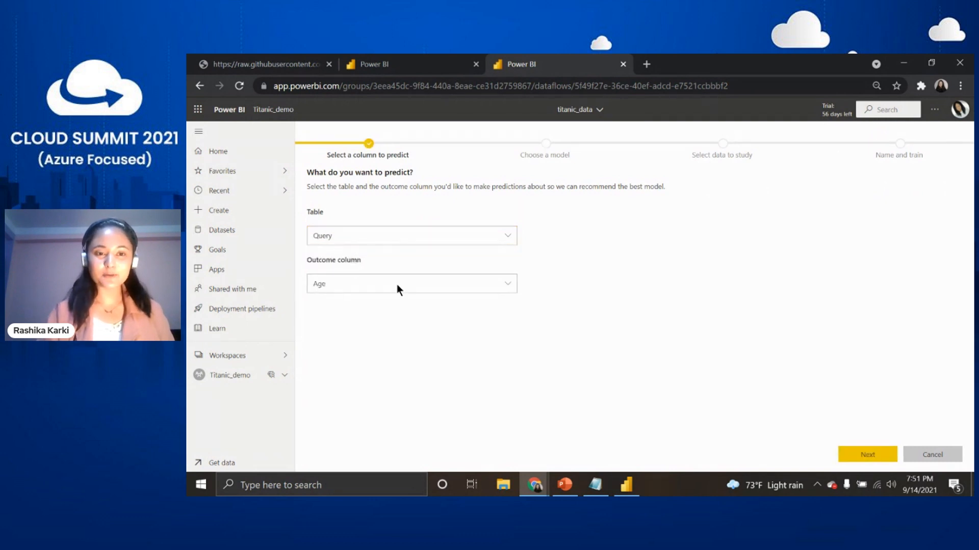
pyautogui.click(382, 290)
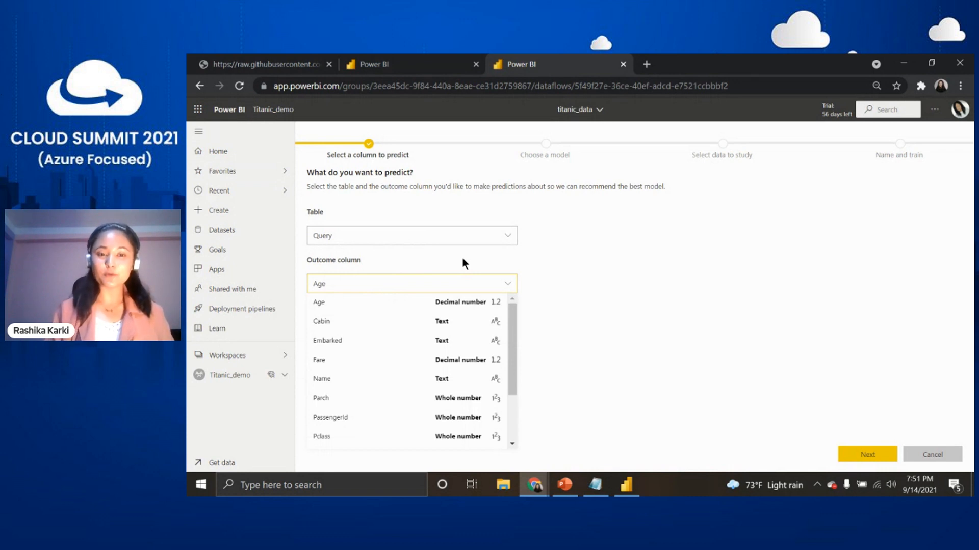
pyautogui.scroll(-3, 425, 358)
pyautogui.scroll(-1, 425, 359)
pyautogui.scroll(1, 424, 359)
pyautogui.scroll(-1, 424, 359)
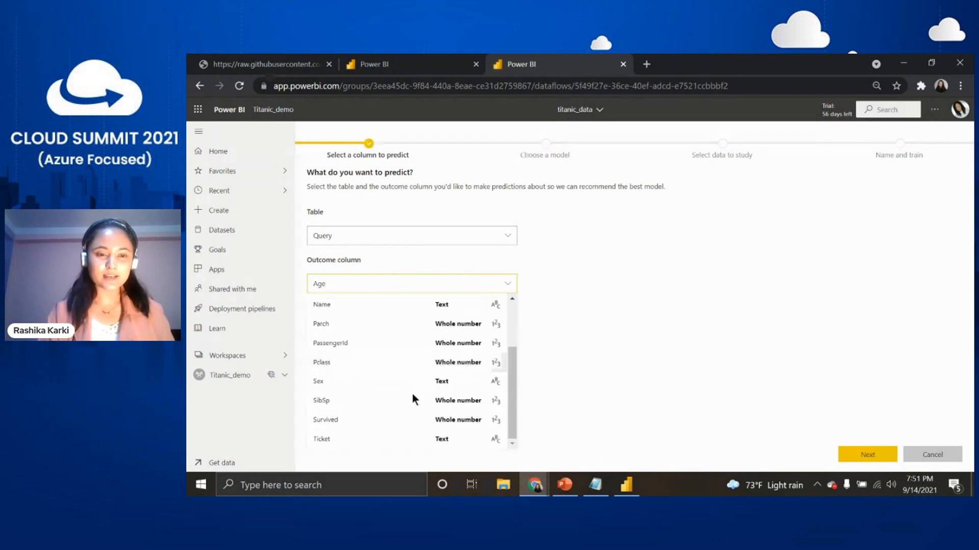
pyautogui.click(383, 423)
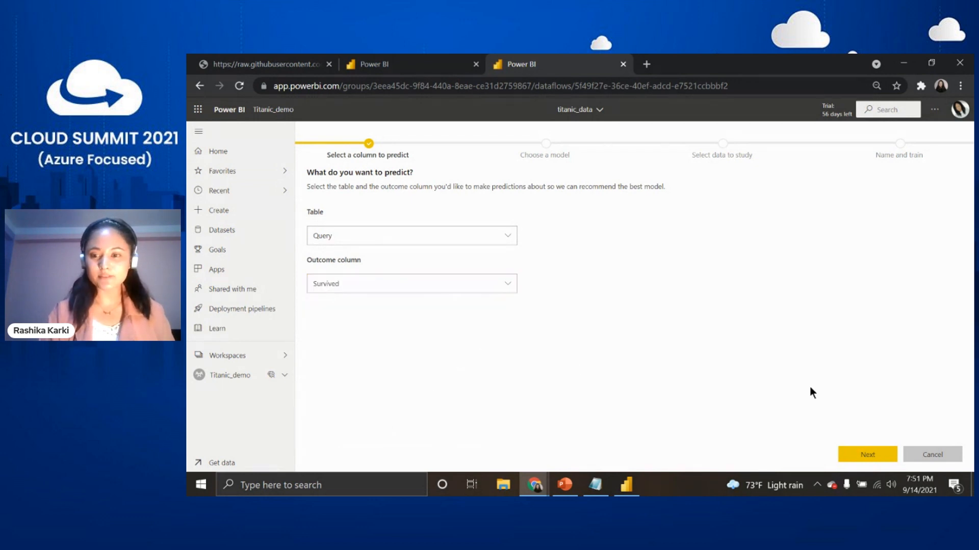
# Replace the recommended Binary Prediction model with General Classification and continue to the data selection
pyautogui.click(873, 456)
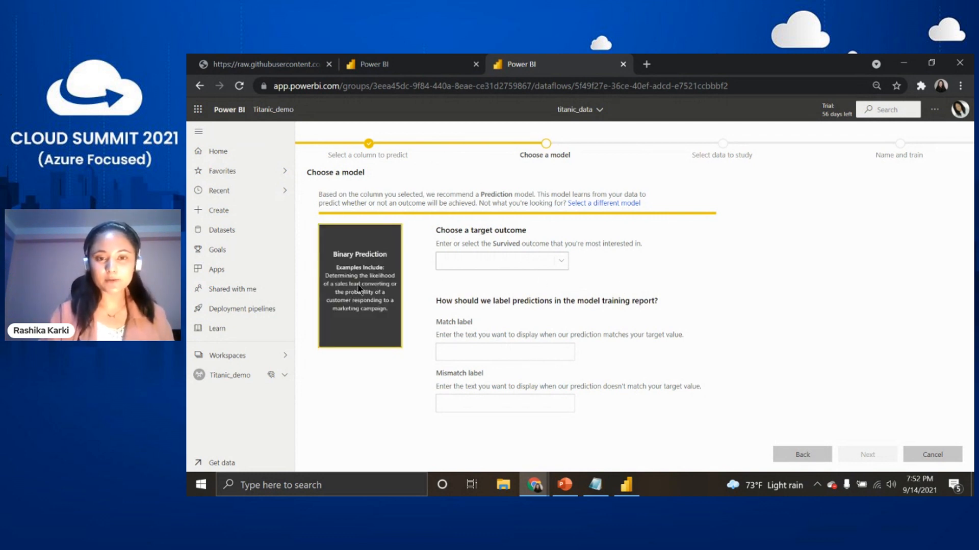
pyautogui.click(587, 202)
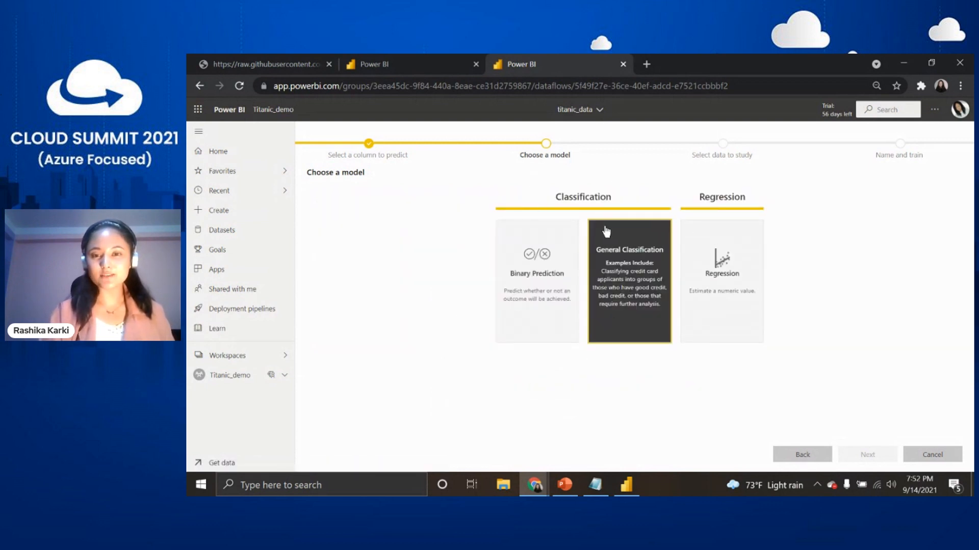
pyautogui.click(614, 269)
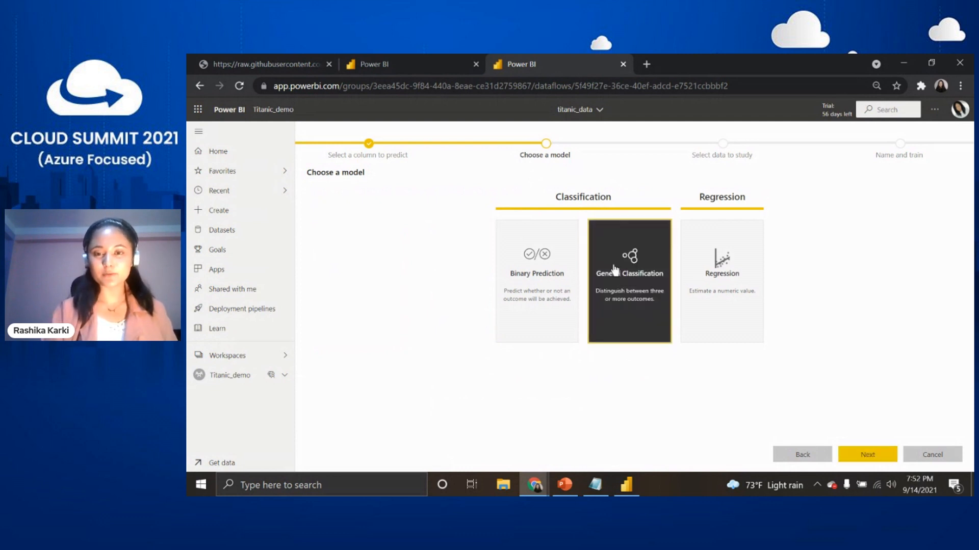
pyautogui.click(865, 454)
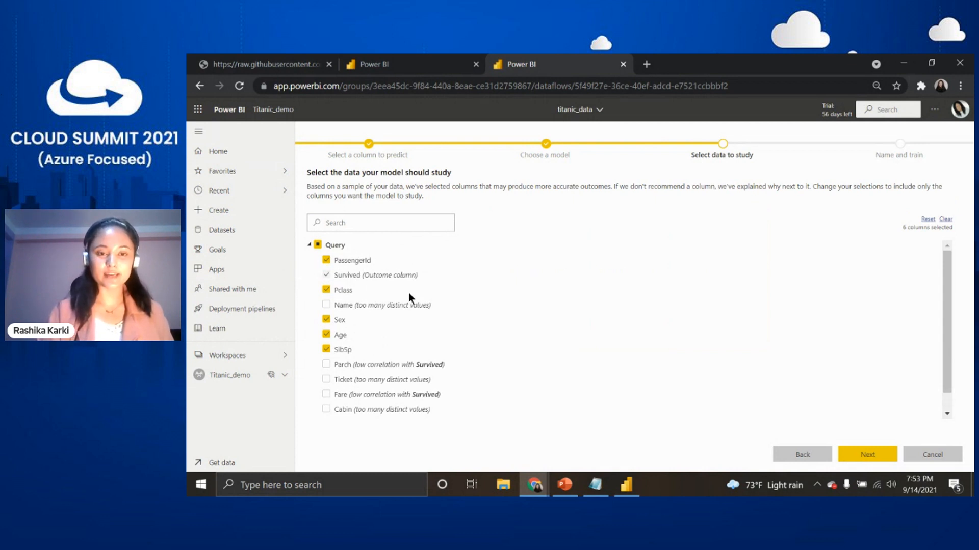
# Exclude the PassengerId column from the data the model studies, keeping Pclass, Sex, Age and SibSp, and continue to naming
pyautogui.click(322, 259)
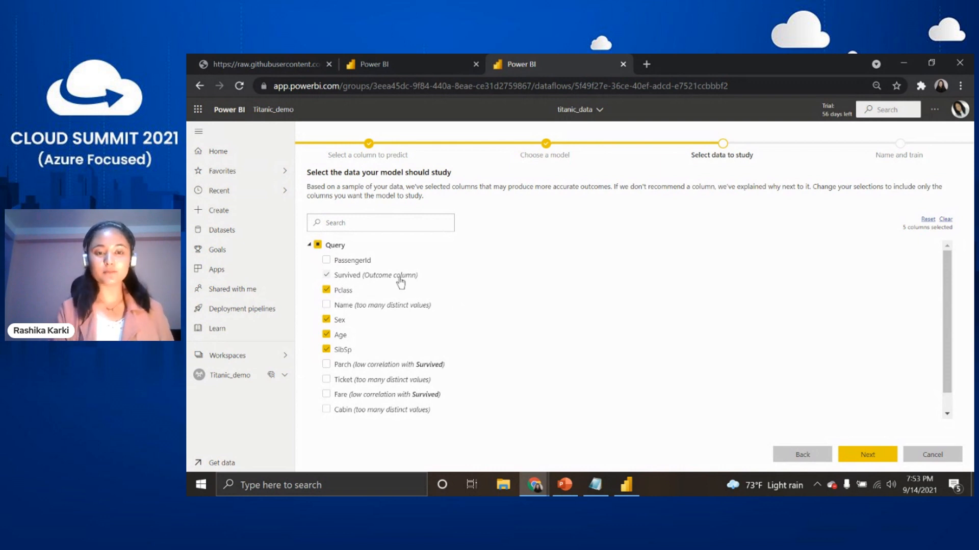
pyautogui.scroll(-1, 398, 317)
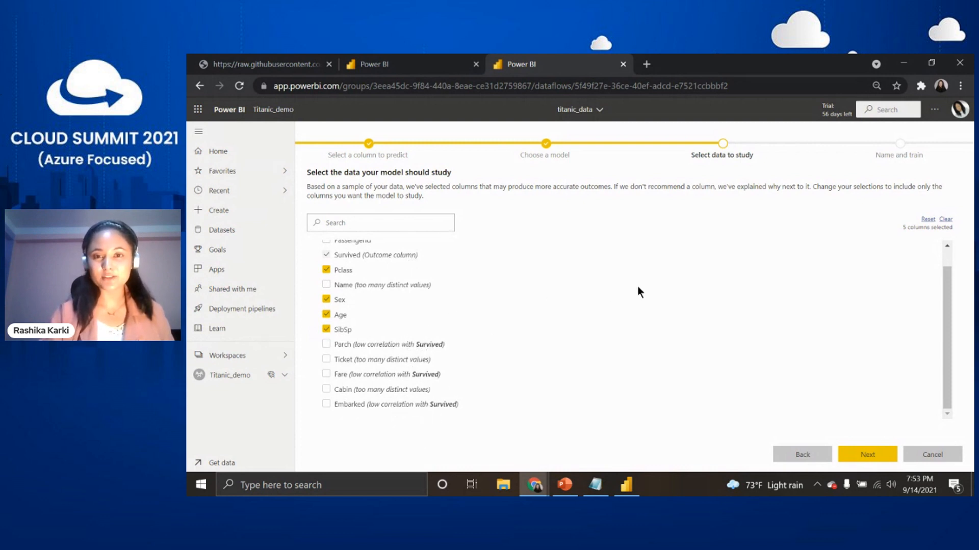
pyautogui.scroll(2, 439, 279)
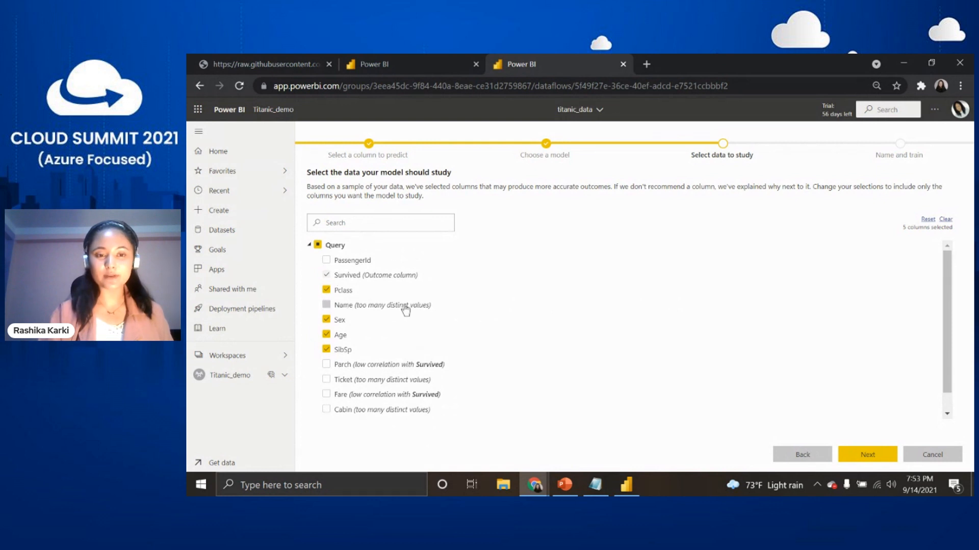
pyautogui.click(869, 454)
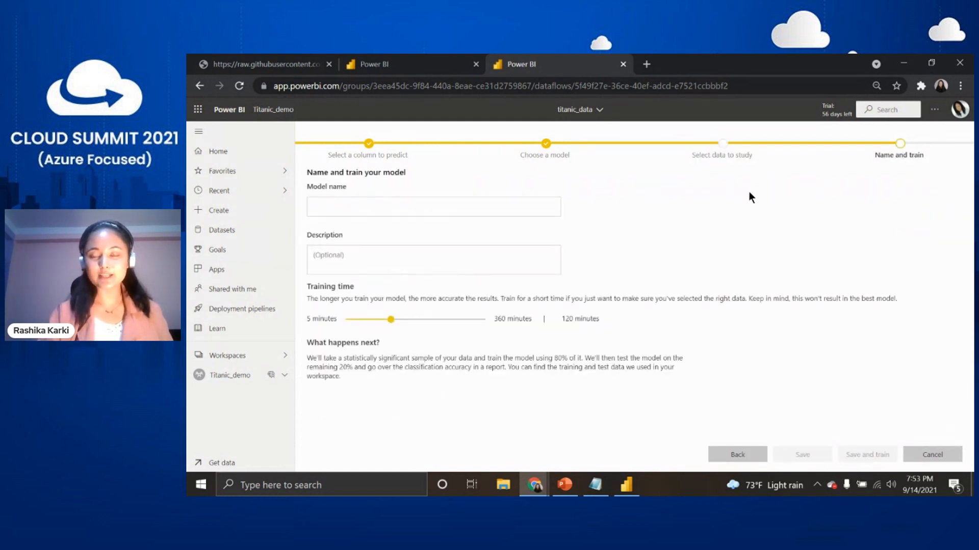
# Name the model titanic, set its training time to 86 minutes, and save and train it
pyautogui.click(486, 204)
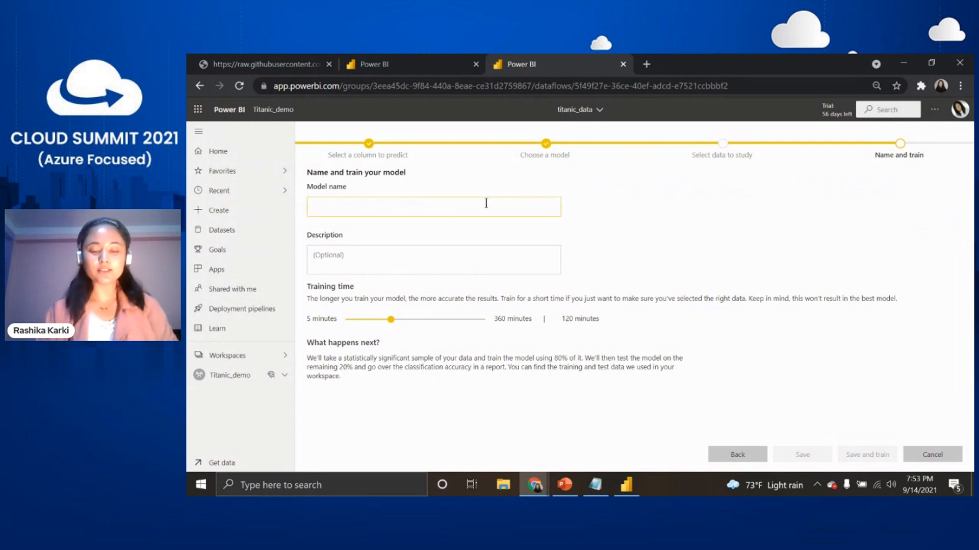
pyautogui.write('titanic')
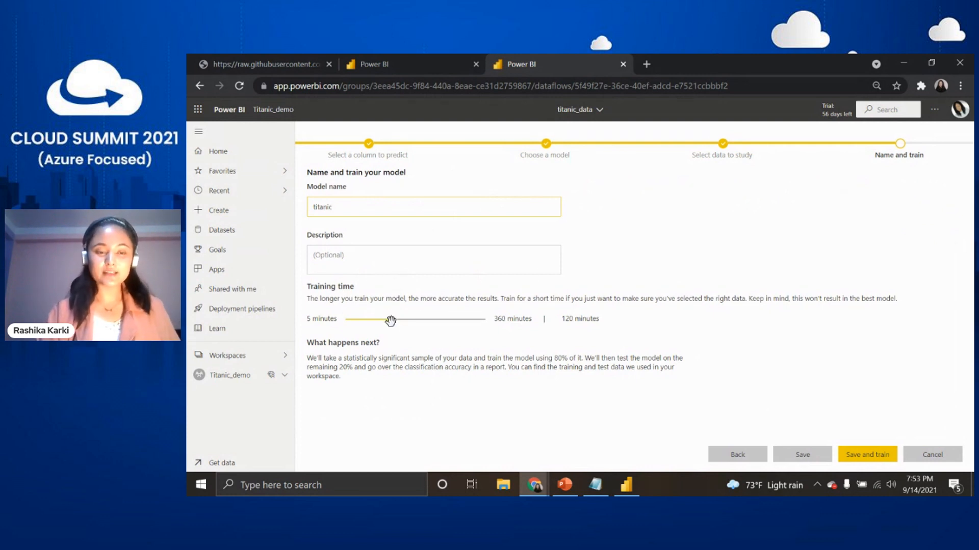
pyautogui.moveTo(390, 320); pyautogui.dragTo(383, 329)
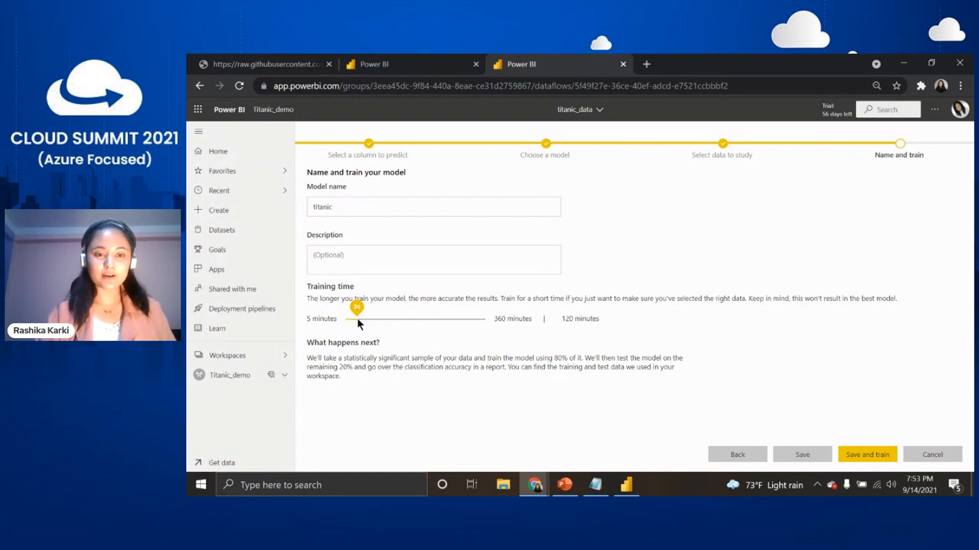
pyautogui.moveTo(377, 323); pyautogui.dragTo(377, 324)
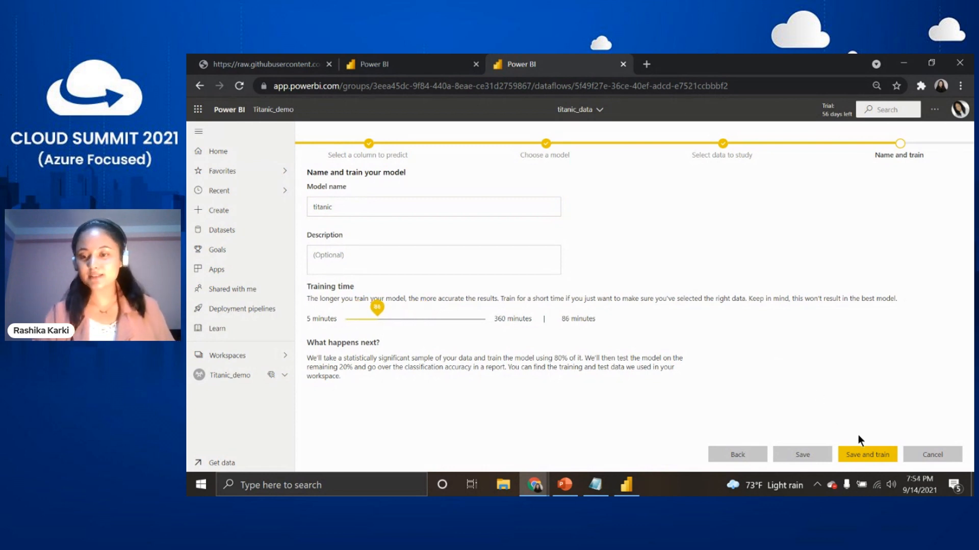
pyautogui.click(889, 453)
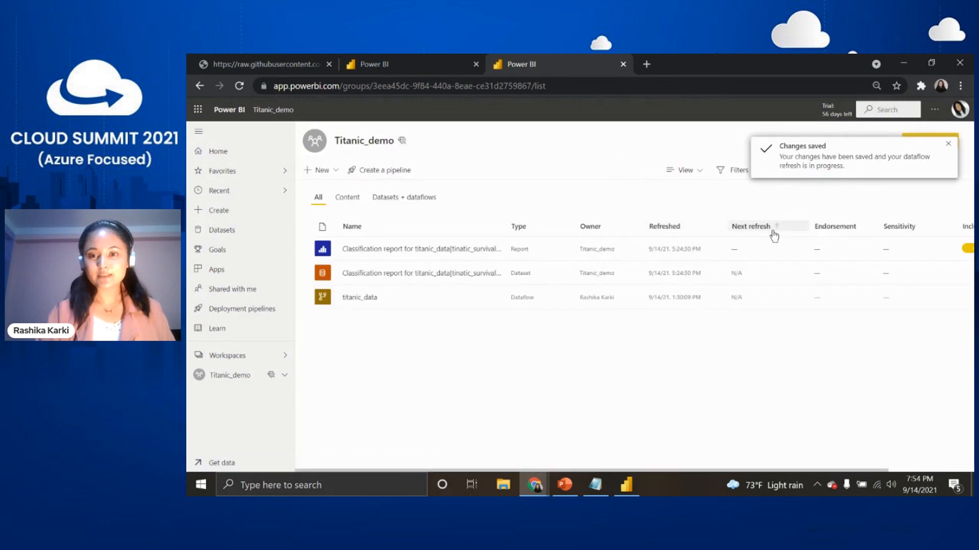
# Reopen the titanic_data dataflow and show its machine learning models
pyautogui.click(356, 298)
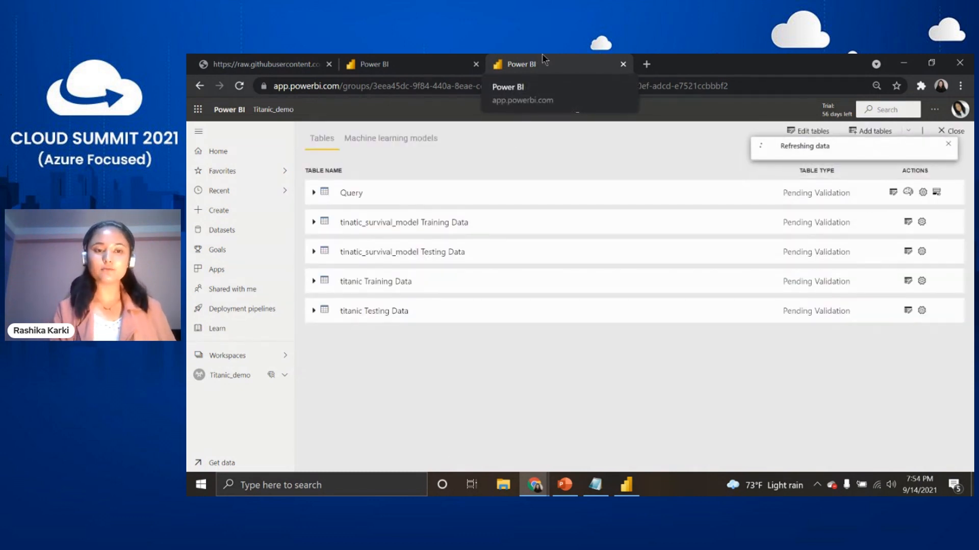
pyautogui.click(390, 140)
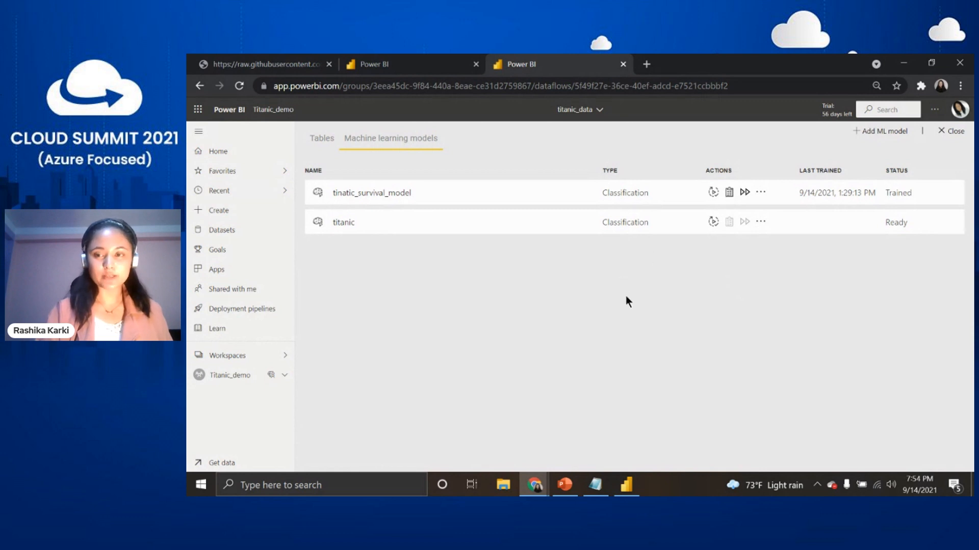
pyautogui.moveTo(714, 226); pyautogui.dragTo(707, 143)
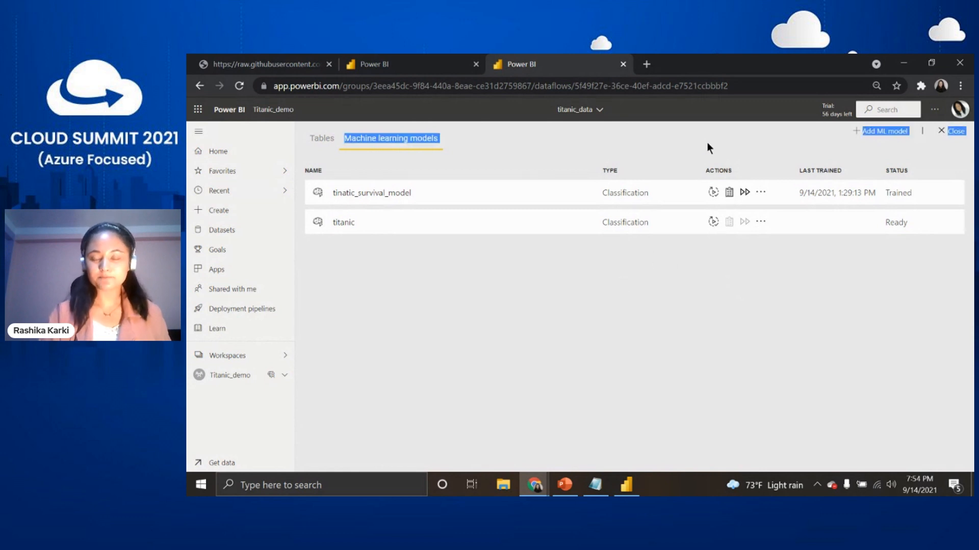
pyautogui.click(692, 254)
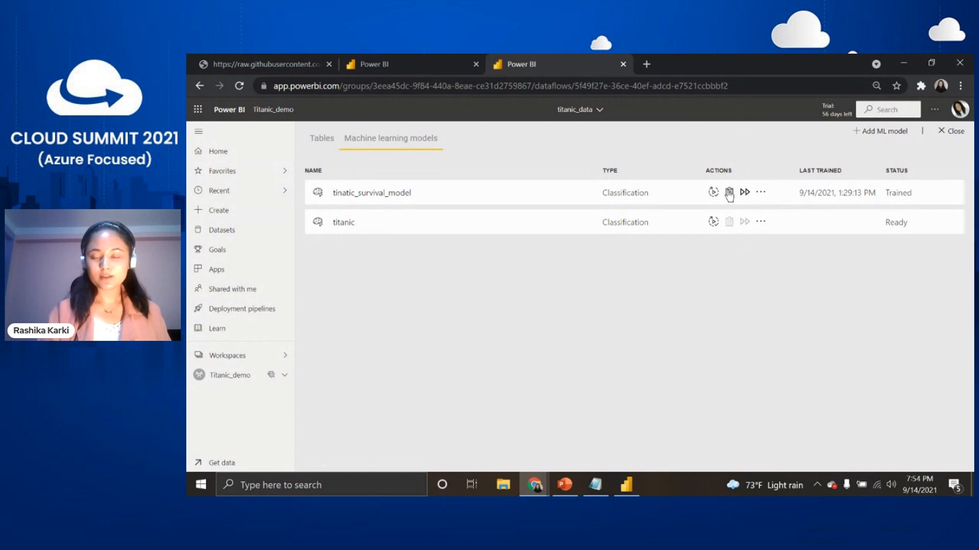
# Reload the dataflow page, return to its machine learning models, and open the training report of tinatic_survival_model
pyautogui.click(742, 82)
pyautogui.press('Return')
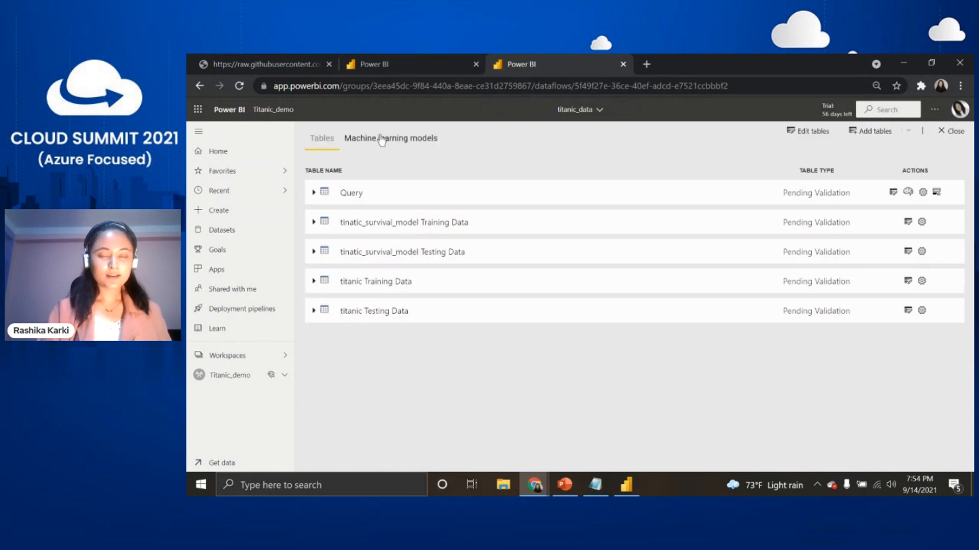
pyautogui.click(381, 139)
pyautogui.click(729, 192)
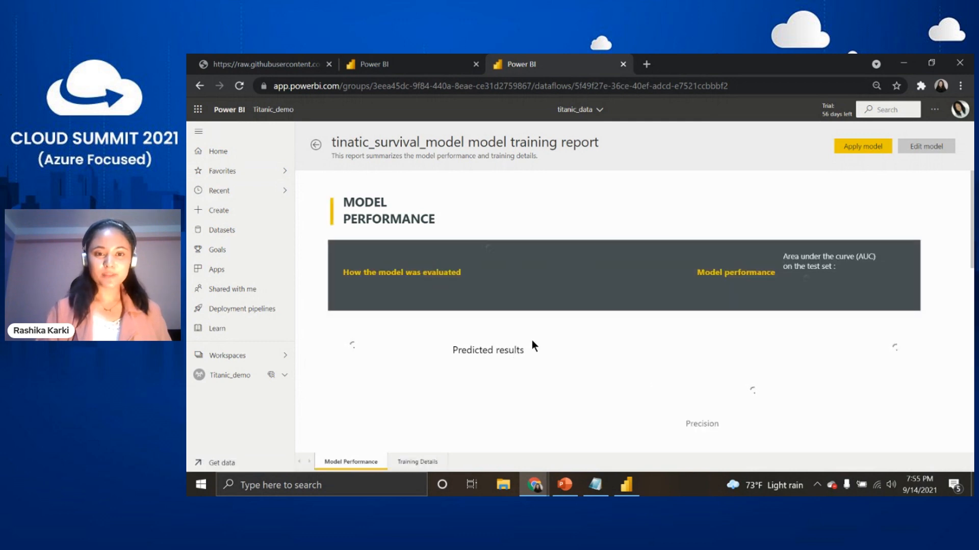
# Review the report's model performance page, including the predicted results chart and the top predictors
pyautogui.scroll(-1, 538, 321)
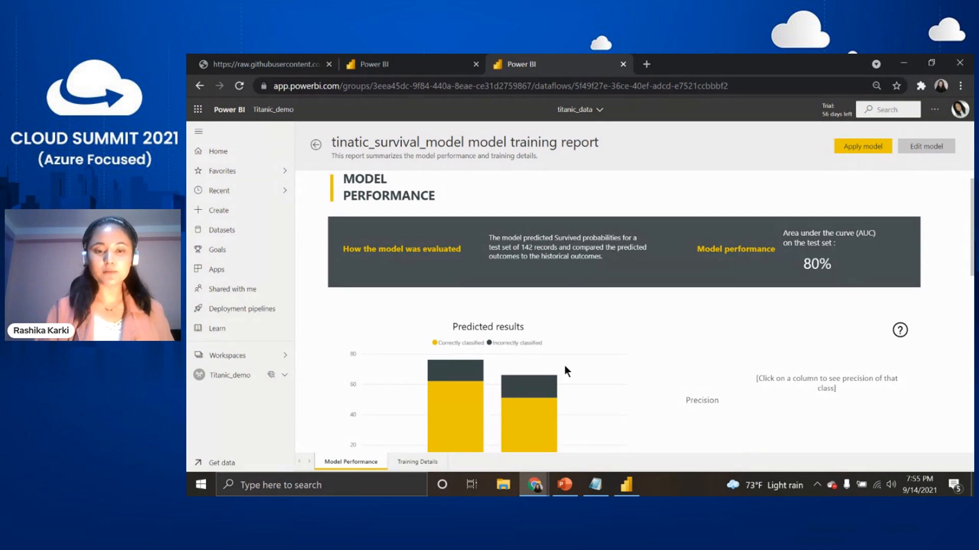
pyautogui.scroll(-4, 594, 337)
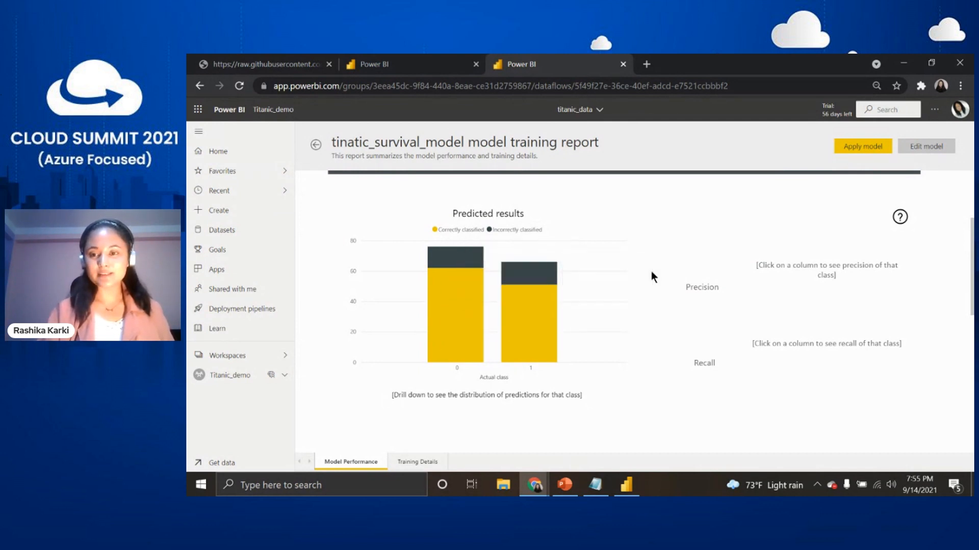
pyautogui.scroll(4, 651, 271)
pyautogui.scroll(-8, 637, 263)
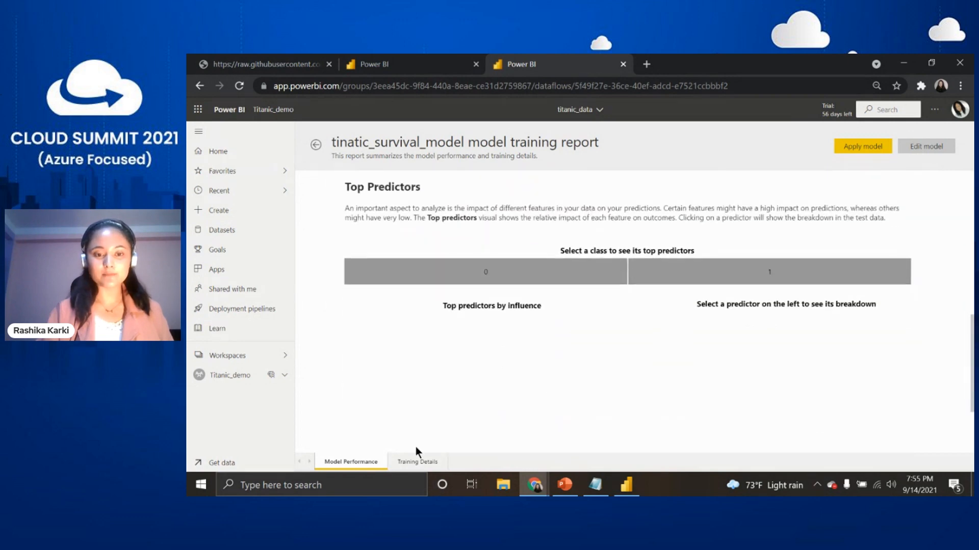
pyautogui.scroll(6, 395, 385)
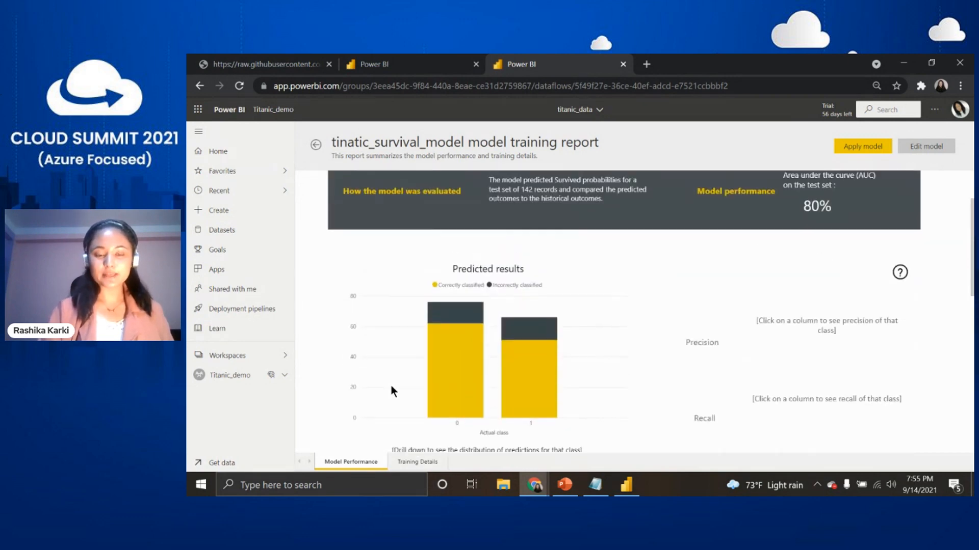
# Examine the report's training details, including model quality over iterations, data featurization and the final parameters
pyautogui.click(409, 463)
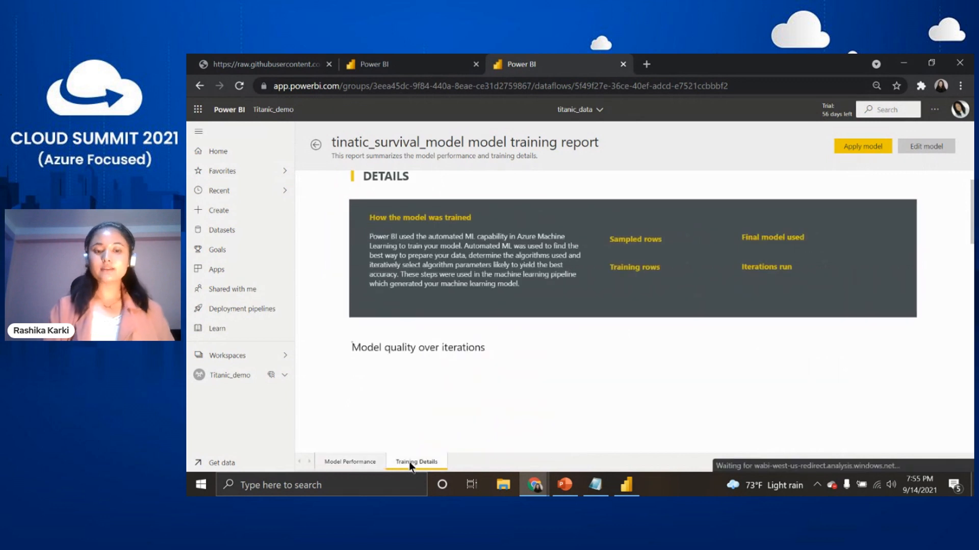
pyautogui.moveTo(436, 380)
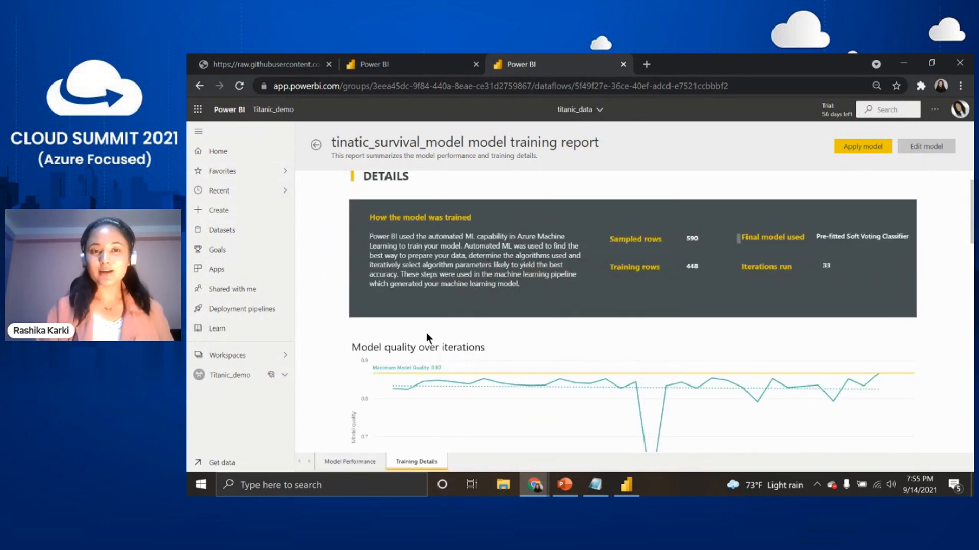
pyautogui.scroll(1, 427, 332)
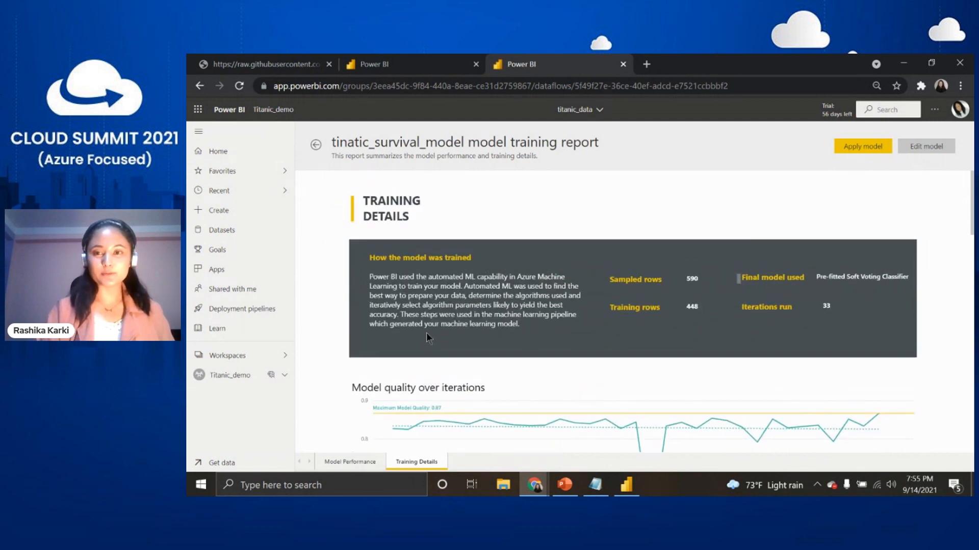
pyautogui.scroll(-3, 426, 333)
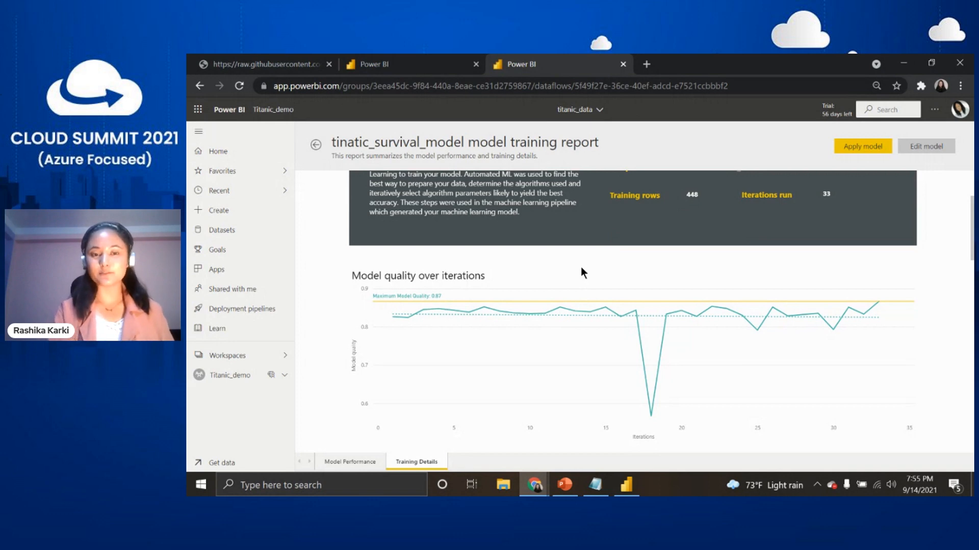
pyautogui.scroll(-5, 518, 411)
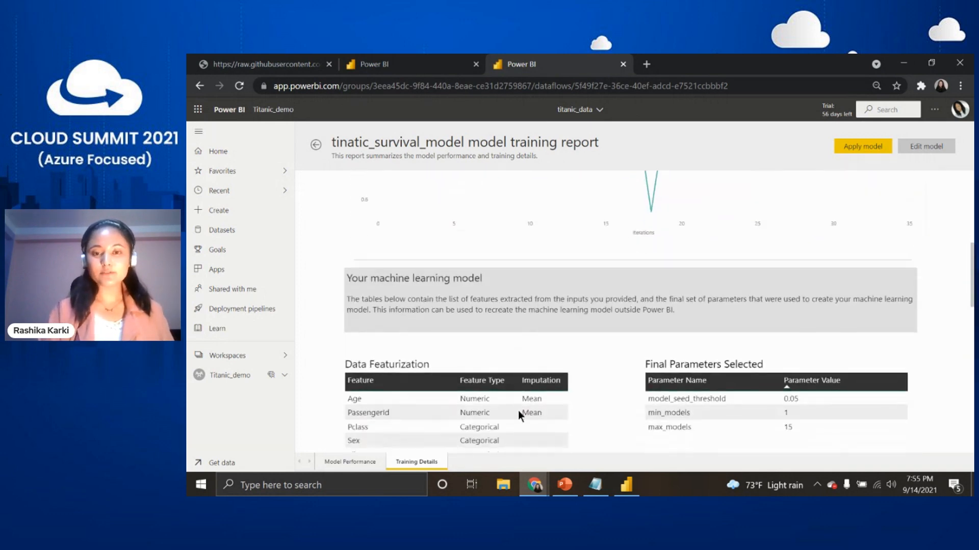
pyautogui.scroll(-3, 518, 411)
pyautogui.scroll(10, 518, 411)
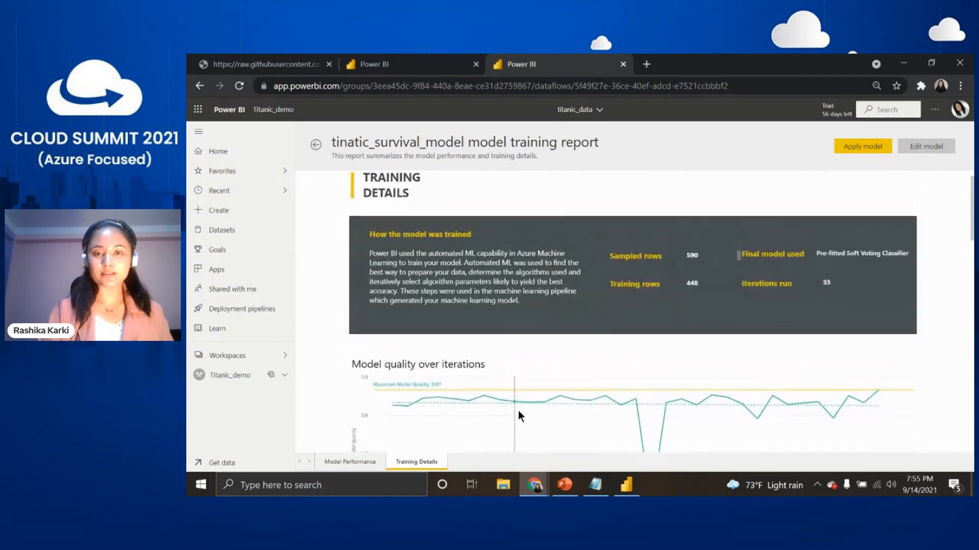
pyautogui.scroll(1, 512, 308)
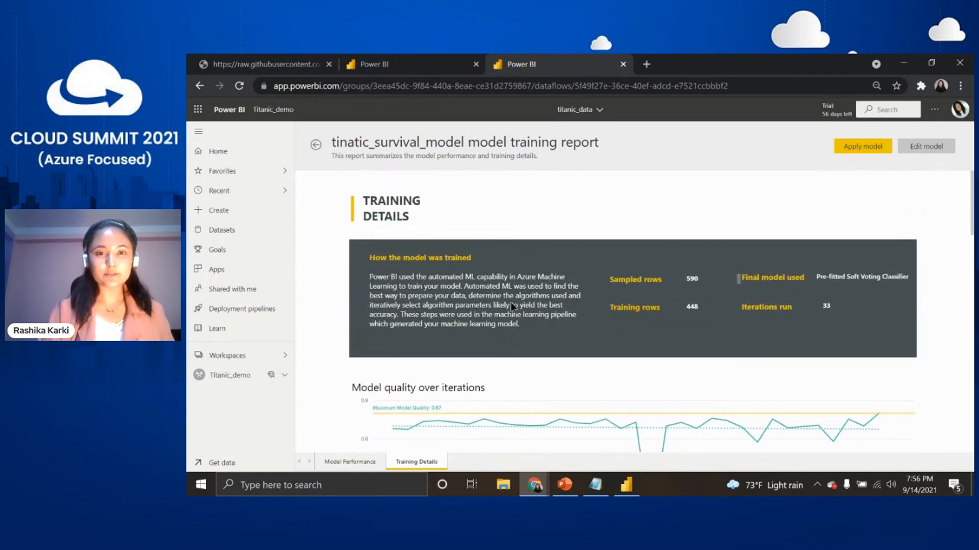
# Return to the news_data query's AI insights, expand Cognitive Services and choose the CognitiveServices.ExtractKeyPhrases function
pyautogui.click(434, 61)
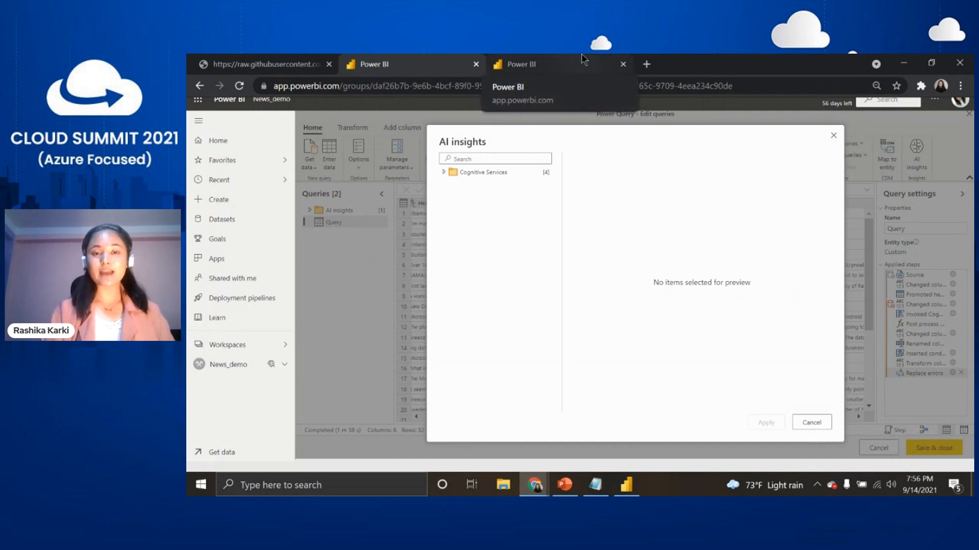
pyautogui.click(445, 173)
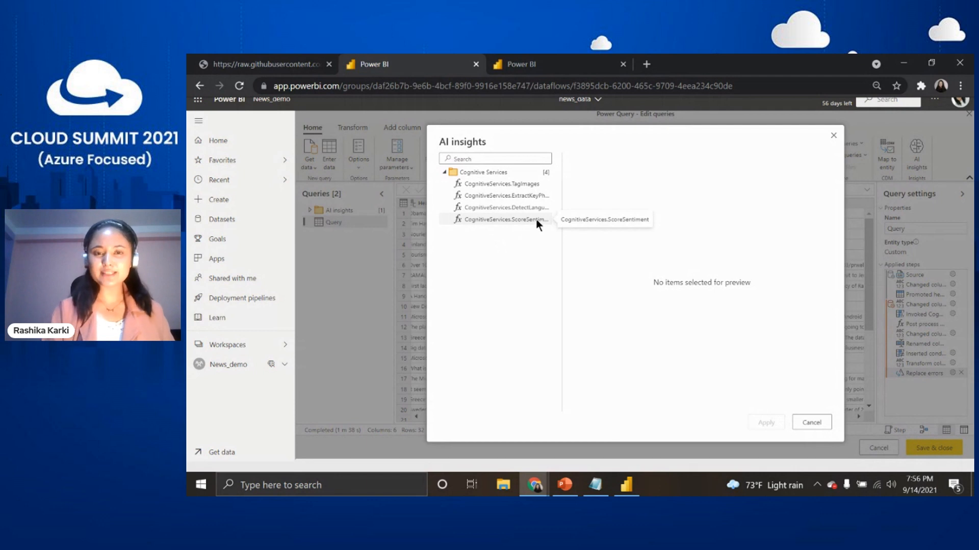
pyautogui.click(467, 197)
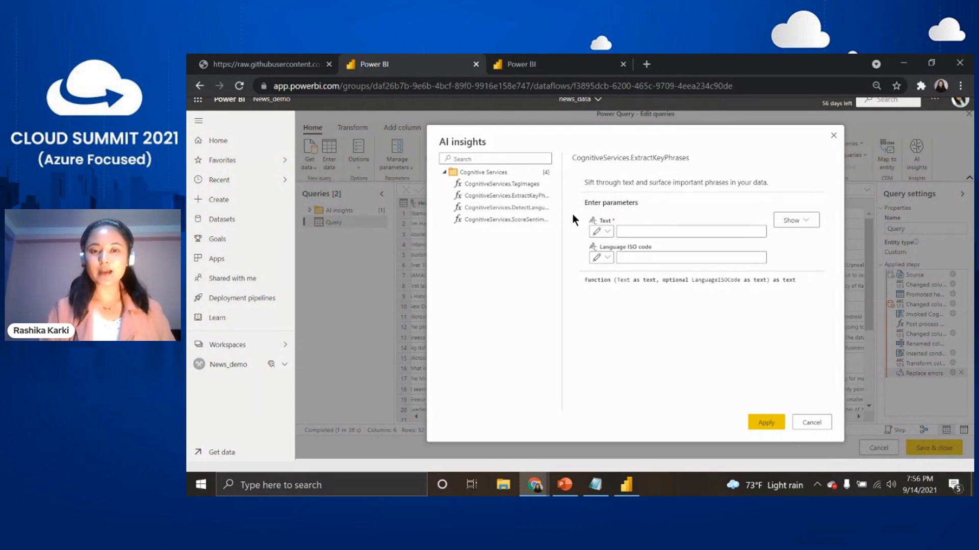
# Set the key phrase function's Text parameter to the values of the Headline column and apply it to the query
pyautogui.click(603, 231)
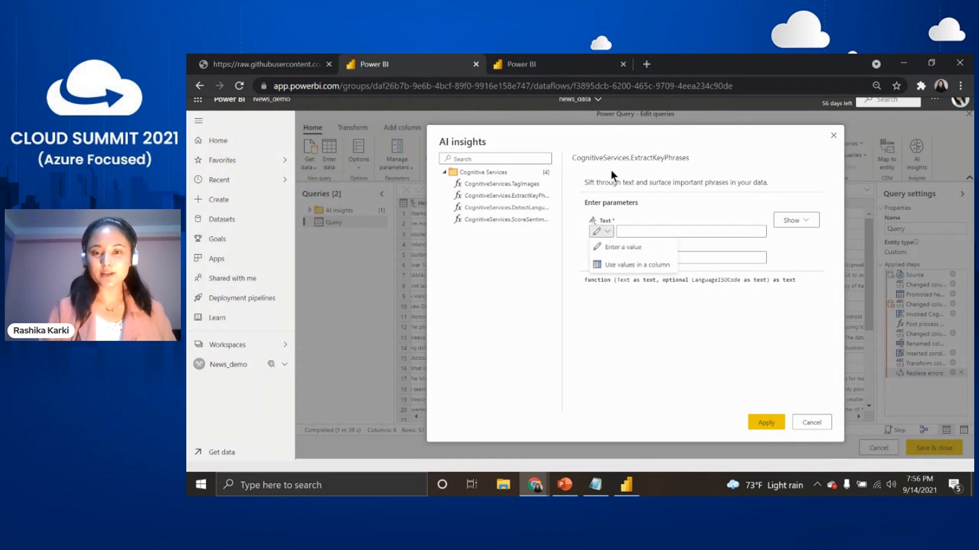
pyautogui.click(608, 266)
pyautogui.click(645, 234)
pyautogui.click(645, 257)
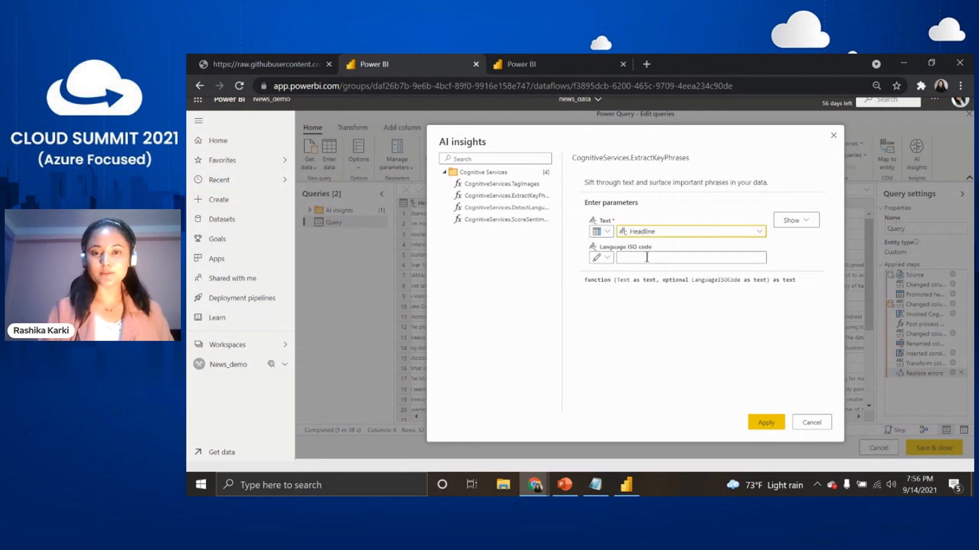
pyautogui.click(766, 422)
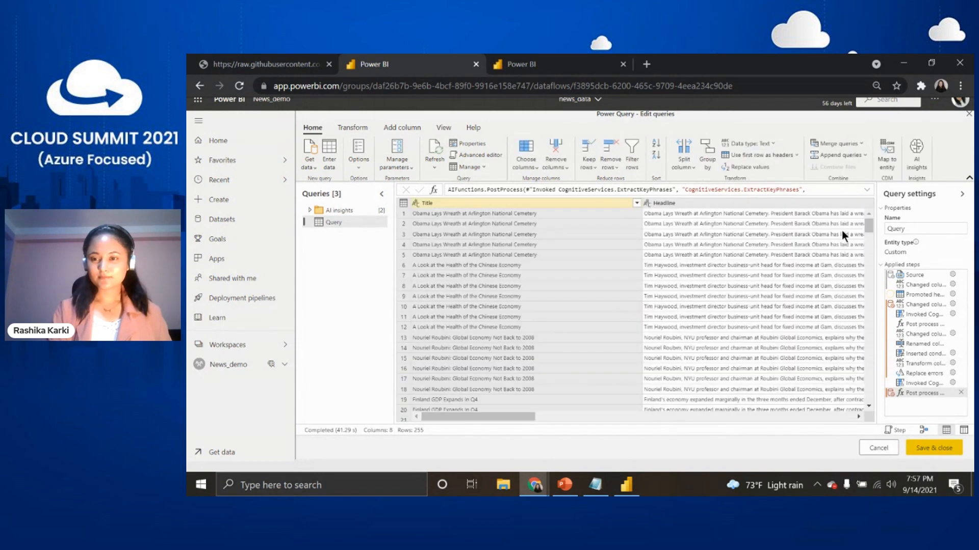
# Examine the query's sentiment and extracted key phrase columns, comparing the combined phrase list with the individual phrases per row
pyautogui.hscroll(10, 698, 298)
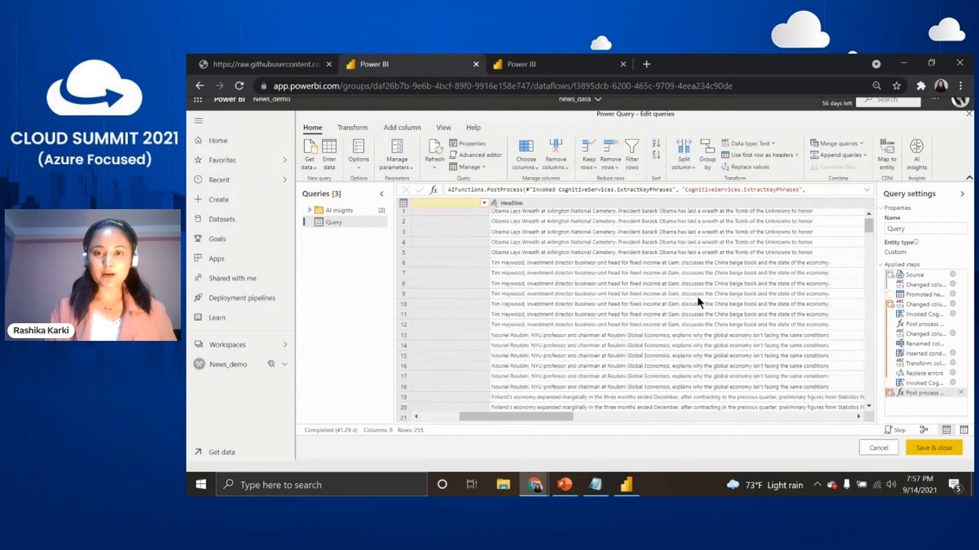
pyautogui.hscroll(10, 698, 299)
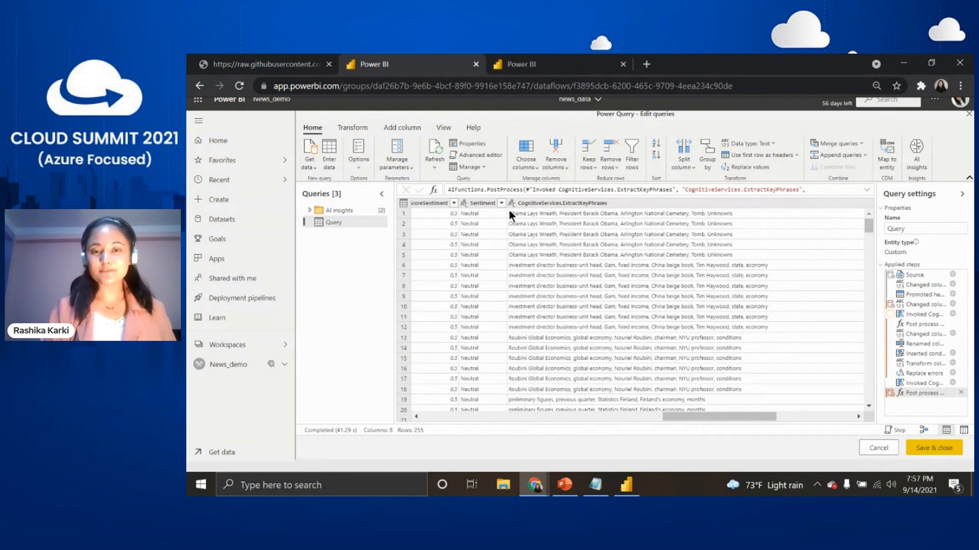
pyautogui.hscroll(-3, 495, 236)
pyautogui.hscroll(5, 495, 235)
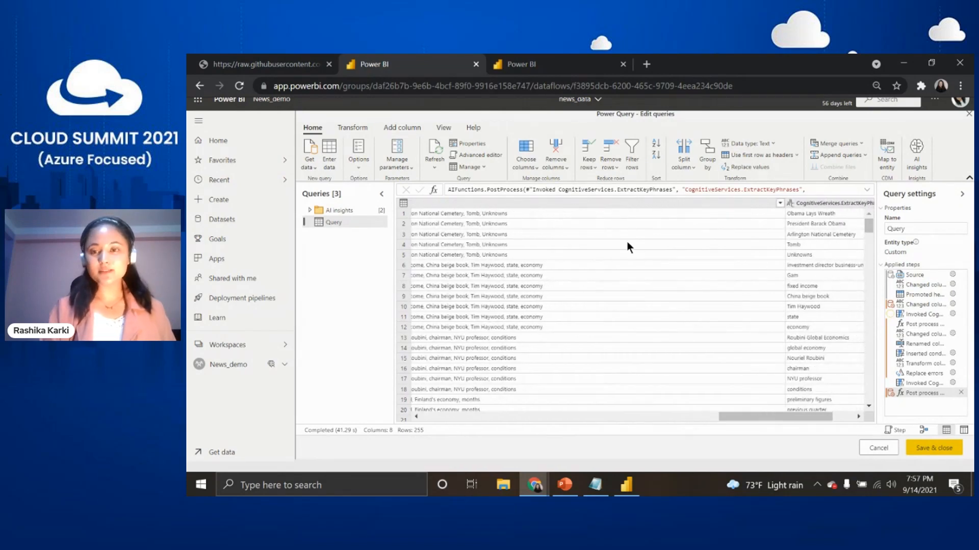
pyautogui.hscroll(-3, 627, 247)
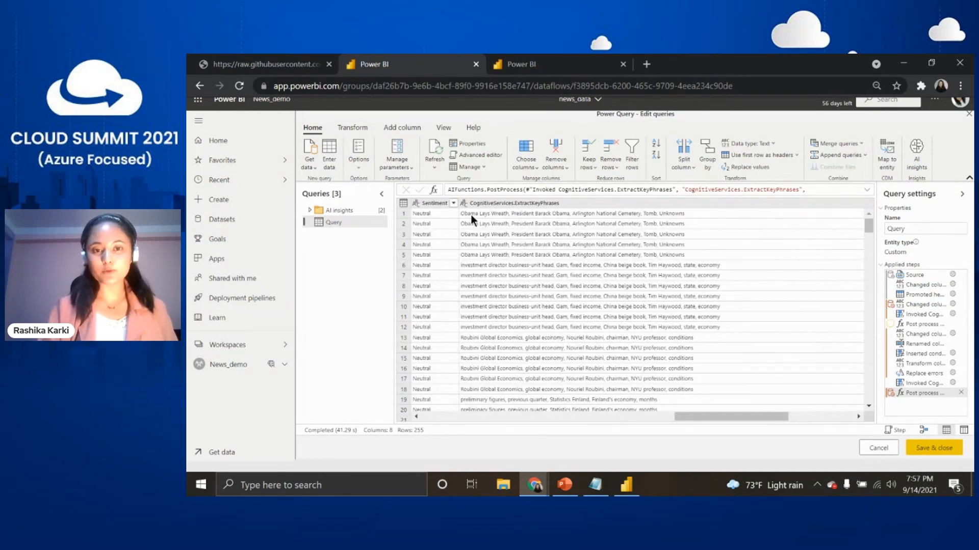
pyautogui.hscroll(3, 707, 228)
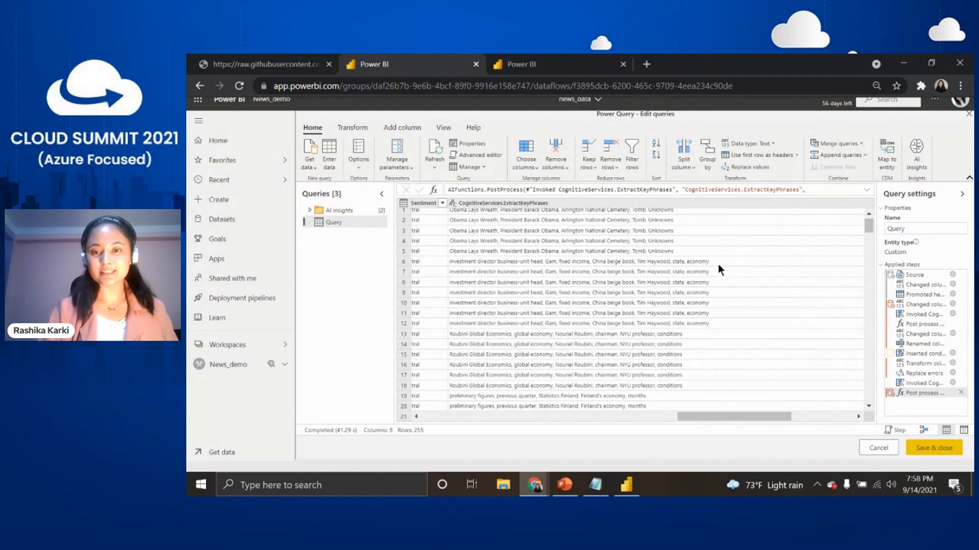
# Delete the CognitiveServices.ExtractKeyPhrases.KeyPhrase column and remove duplicate rows from the query
pyautogui.click(779, 201)
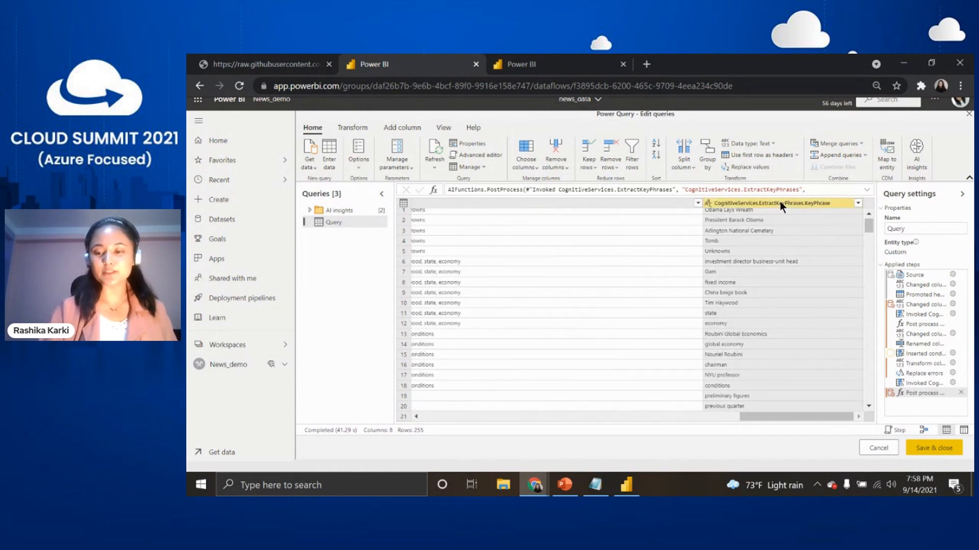
pyautogui.press('Delete')
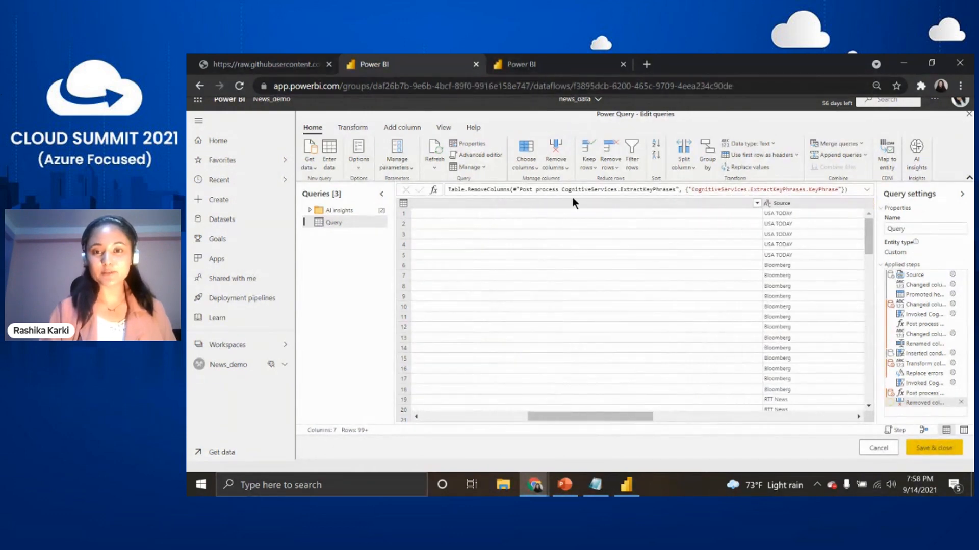
pyautogui.click(611, 163)
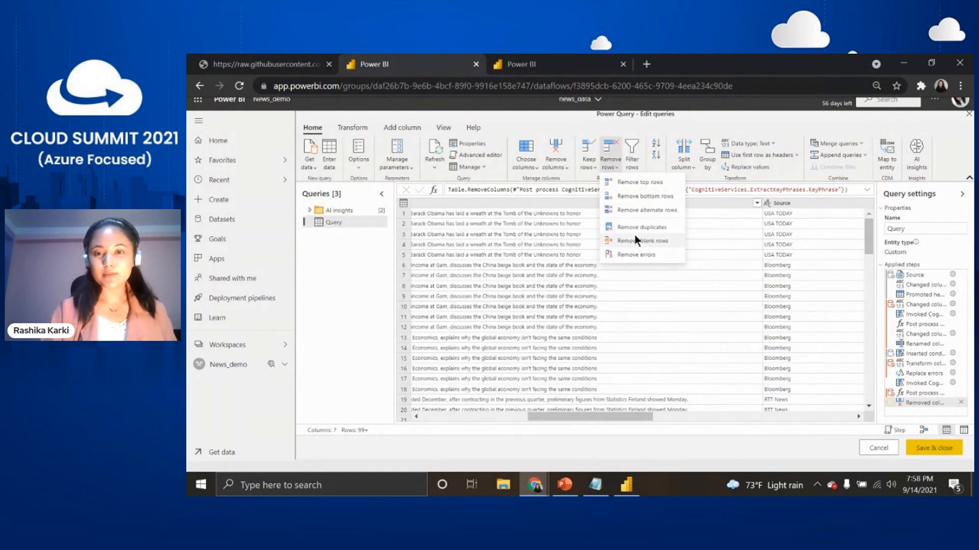
pyautogui.click(628, 227)
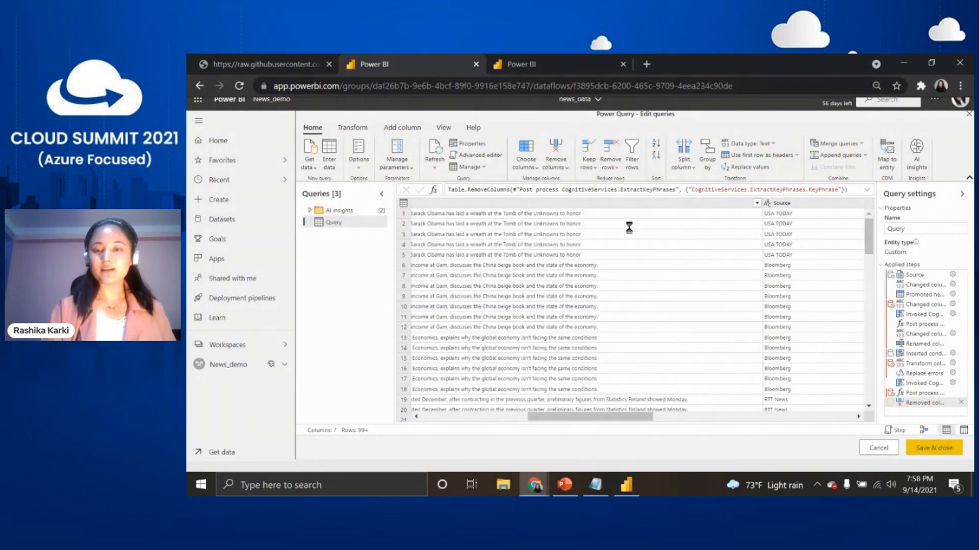